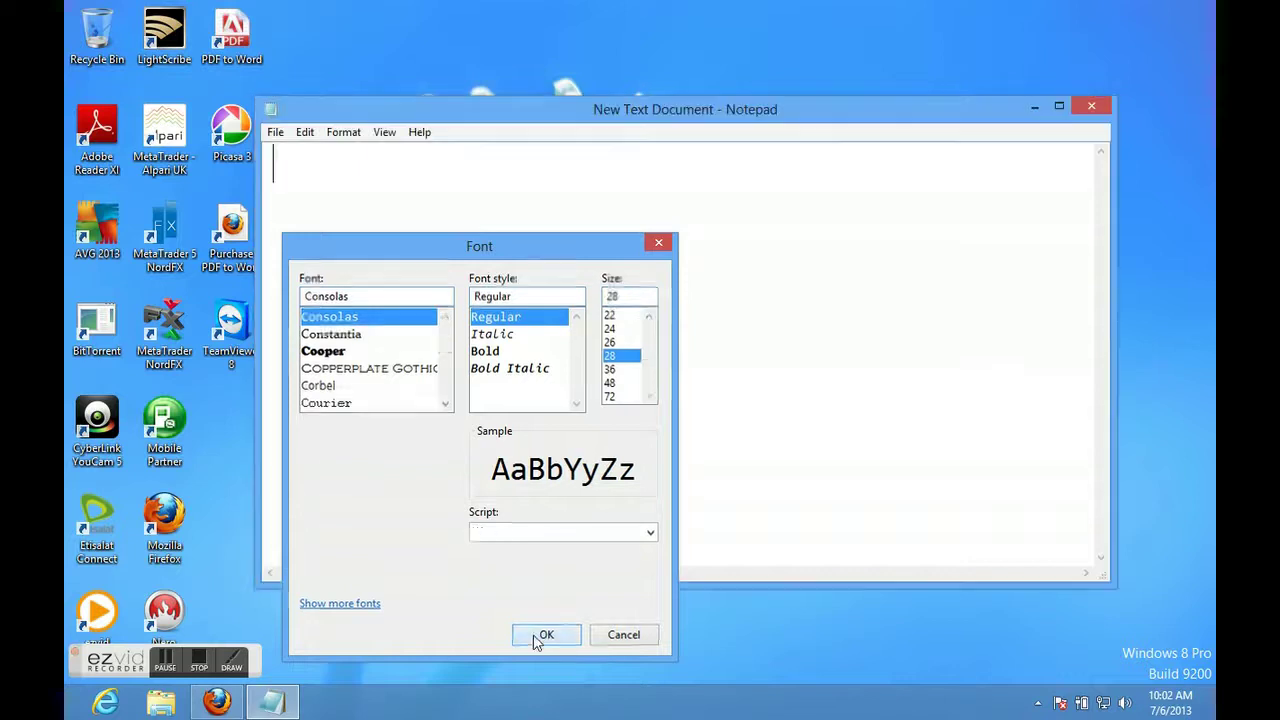
# Type the trial note 'you need download netscan' in Notepad, fixing typos, then erase it.
pyautogui.write('1')
pyautogui.write('st y')
pyautogui.write('o')
pyautogui.press('BackSpace')
pyautogui.write('yu')
pyautogui.press('BackSpace')
pyautogui.write('ou nee')
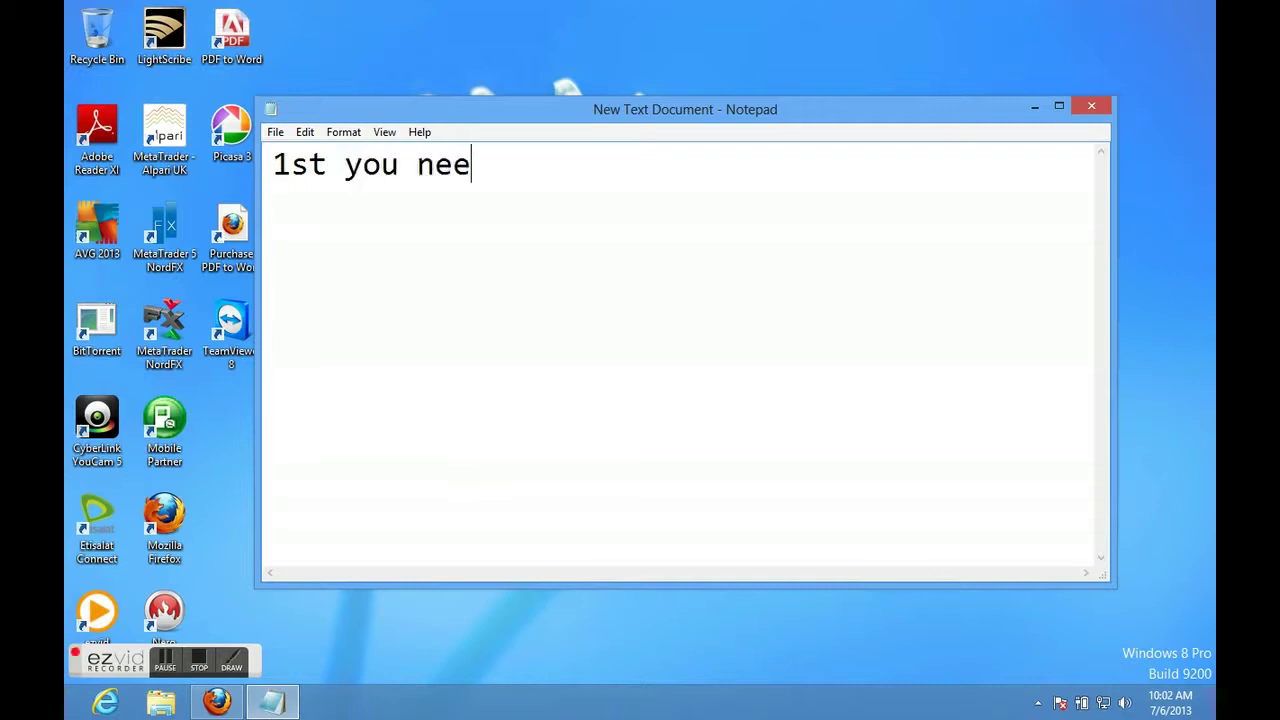
pyautogui.write('d download')
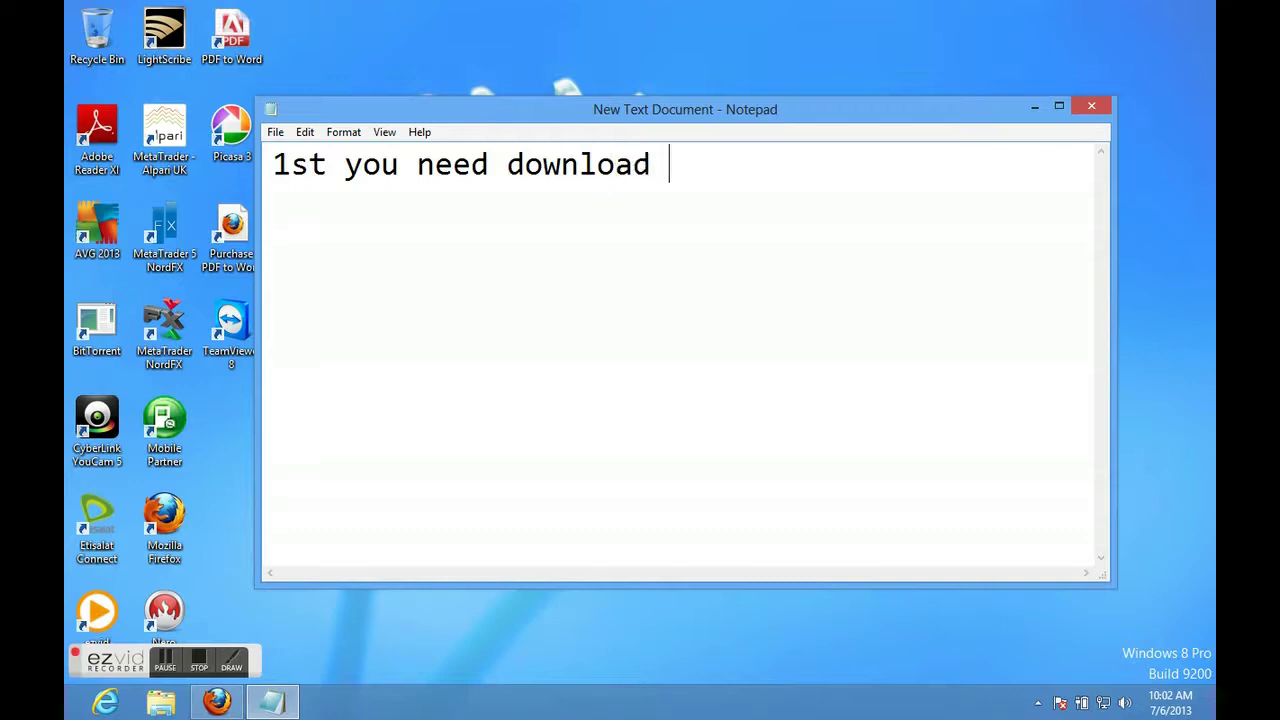
pyautogui.write(' netscan.')
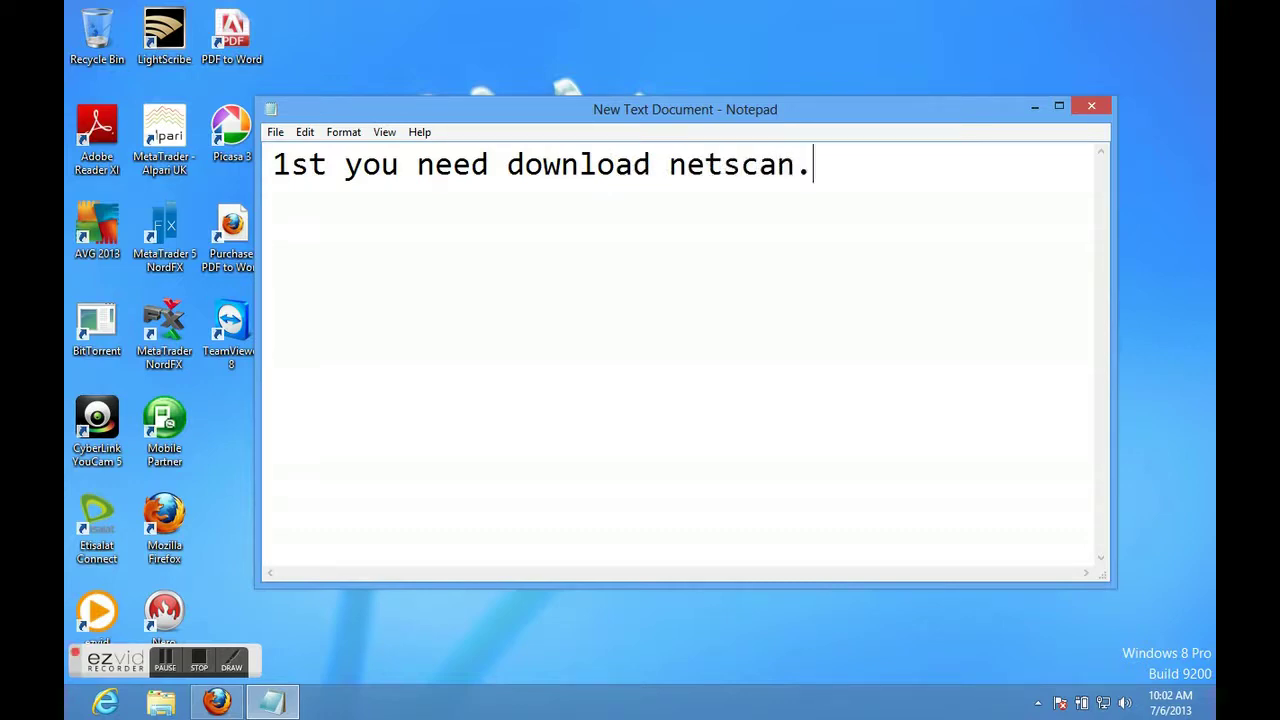
pyautogui.press('BackSpace')
pyautogui.press('BackSpace')
pyautogui.press('BackSpace')
pyautogui.press('BackSpace')
pyautogui.press('BackSpace')
pyautogui.press('BackSpace')
pyautogui.press('BackSpace')
pyautogui.press('BackSpace')
pyautogui.press('BackSpace')
pyautogui.press('BackSpace')
pyautogui.press('BackSpace')
pyautogui.press('BackSpace')
pyautogui.press('BackSpace')
pyautogui.press('BackSpace')
pyautogui.press('BackSpace')
pyautogui.press('BackSpace')
pyautogui.press('BackSpace')
pyautogui.press('BackSpace')
pyautogui.press('BackSpace')
pyautogui.press('BackSpace')
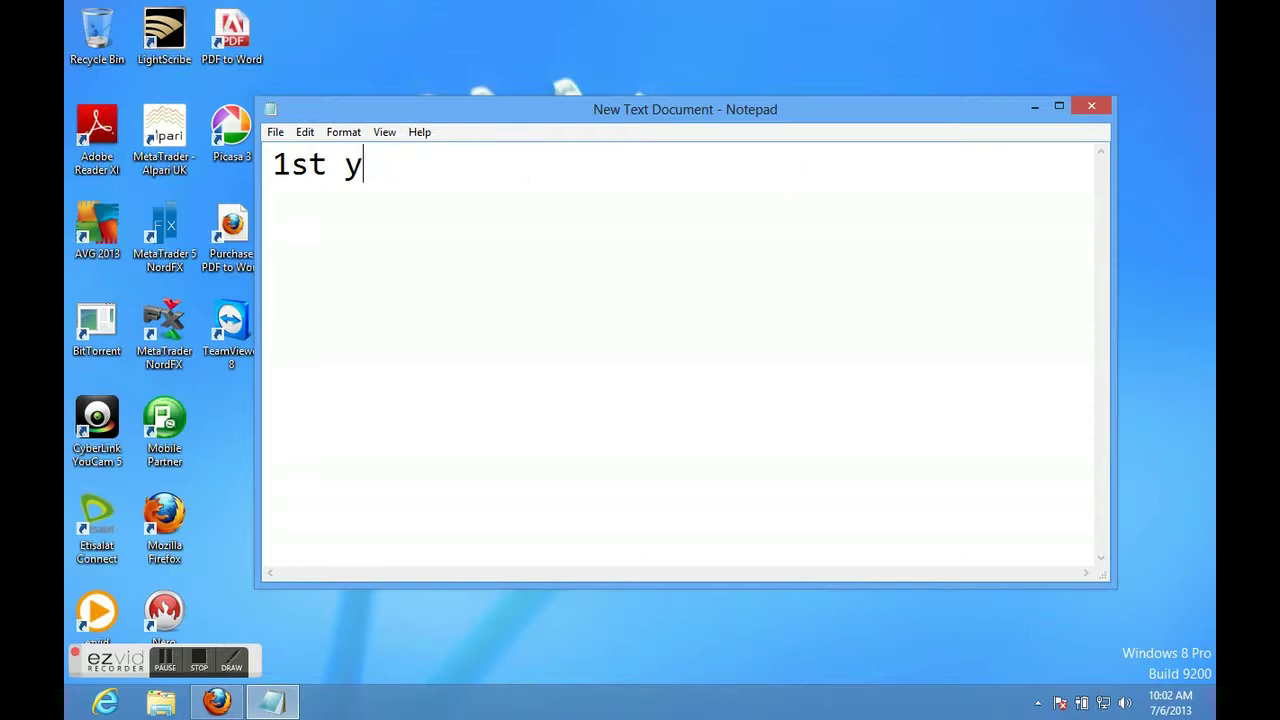
# Type, paste back and clear the 'lookup another computer shared folder' line, leaving Notepad empty.
pyautogui.write('lookup another computer shared folder')
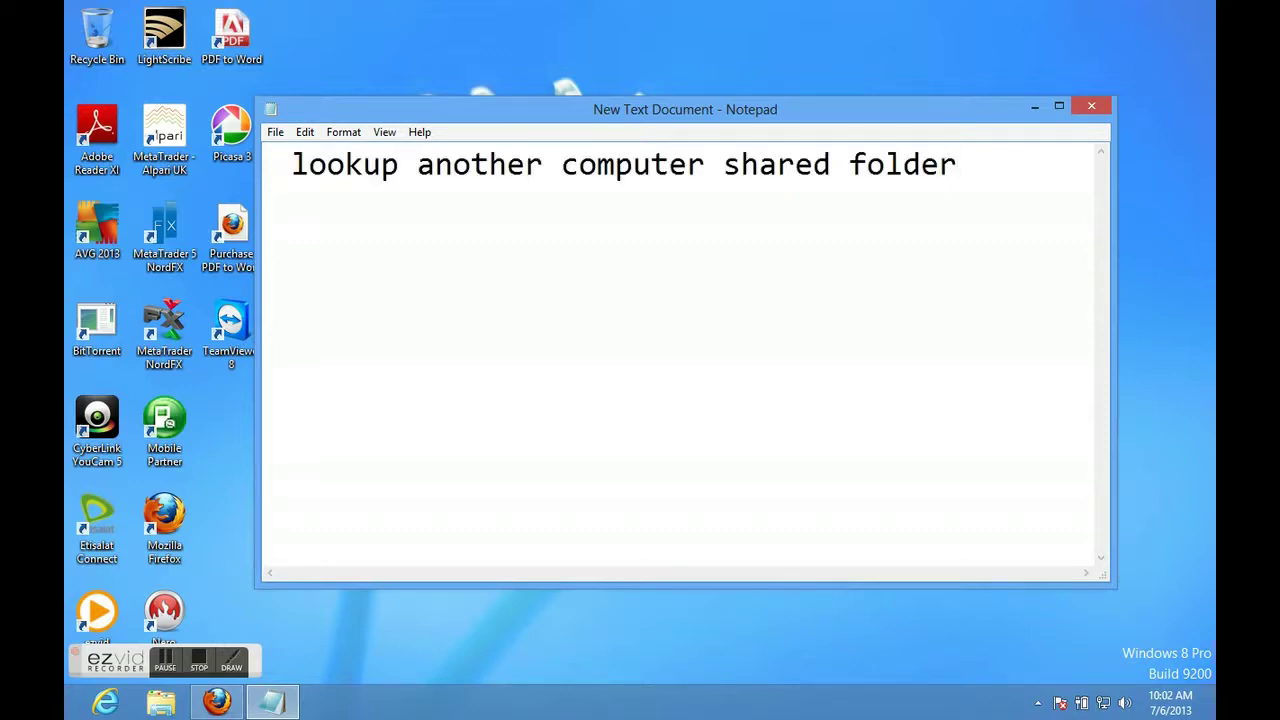
pyautogui.press('BackSpace')
pyautogui.press('BackSpace')
pyautogui.press('BackSpace')
pyautogui.press('BackSpace')
pyautogui.press('BackSpace')
pyautogui.press('BackSpace')
pyautogui.press('BackSpace')
pyautogui.press('BackSpace')
pyautogui.press('BackSpace')
pyautogui.press('BackSpace')
pyautogui.press('BackSpace')
pyautogui.press('BackSpace')
pyautogui.press('BackSpace')
pyautogui.press('BackSpace')
pyautogui.press('BackSpace')
pyautogui.press('BackSpace')
pyautogui.press('BackSpace')
pyautogui.press('BackSpace')
pyautogui.press('BackSpace')
pyautogui.press('BackSpace')
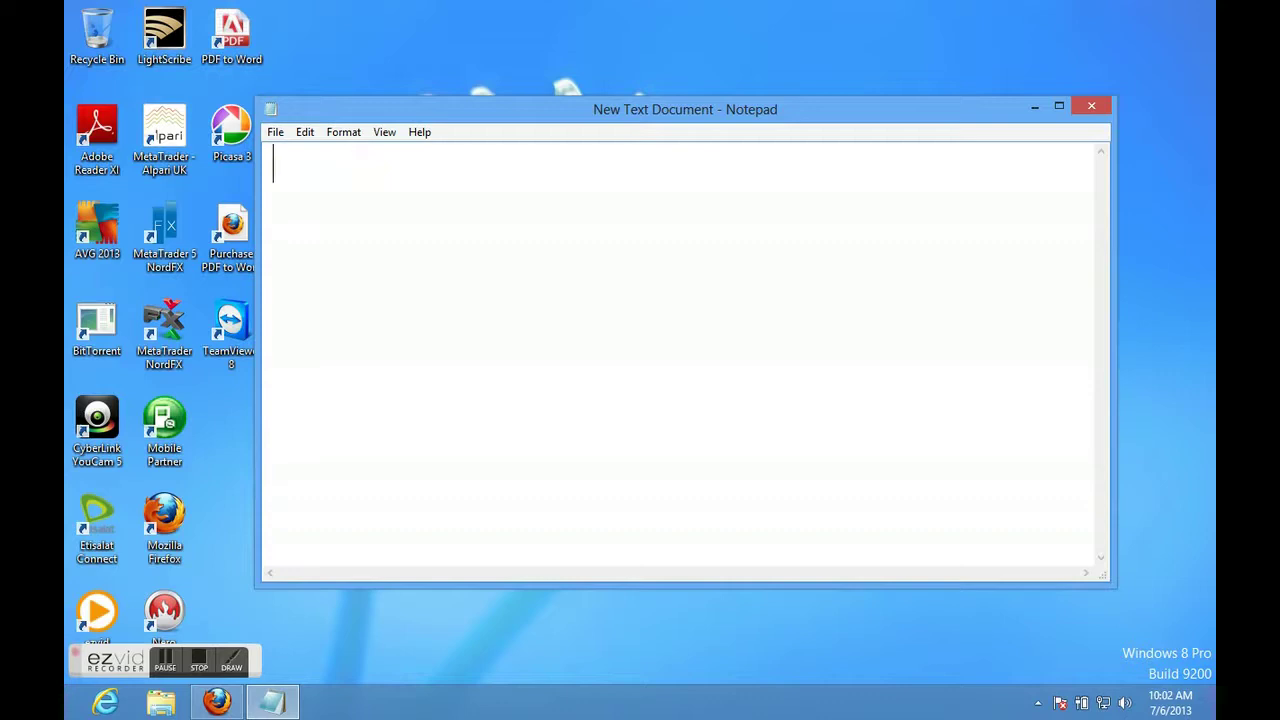
pyautogui.write('For')
pyautogui.write('lookup another computer shared folder')
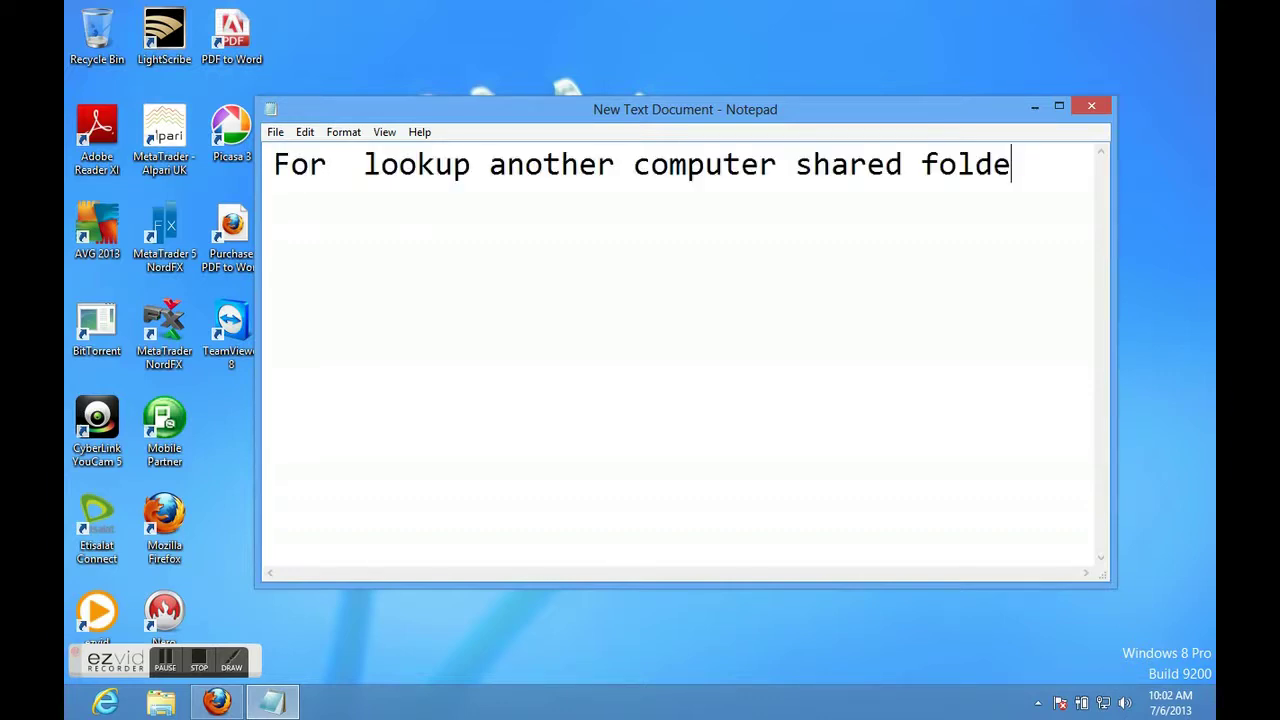
pyautogui.press('BackSpace')
pyautogui.press('BackSpace')
pyautogui.press('BackSpace')
pyautogui.press('BackSpace')
pyautogui.press('BackSpace')
pyautogui.press('BackSpace')
pyautogui.press('BackSpace')
pyautogui.press('BackSpace')
pyautogui.press('BackSpace')
pyautogui.press('BackSpace')
pyautogui.press('BackSpace')
pyautogui.press('BackSpace')
pyautogui.press('BackSpace')
pyautogui.press('BackSpace')
pyautogui.press('BackSpace')
pyautogui.press('BackSpace')
pyautogui.press('BackSpace')
pyautogui.press('BackSpace')
pyautogui.press('BackSpace')
pyautogui.press('BackSpace')
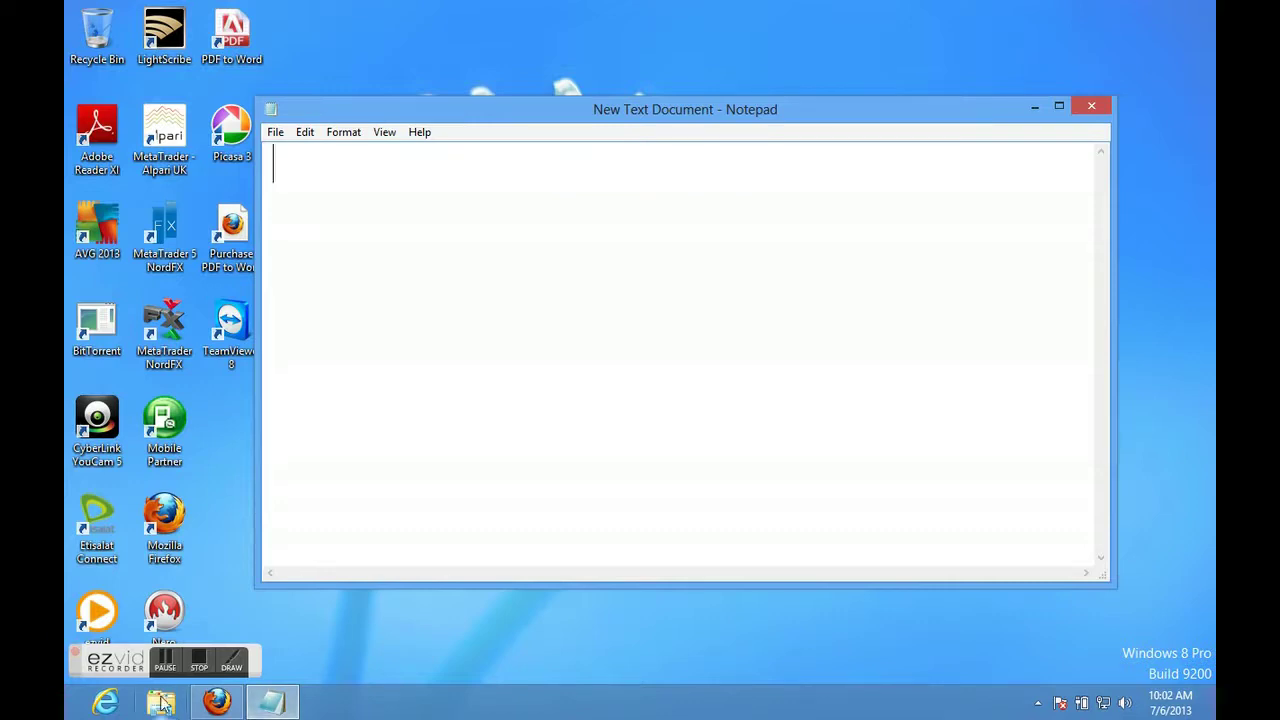
pyautogui.click(204, 704)
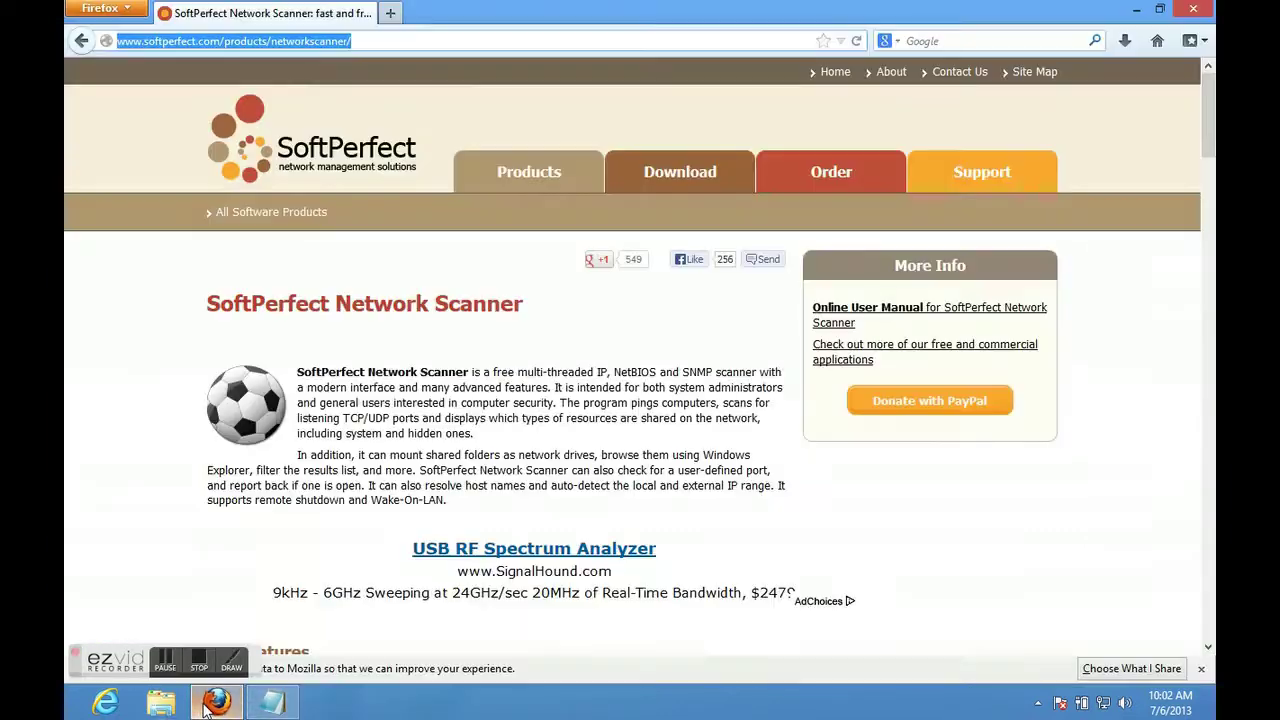
# Copy the SoftPerfect page address from Firefox and paste it after 'Download it from' in Notepad.
pyautogui.rightClick(313, 41)
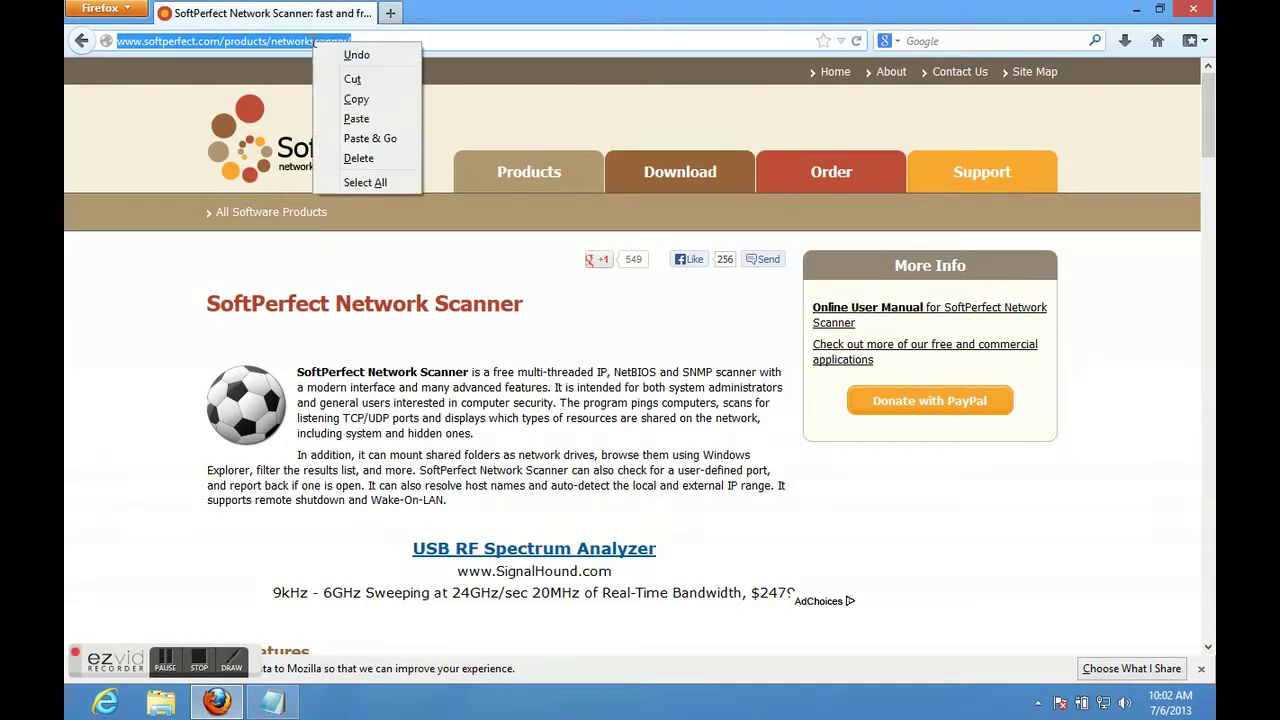
pyautogui.click(348, 106)
pyautogui.click(272, 703)
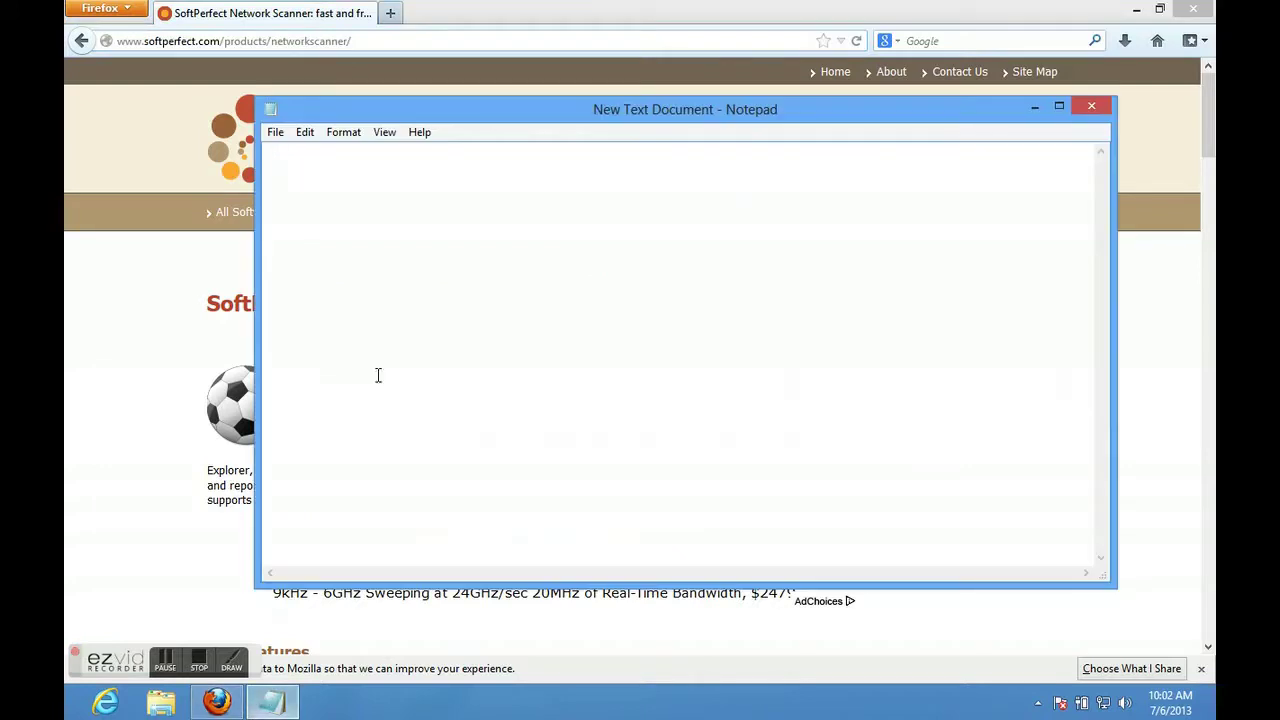
pyautogui.write('Download it ')
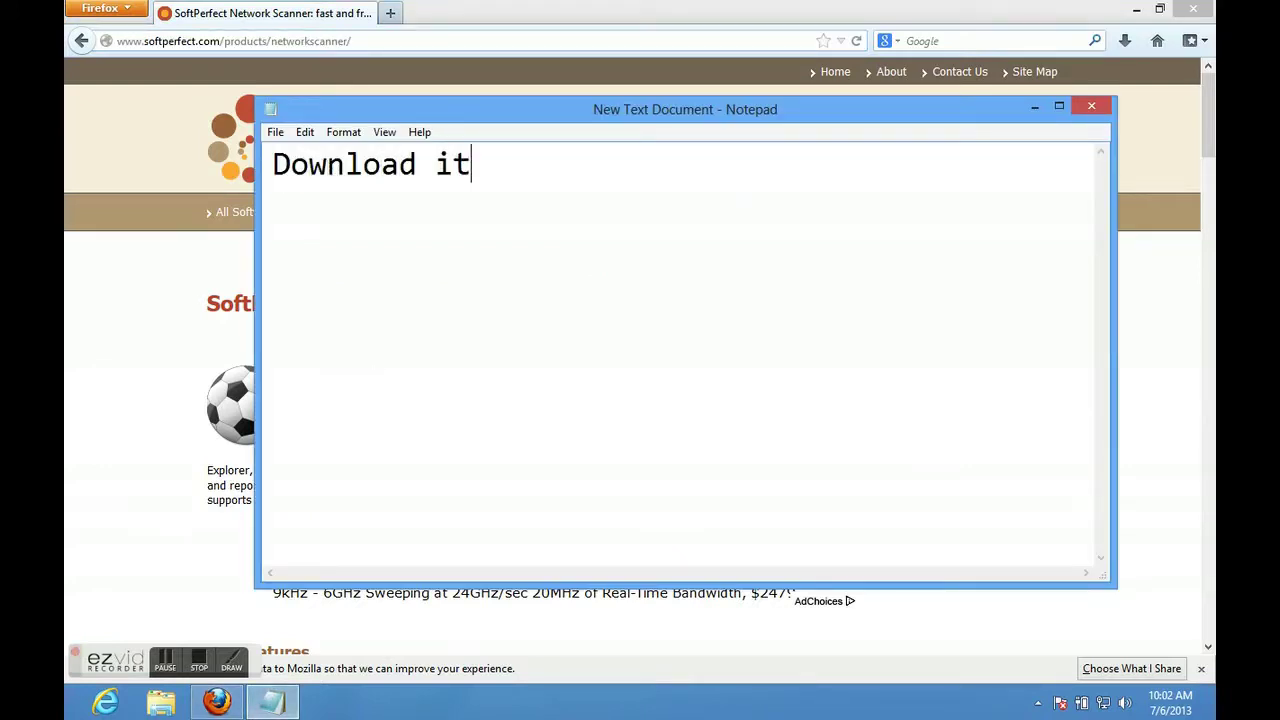
pyautogui.write('from')
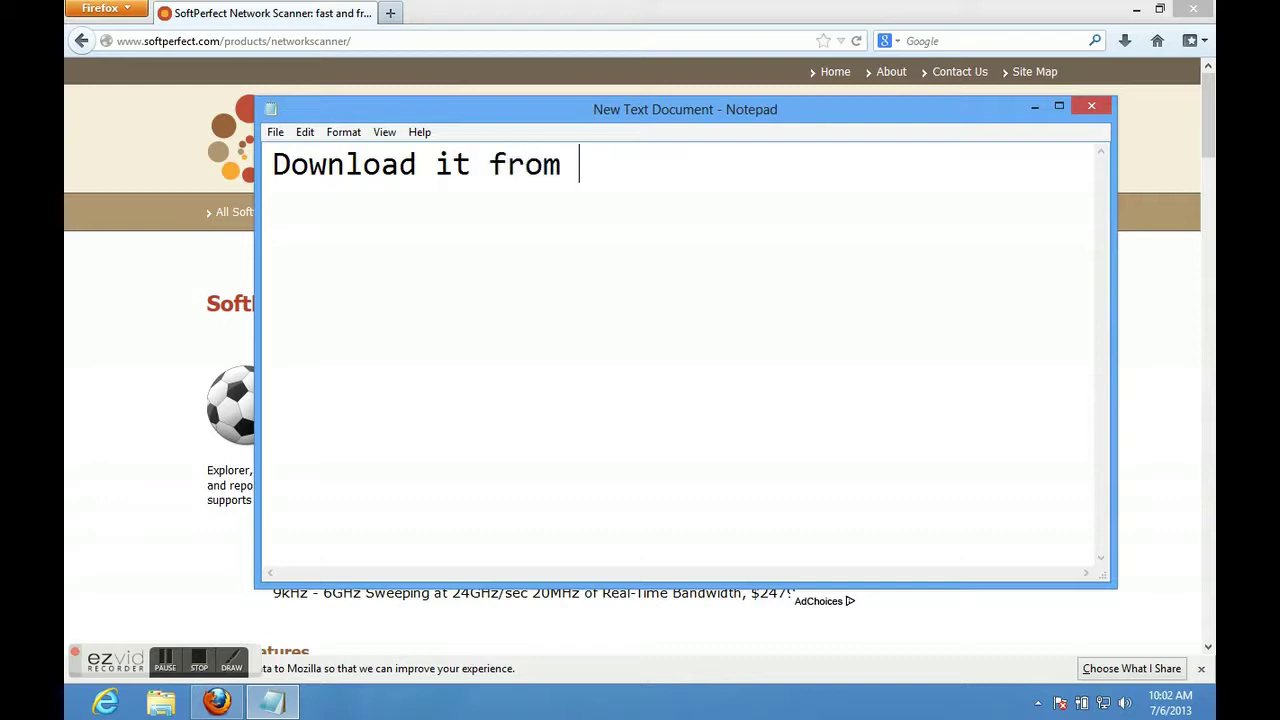
pyautogui.hotkey('ctrl', 'v')
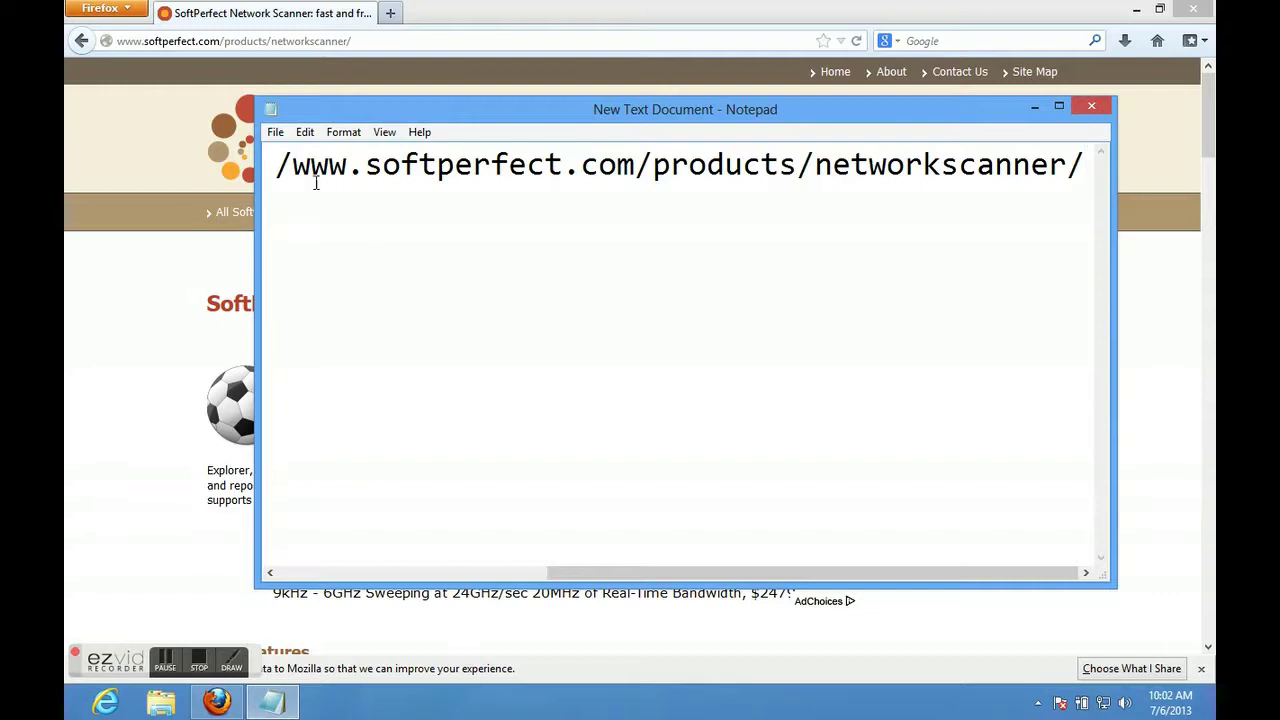
# Replace the address line with 'Or find it from google search', then clear all the notes.
pyautogui.moveTo(293, 160); pyautogui.dragTo(1068, 166)
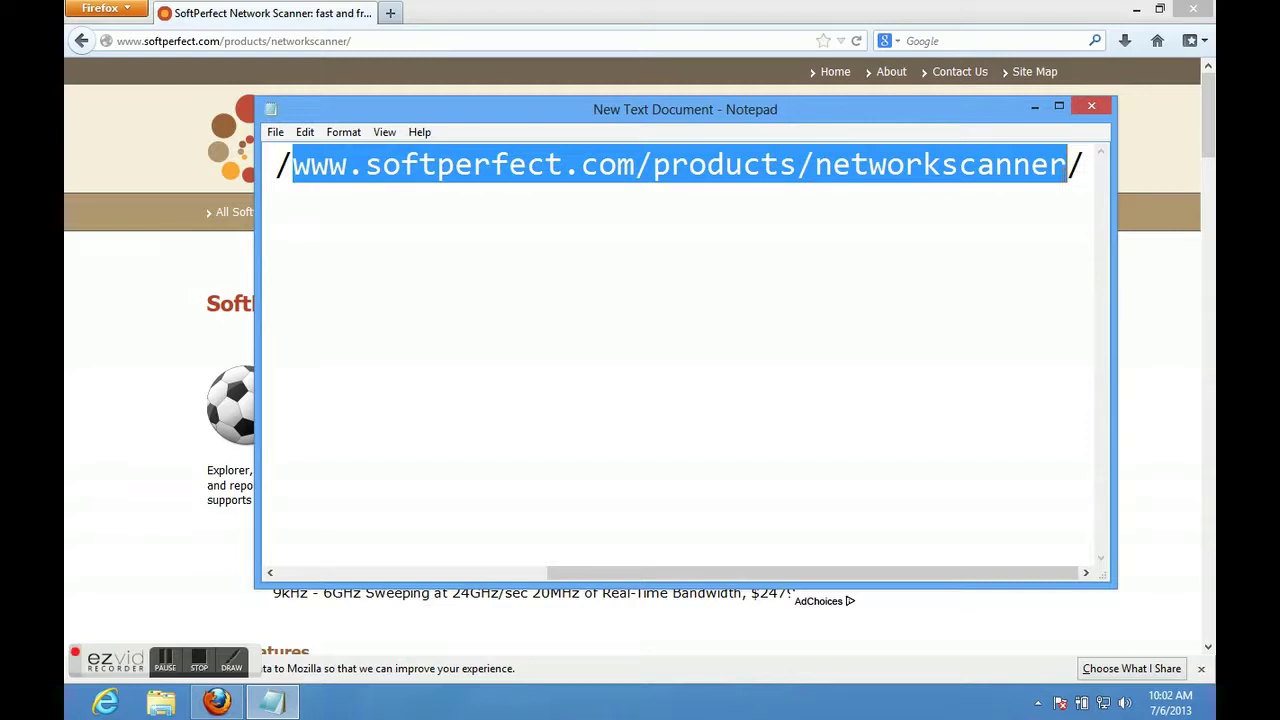
pyautogui.hotkey('ctrl', 'a')
pyautogui.press('Delete')
pyautogui.write('Or ')
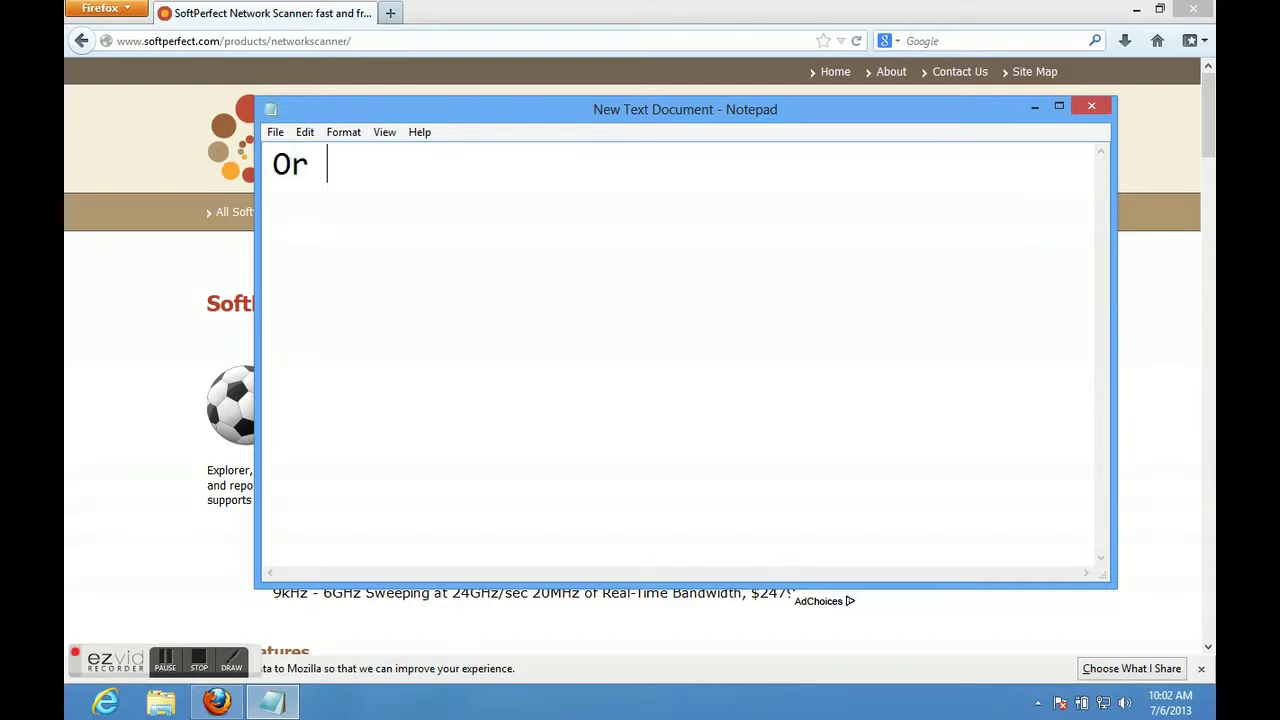
pyautogui.write('find it f')
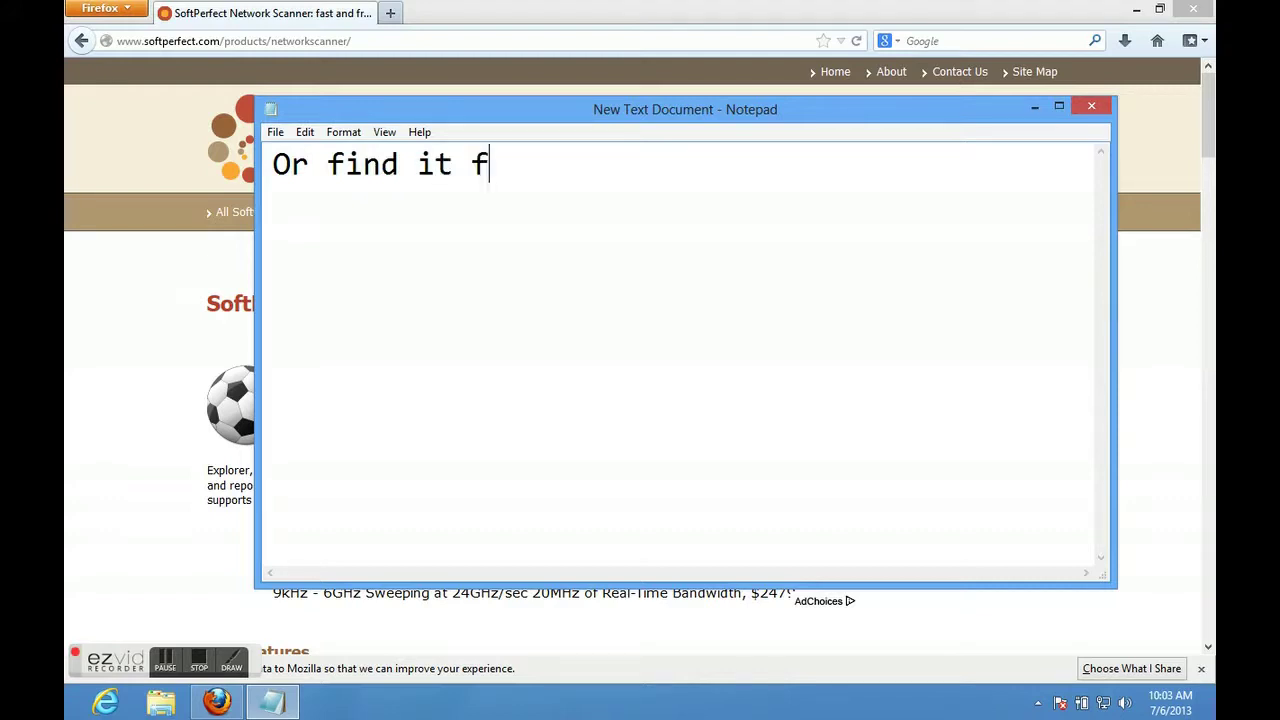
pyautogui.write('rom googl')
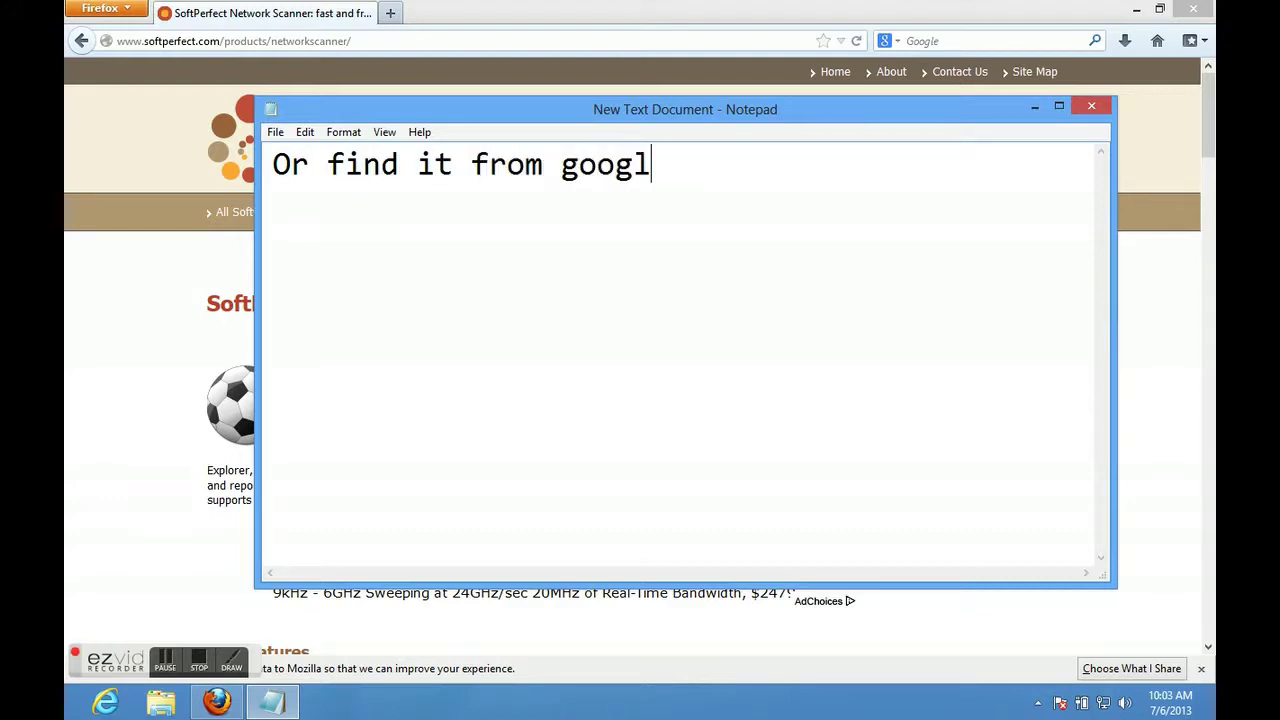
pyautogui.write('e search')
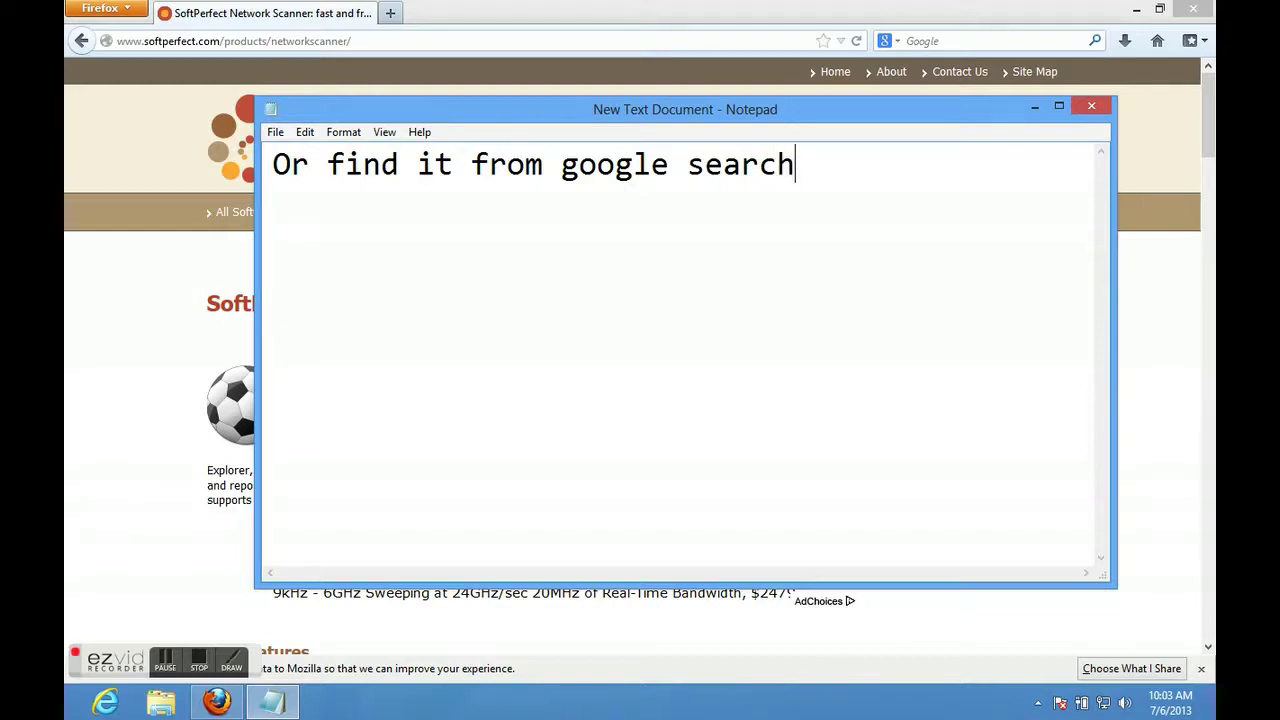
pyautogui.press('Return')
pyautogui.press('Return')
pyautogui.press('Return')
pyautogui.press('Return')
pyautogui.press('Return')
pyautogui.press('Return')
pyautogui.press('Return')
pyautogui.press('Return')
pyautogui.press('Return')
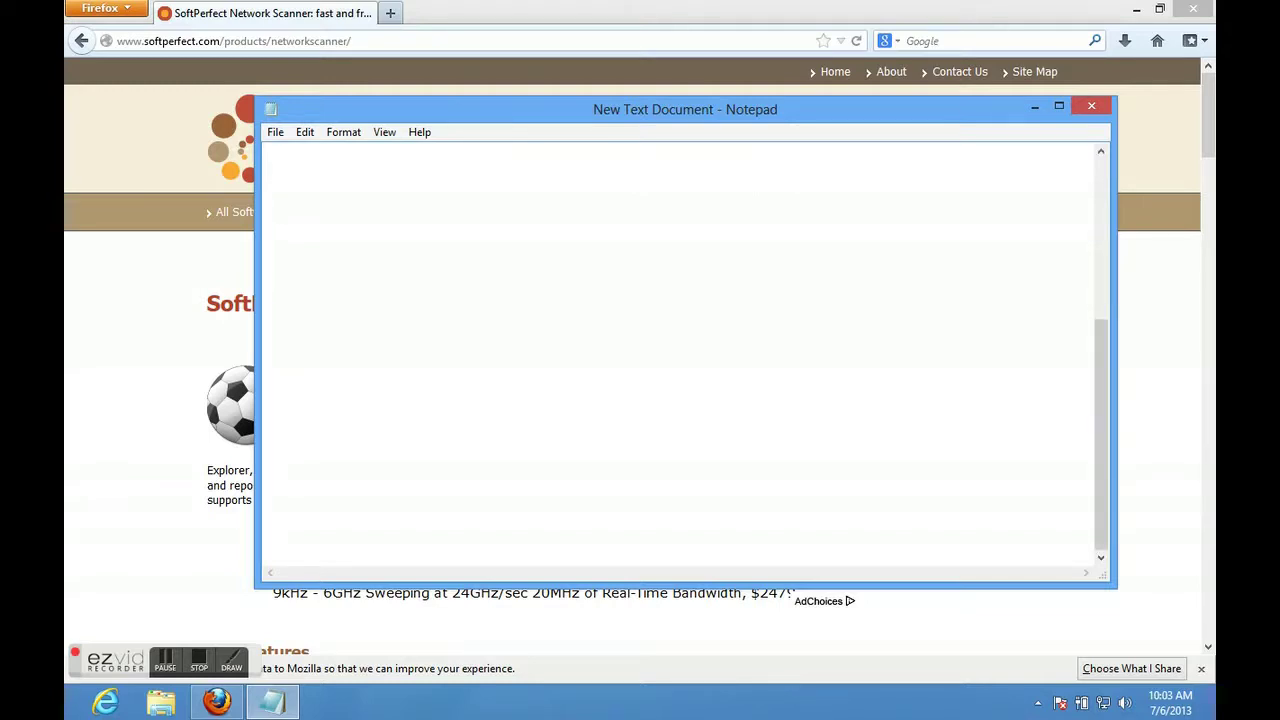
pyautogui.hotkey('ctrl', 'a')
pyautogui.press('BackSpace')
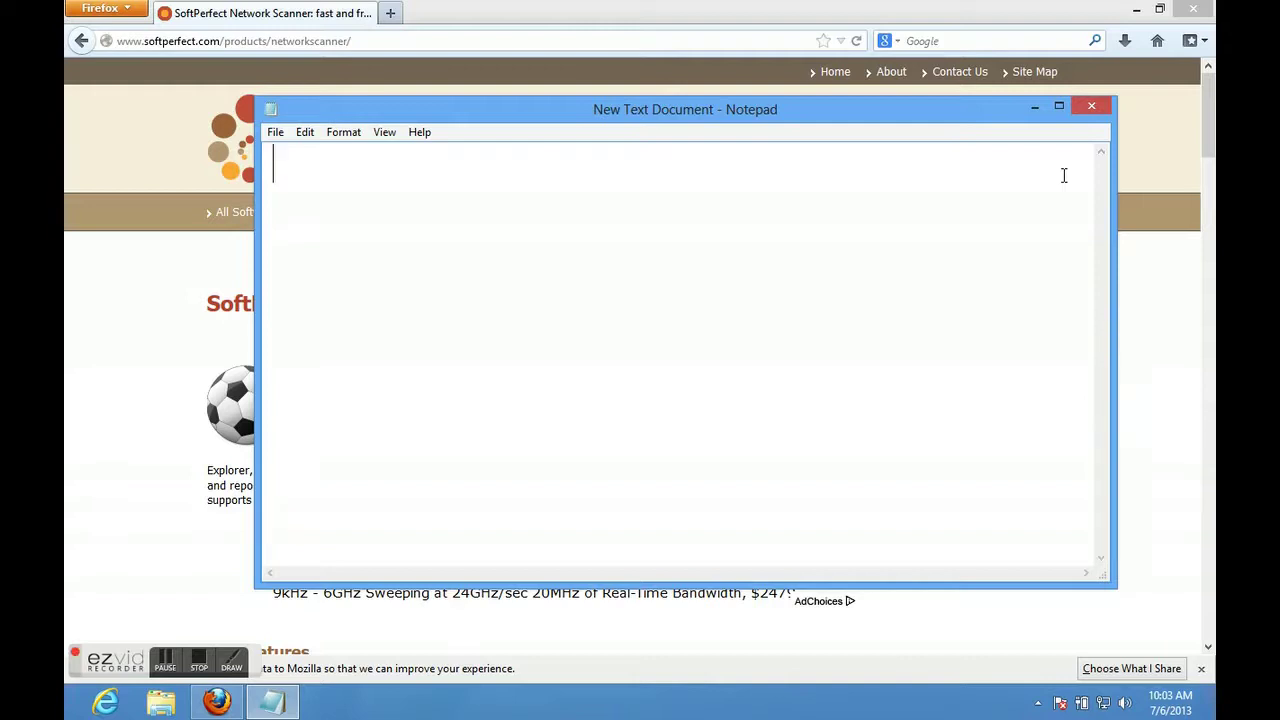
# Type the note 'google.com --> Netscan --> Choose 1st result from the list'.
pyautogui.write('google.com -->')
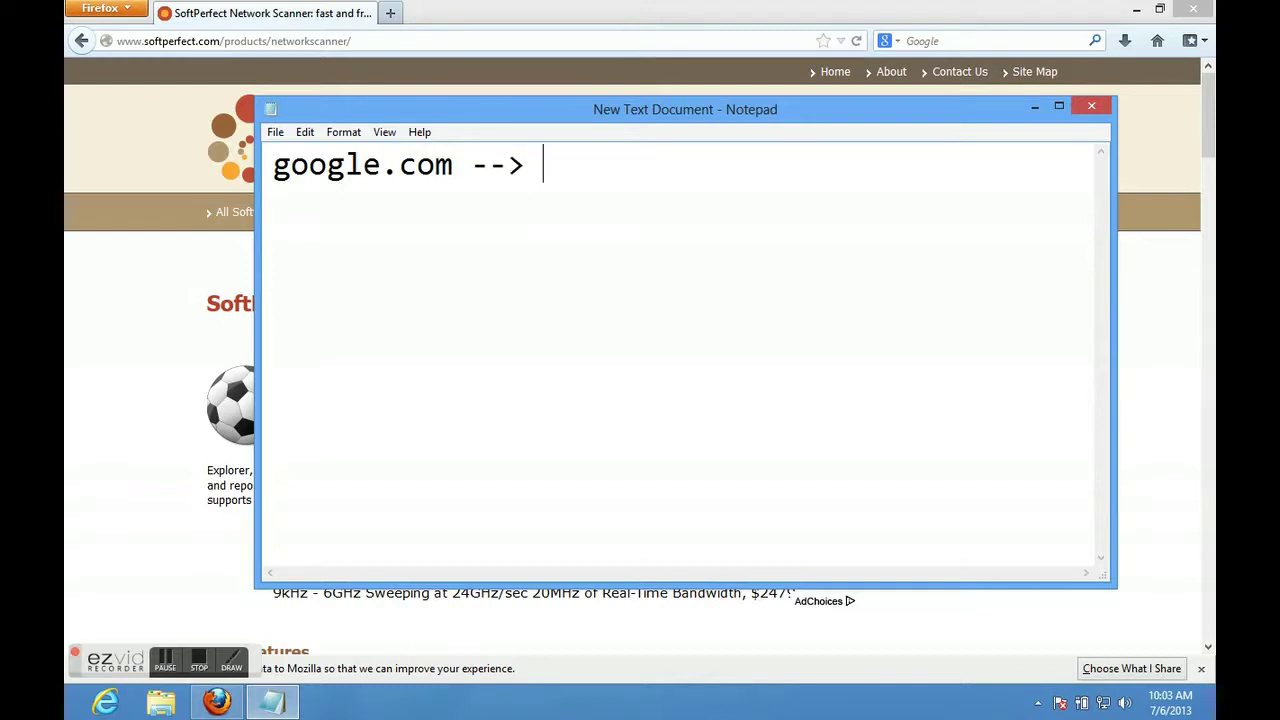
pyautogui.write(' Netscan --')
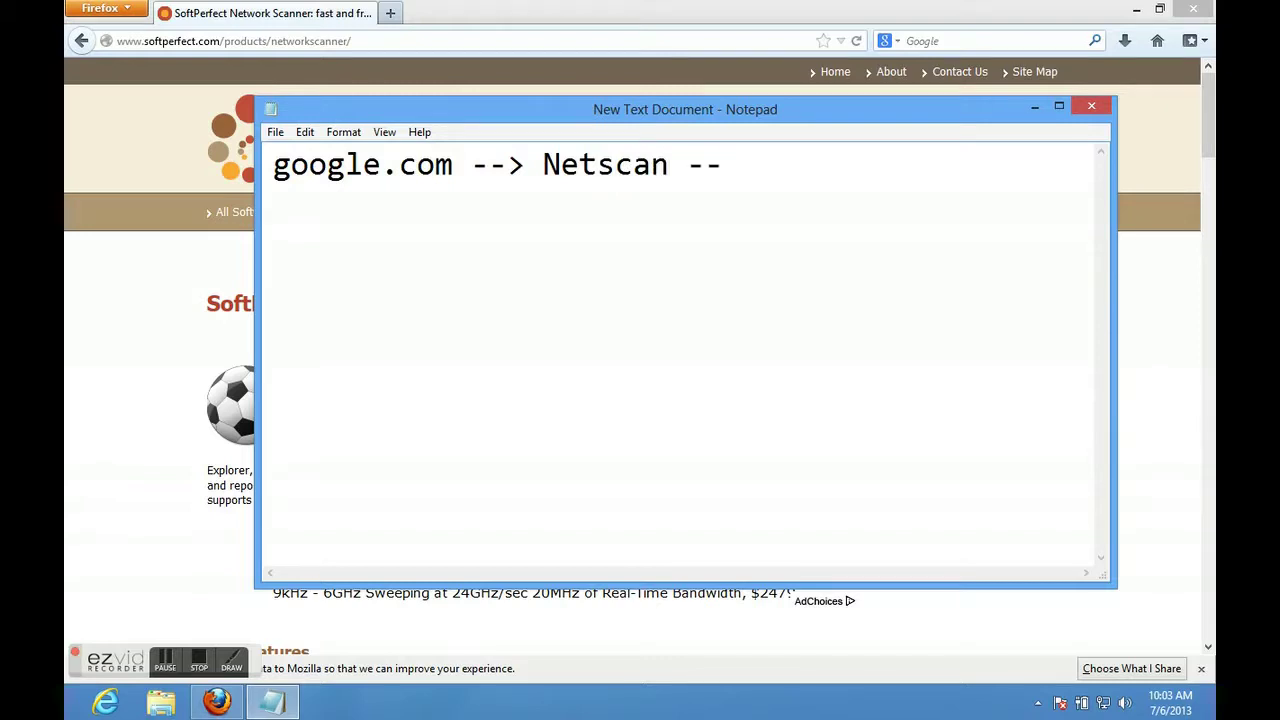
pyautogui.write('> Choose 1st result from the ')
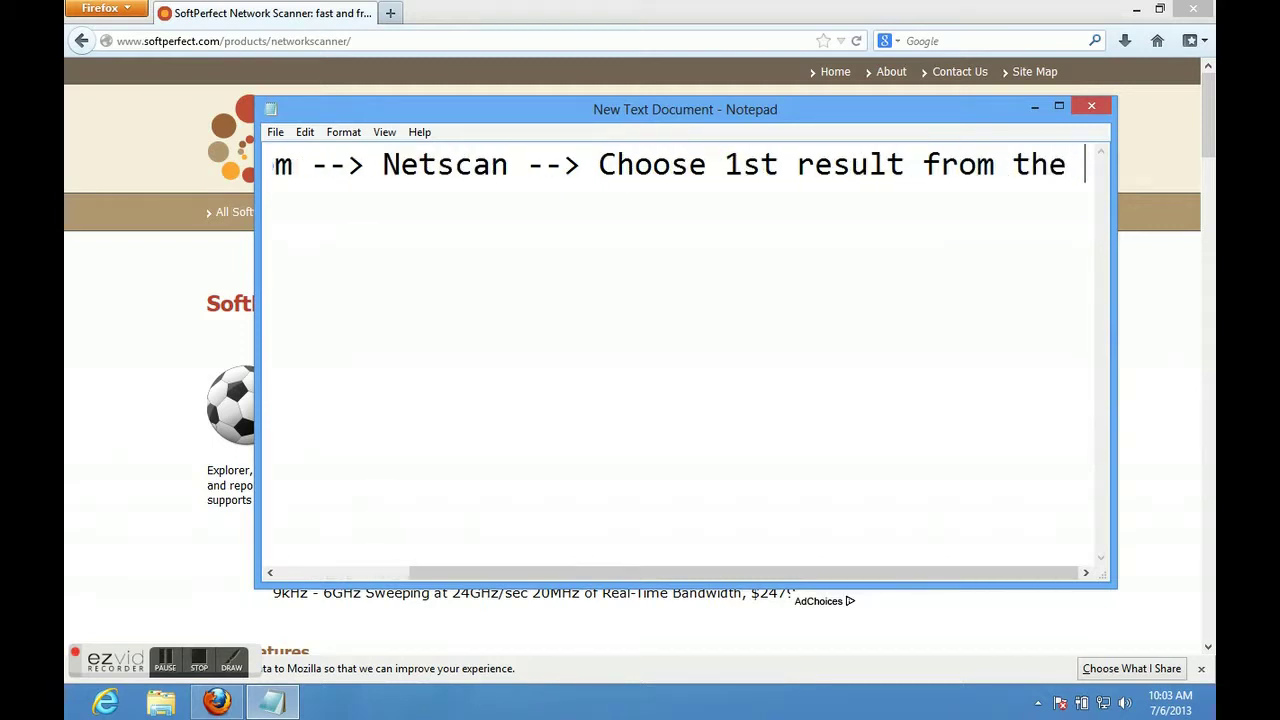
pyautogui.write('list')
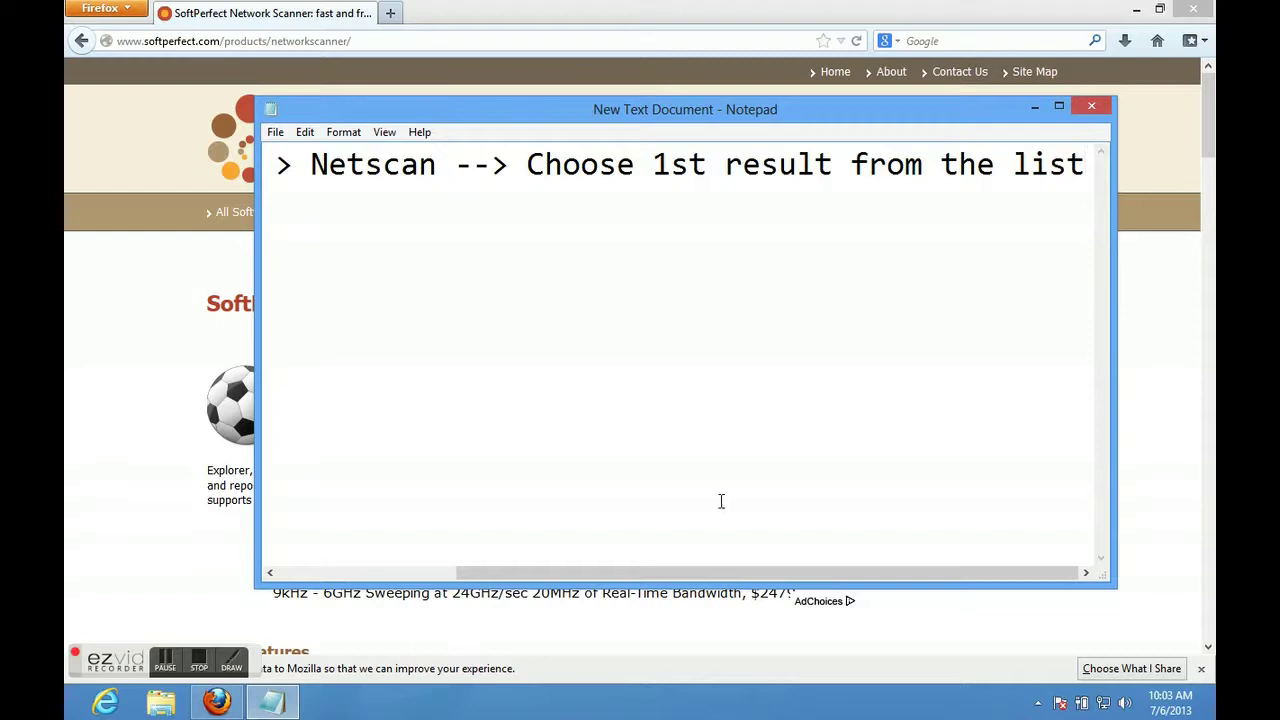
pyautogui.click(420, 41)
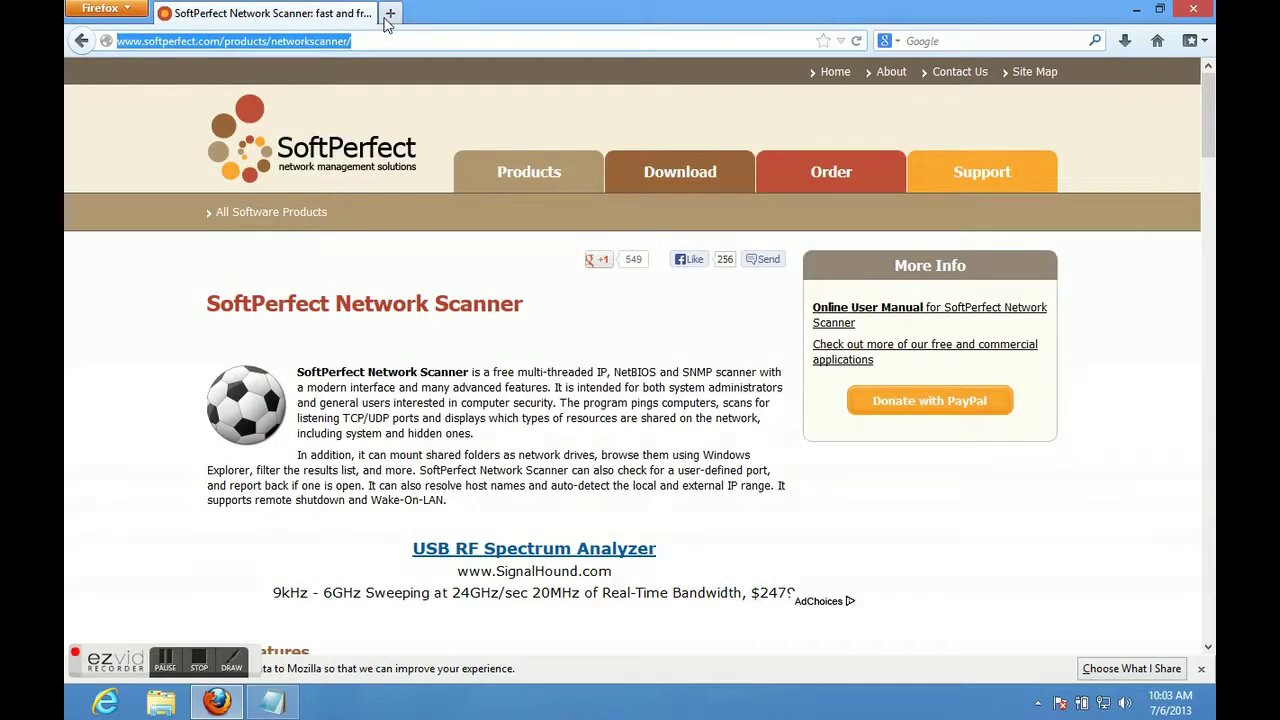
pyautogui.click(385, 18)
pyautogui.write('www.google.lk')
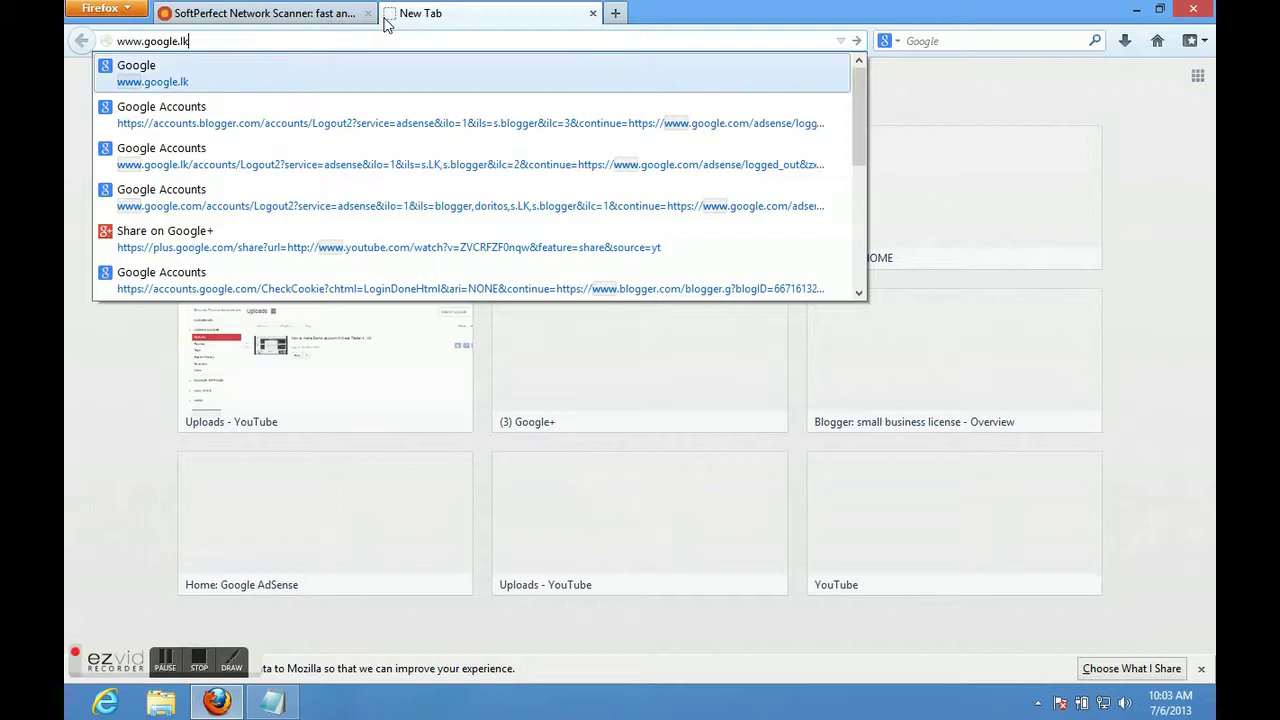
pyautogui.press('Return')
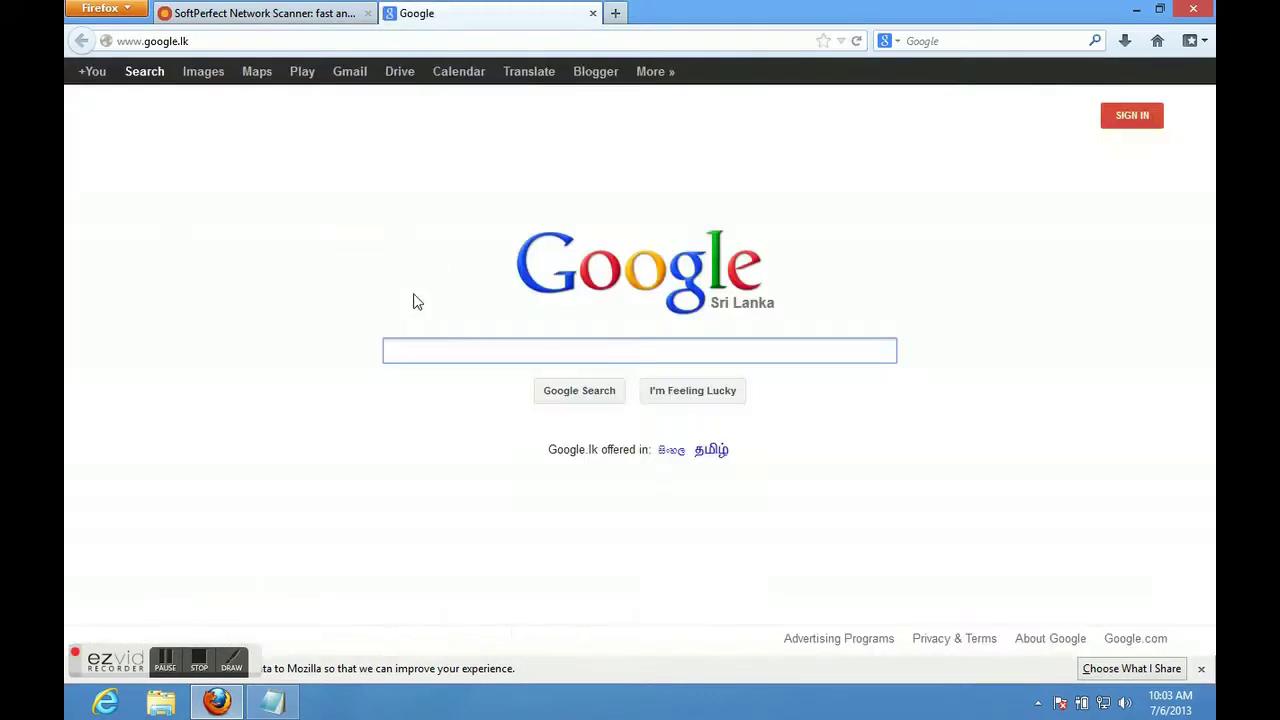
pyautogui.write('netscan')
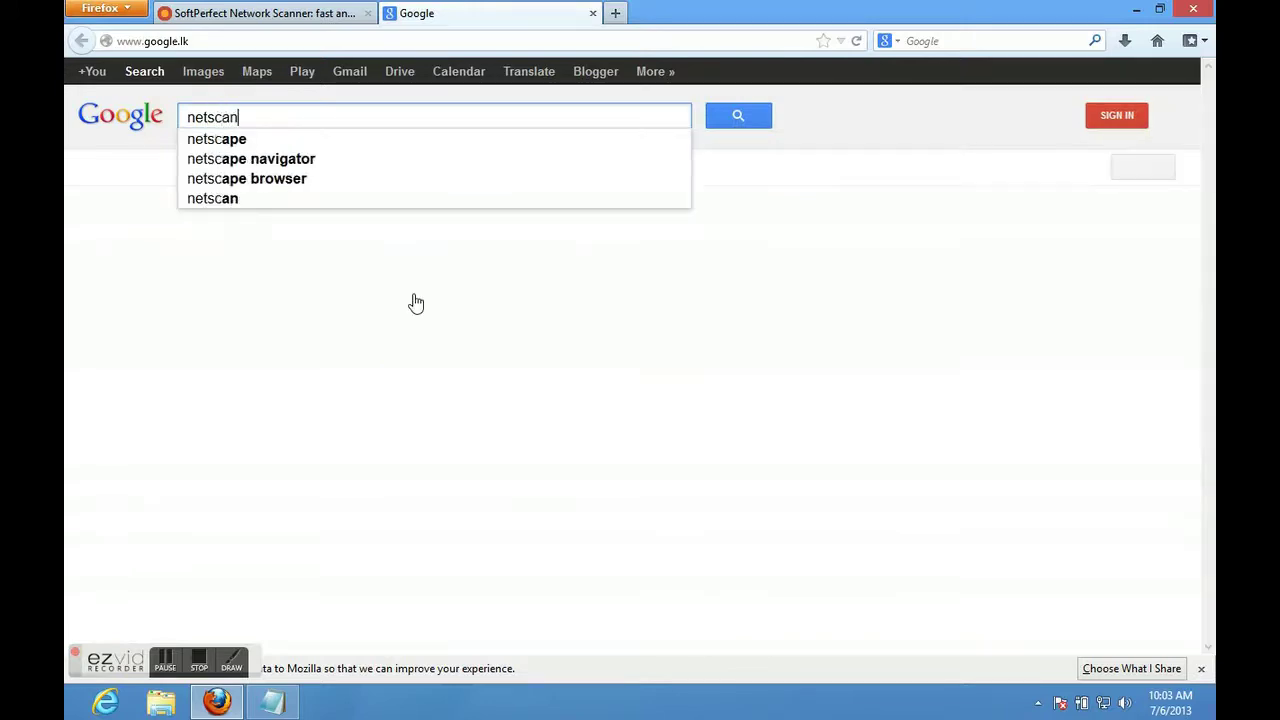
pyautogui.press('Return')
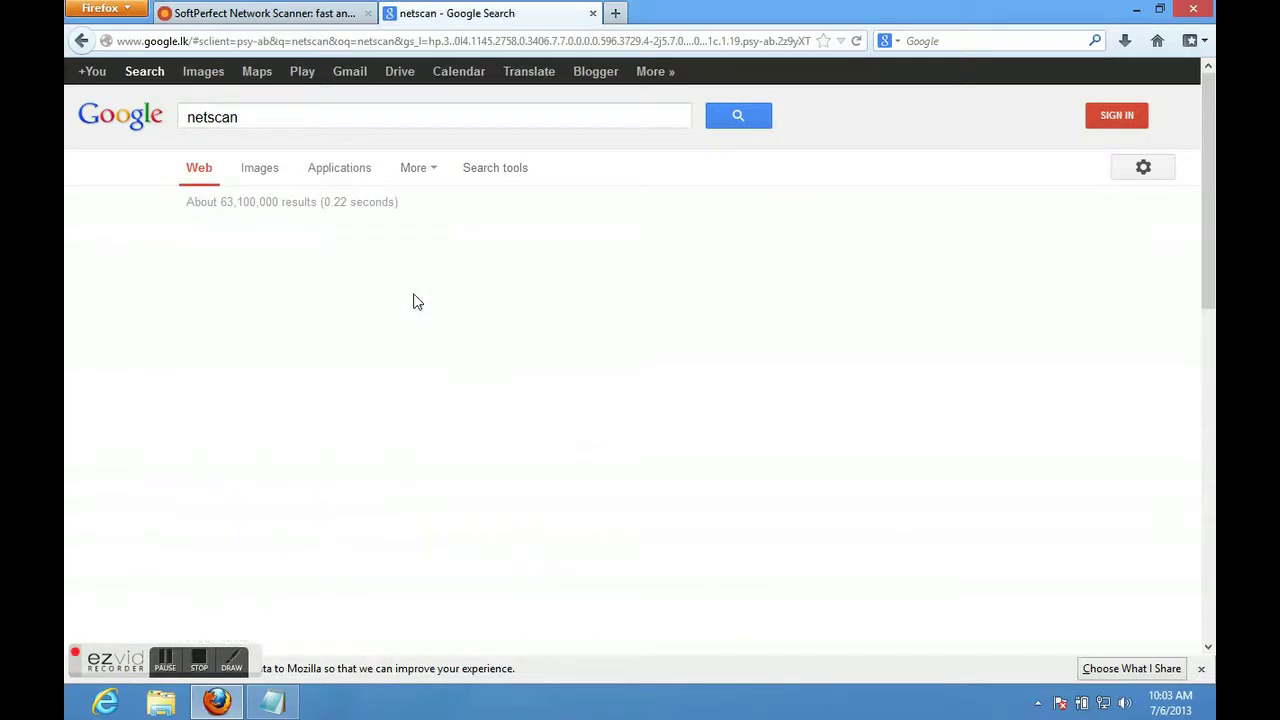
pyautogui.click(420, 238)
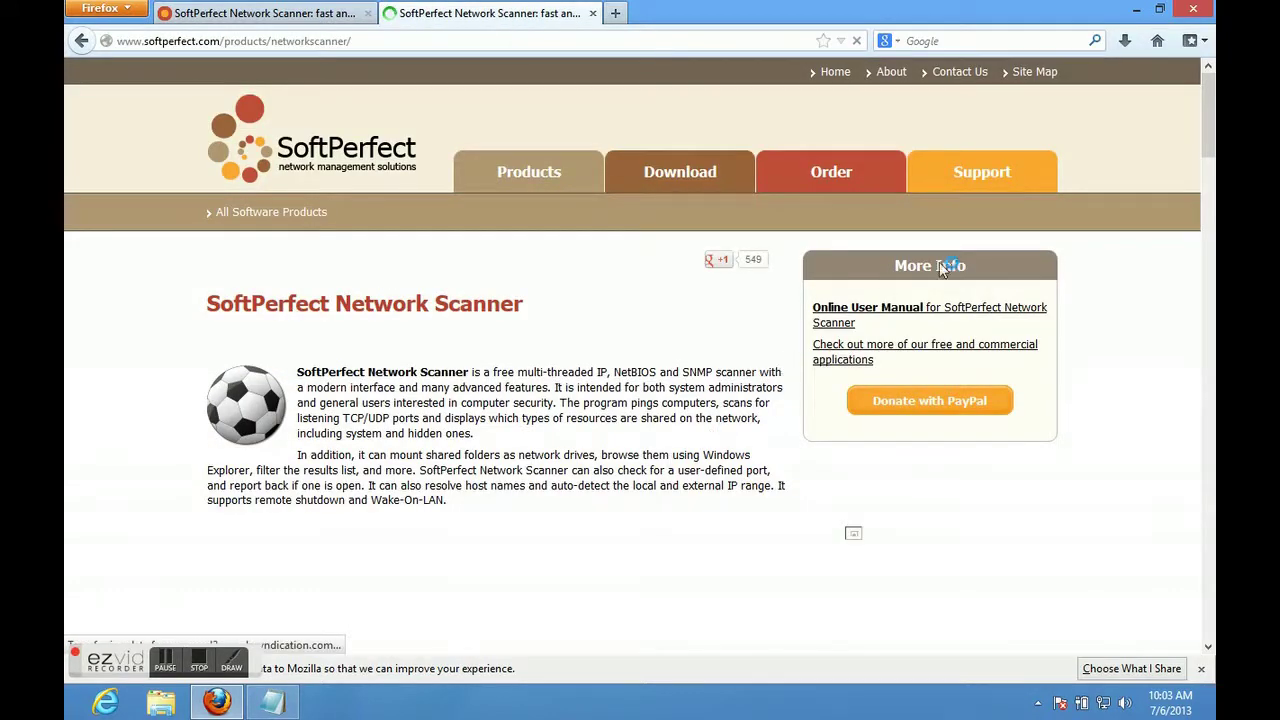
pyautogui.moveTo(1207, 126); pyautogui.dragTo(1210, 575)
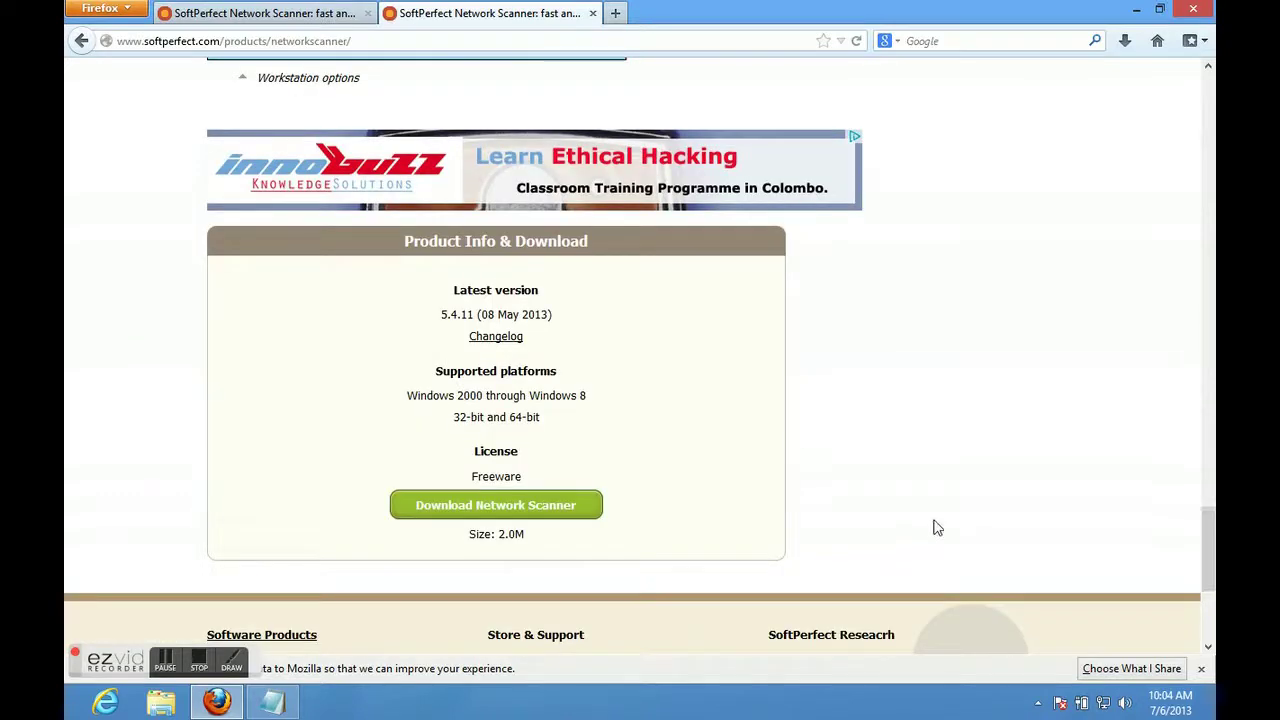
# Download Network Scanner as netscan.zip (2.0 MB) via Save File, then bring up its download options.
pyautogui.click(522, 507)
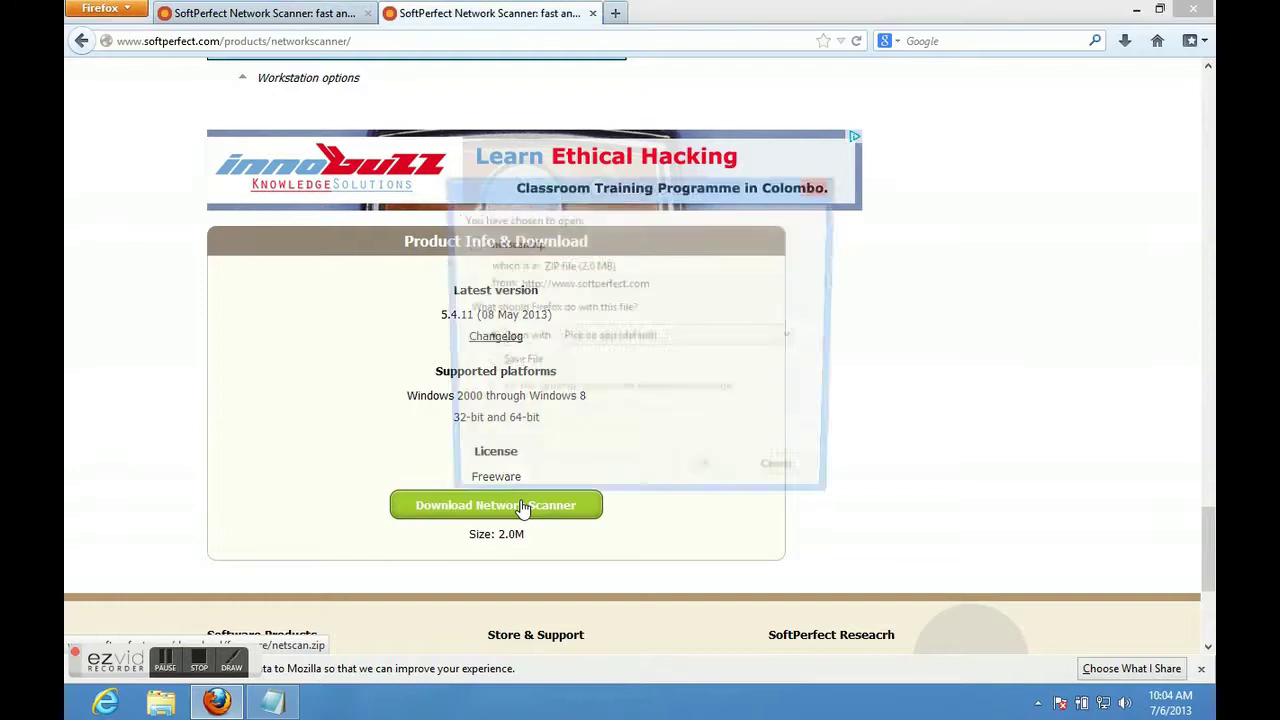
pyautogui.click(512, 365)
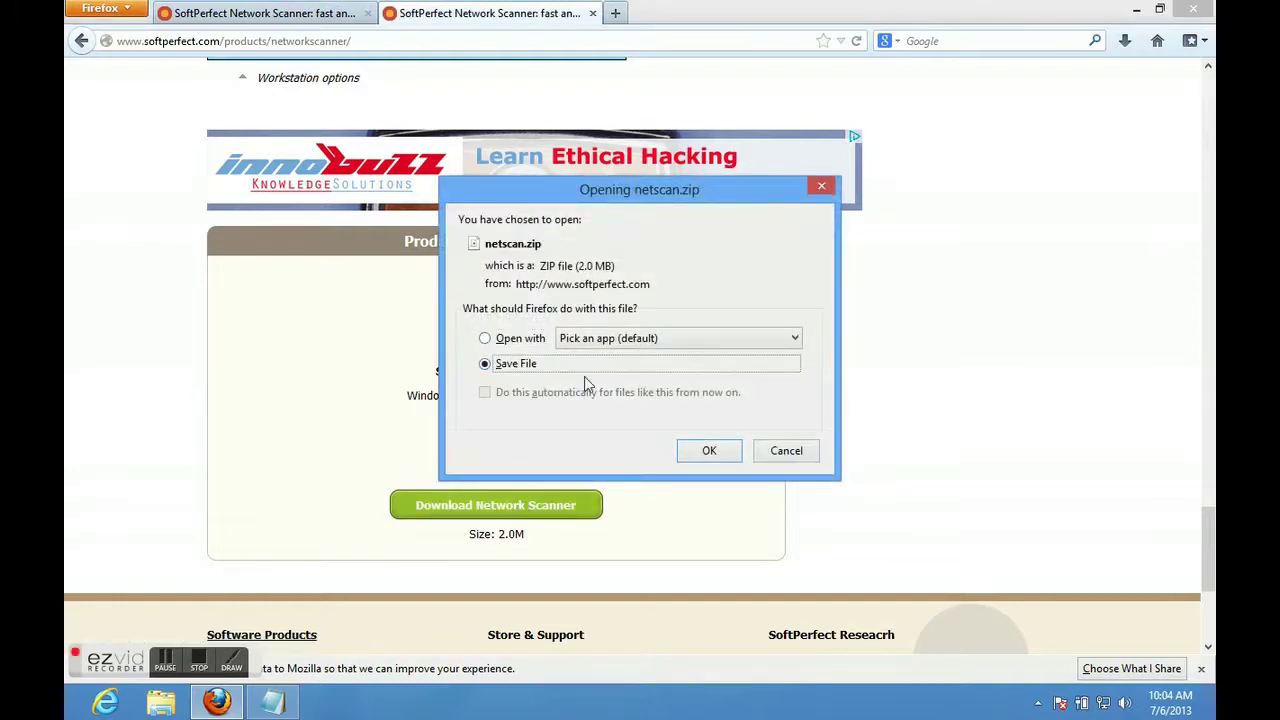
pyautogui.click(693, 452)
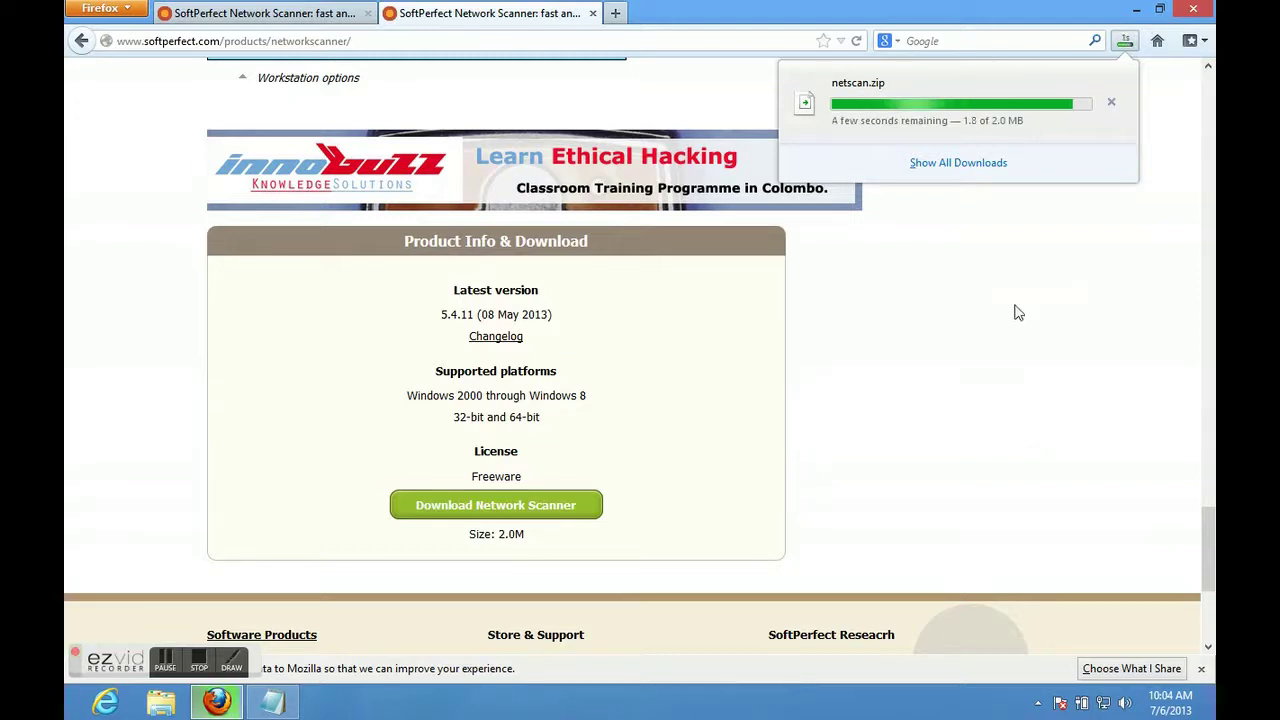
pyautogui.rightClick(920, 113)
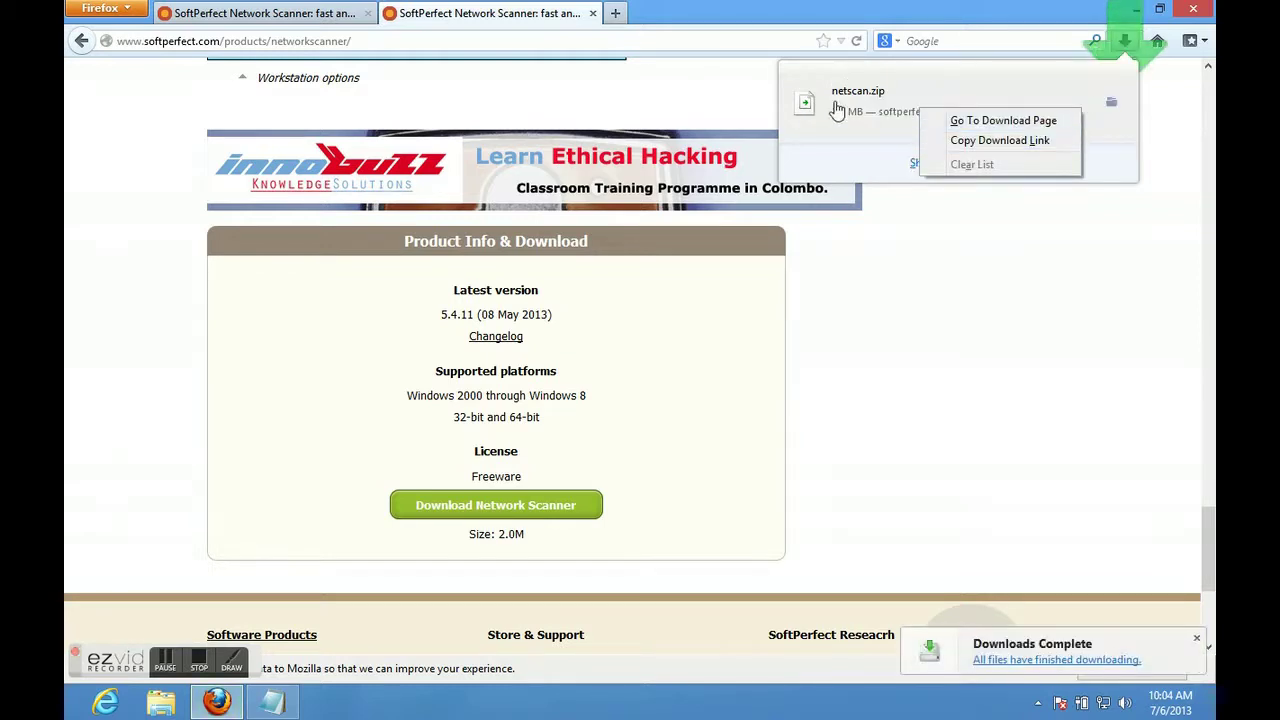
pyautogui.rightClick(837, 108)
# Extract netscan.zip in the Downloads folder and run netscan from the 32-bit folder.
pyautogui.click(857, 135)
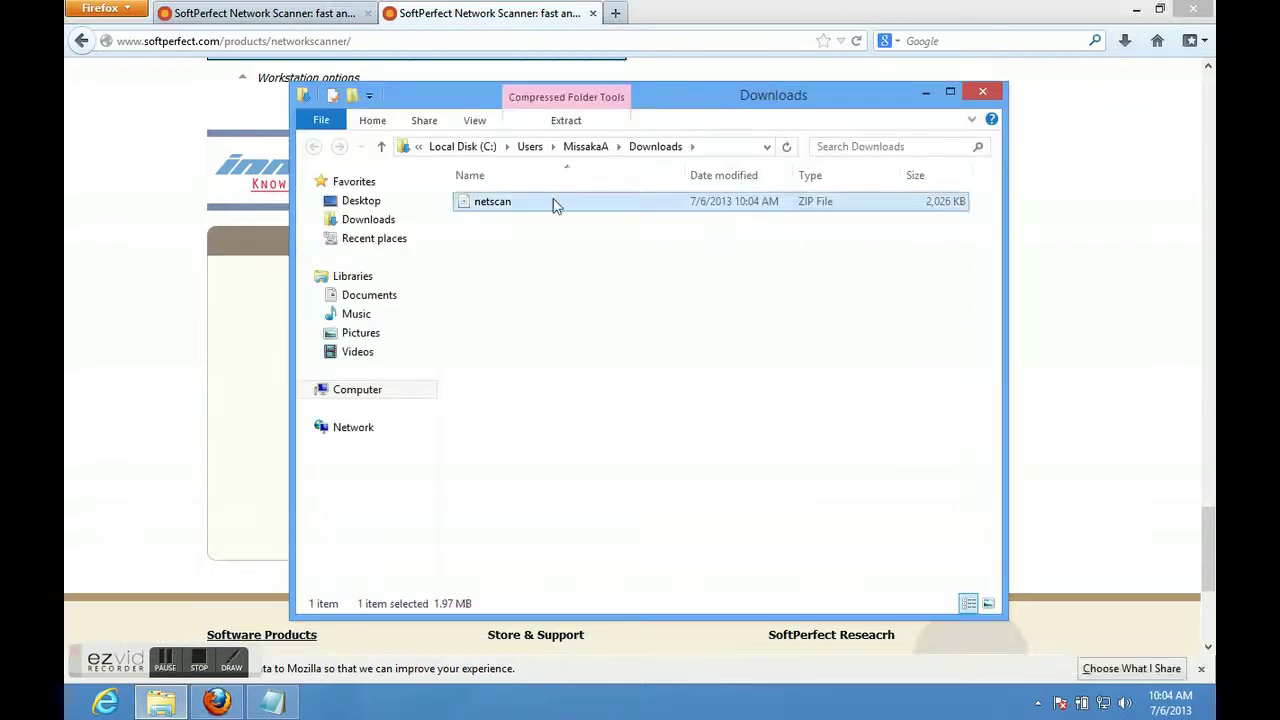
pyautogui.rightClick(555, 203)
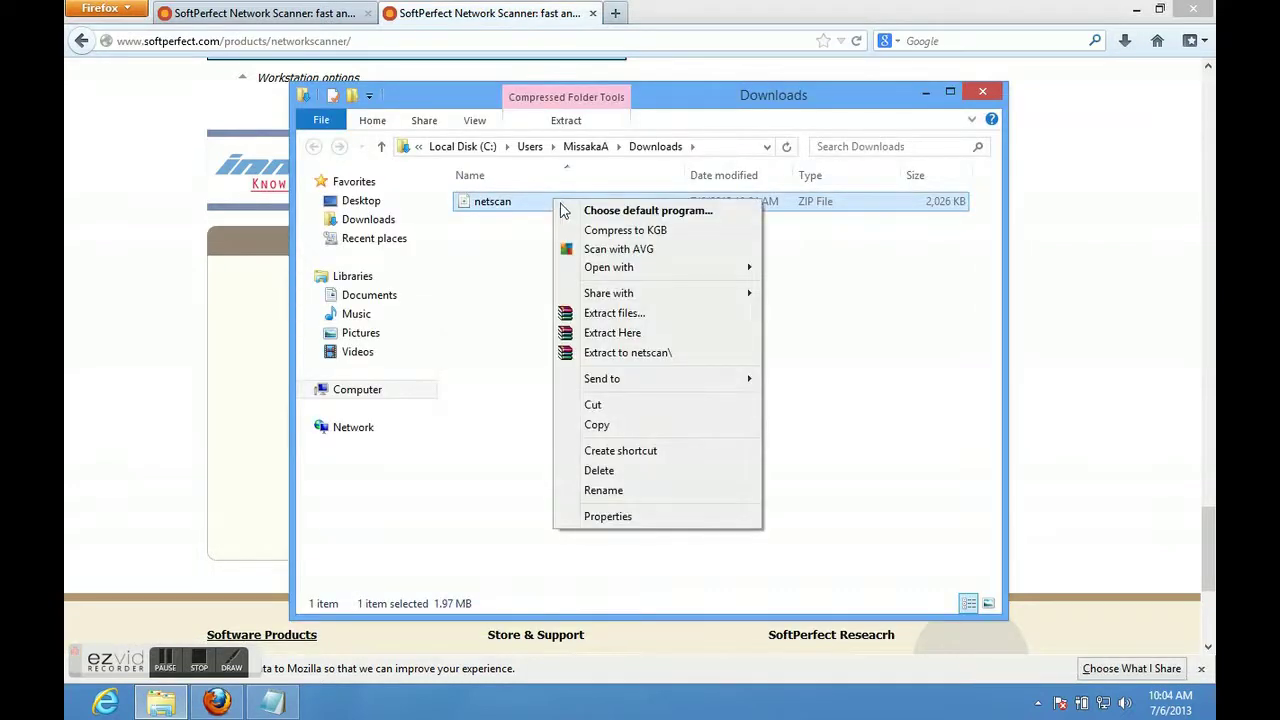
pyautogui.click(608, 333)
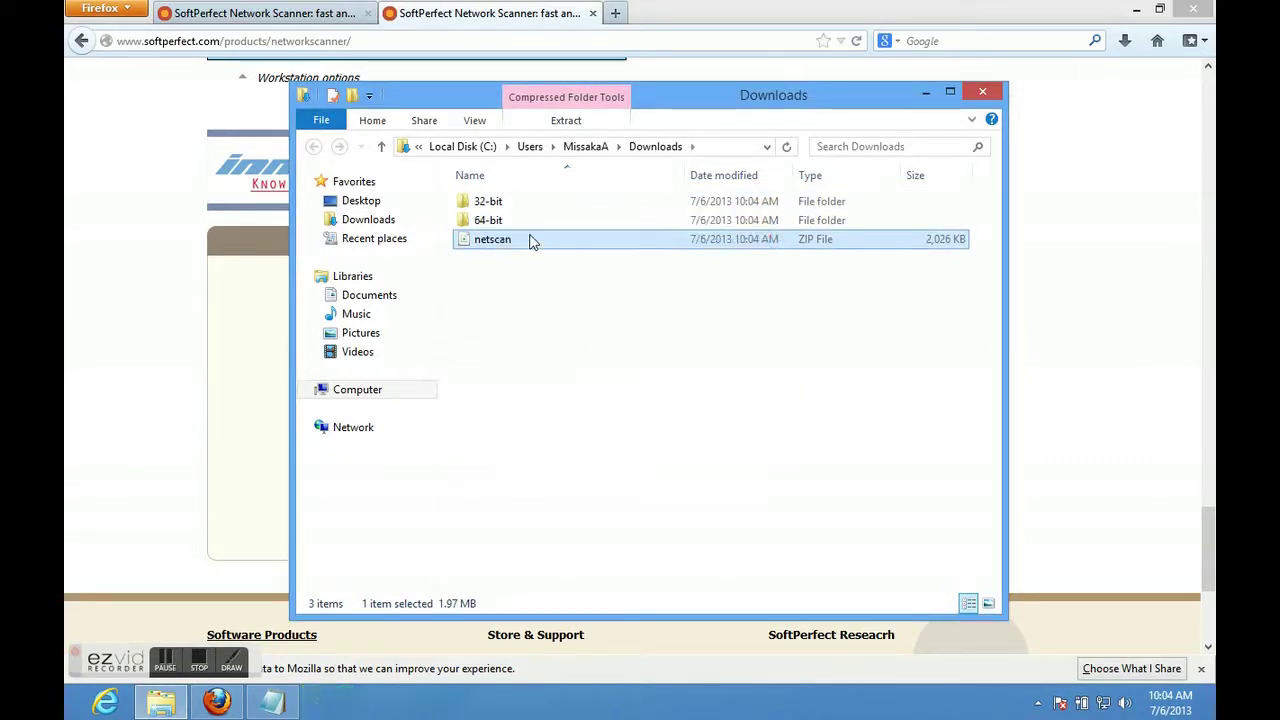
pyautogui.doubleClick(520, 203)
pyautogui.click(520, 204)
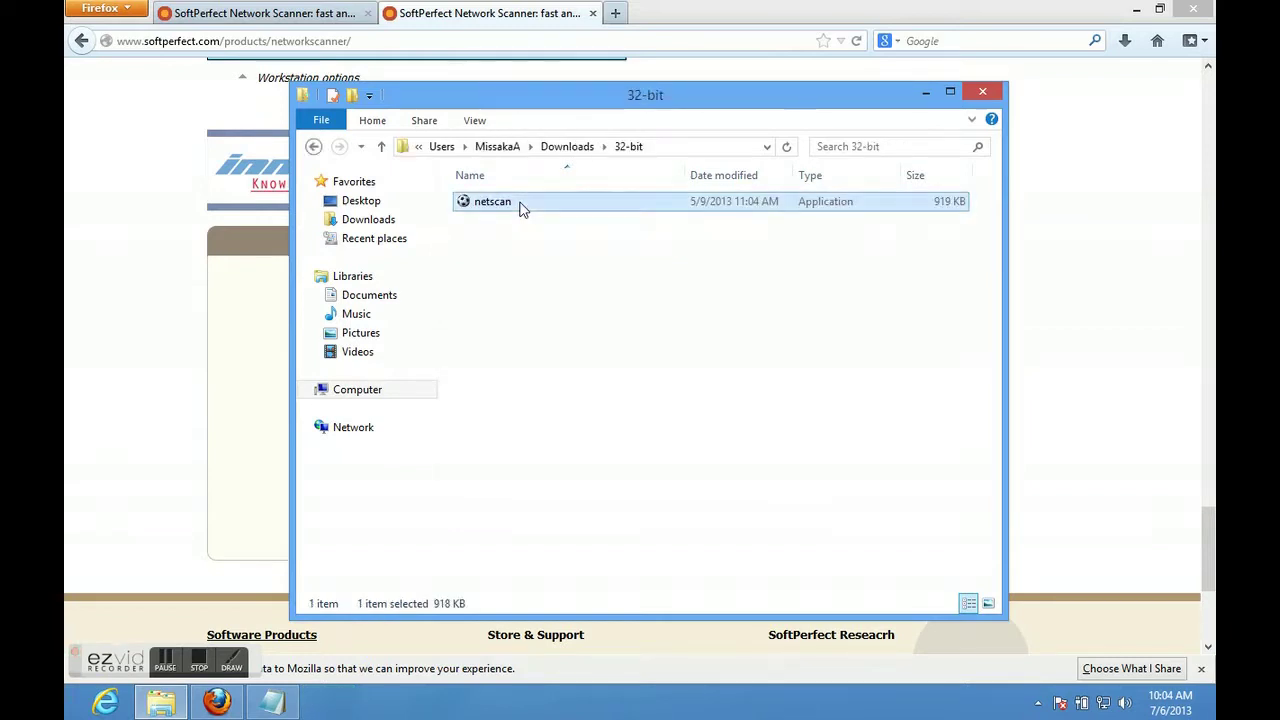
pyautogui.doubleClick(520, 205)
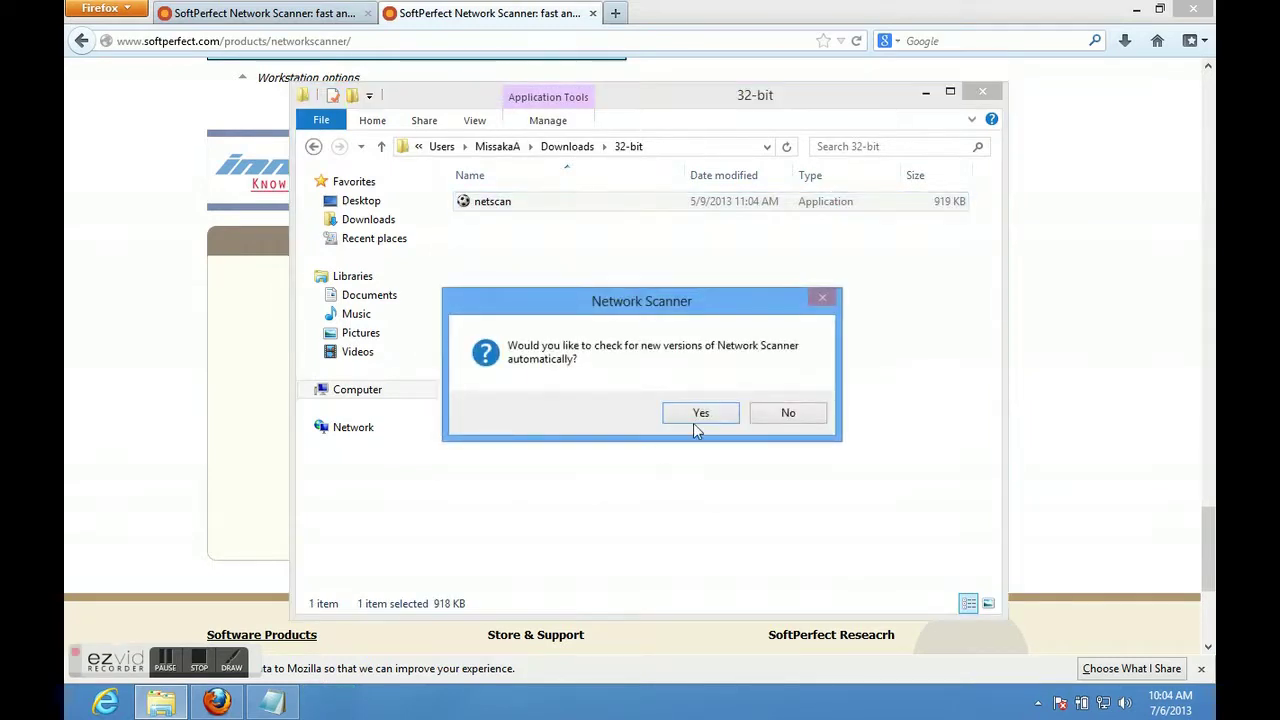
# Answer Yes to the update check, maximize and restore the scanner, and minimize Explorer and Firefox.
pyautogui.click(699, 416)
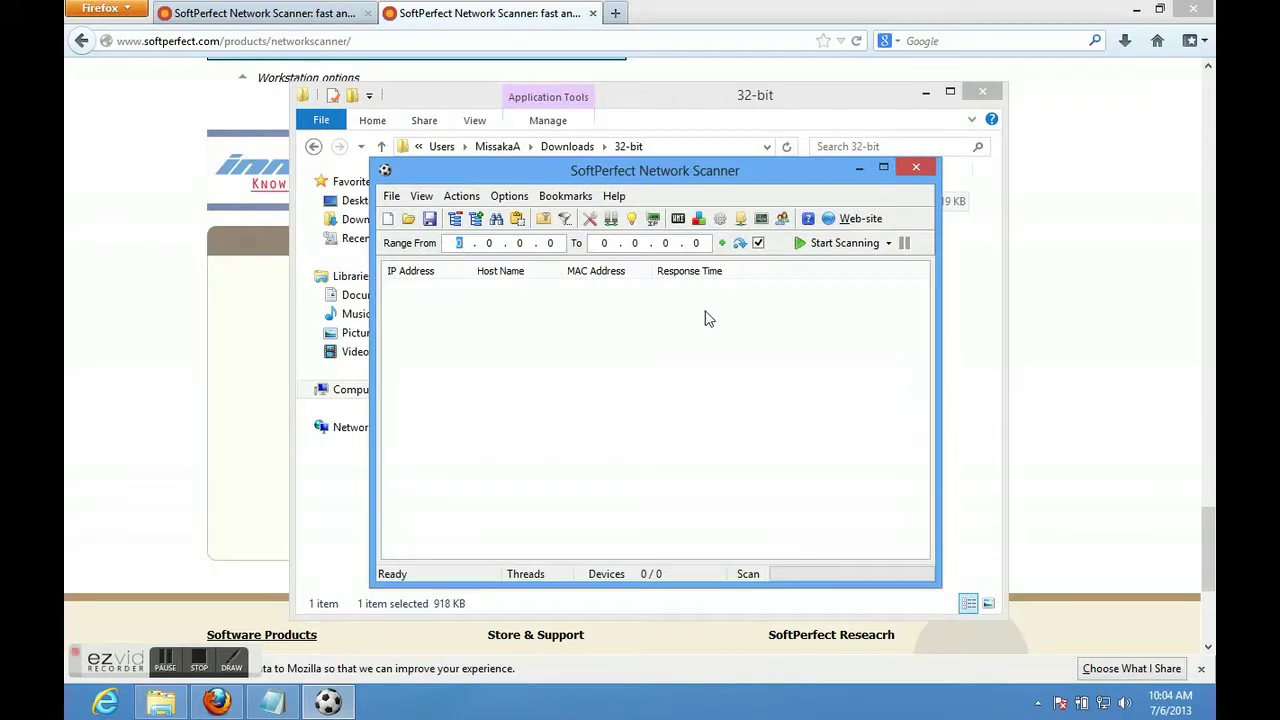
pyautogui.moveTo(680, 180); pyautogui.dragTo(637, 140)
pyautogui.doubleClick(637, 140)
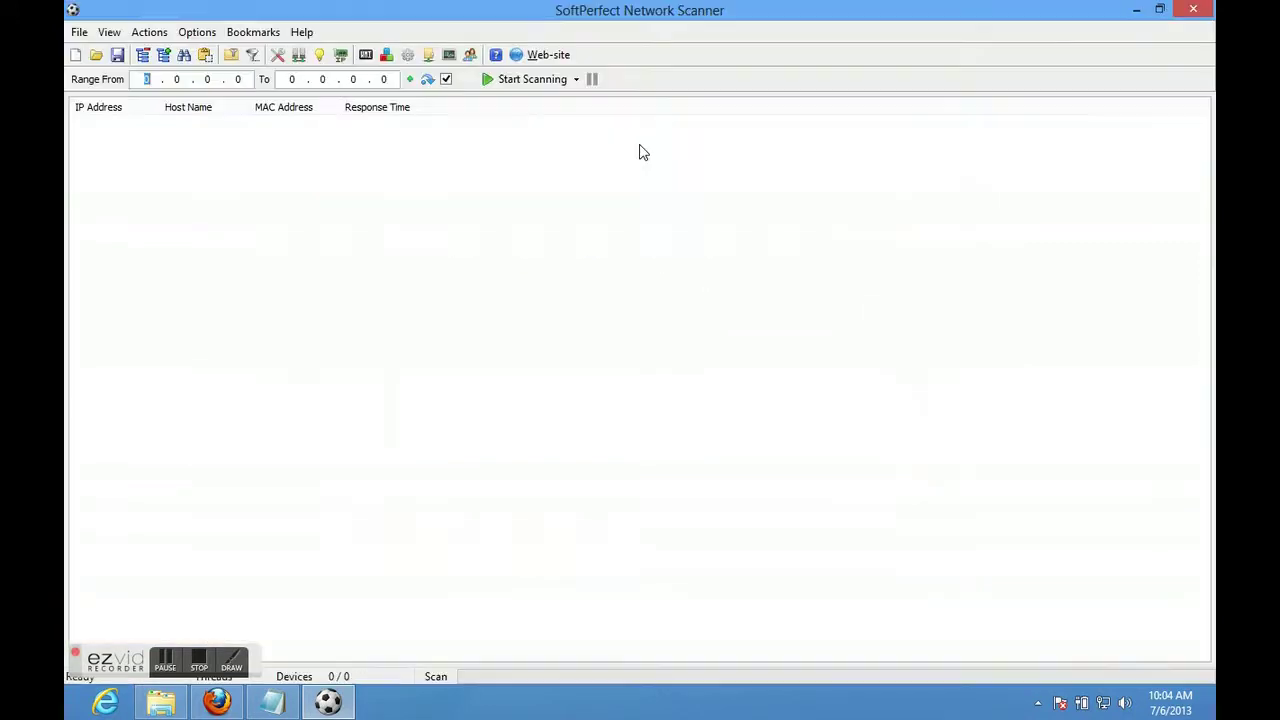
pyautogui.doubleClick(707, 10)
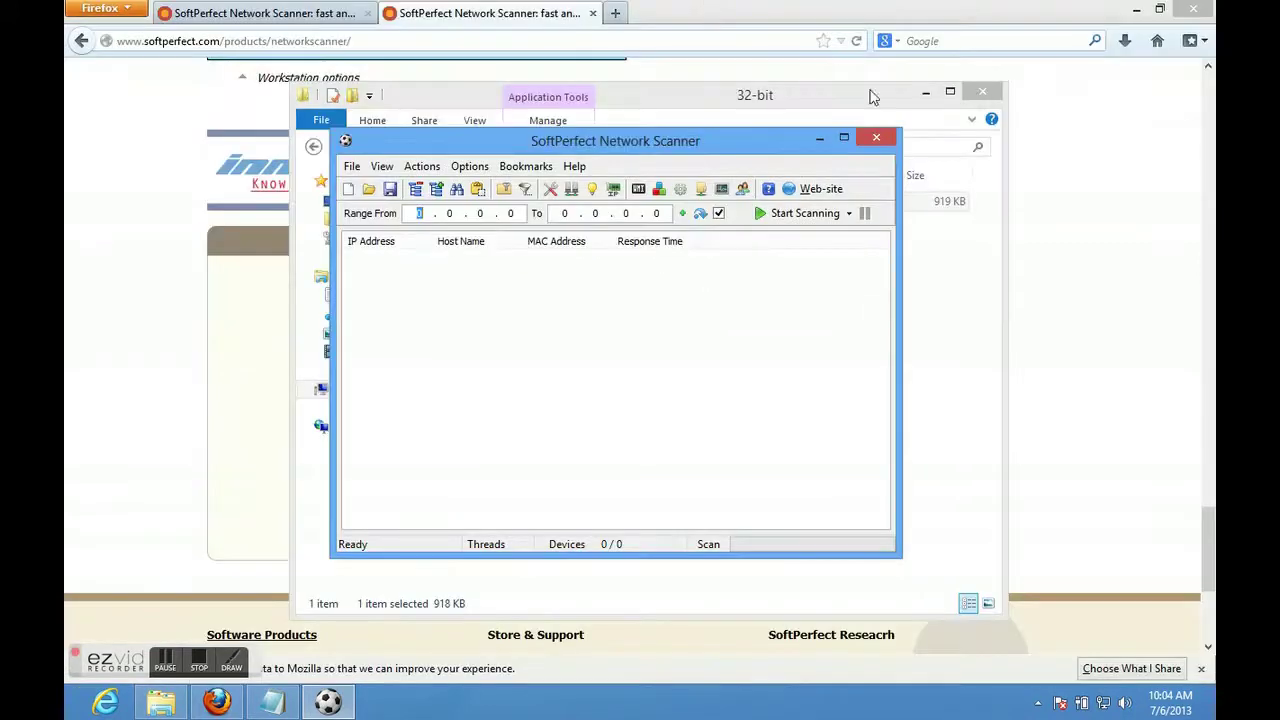
pyautogui.click(931, 96)
pyautogui.click(1138, 10)
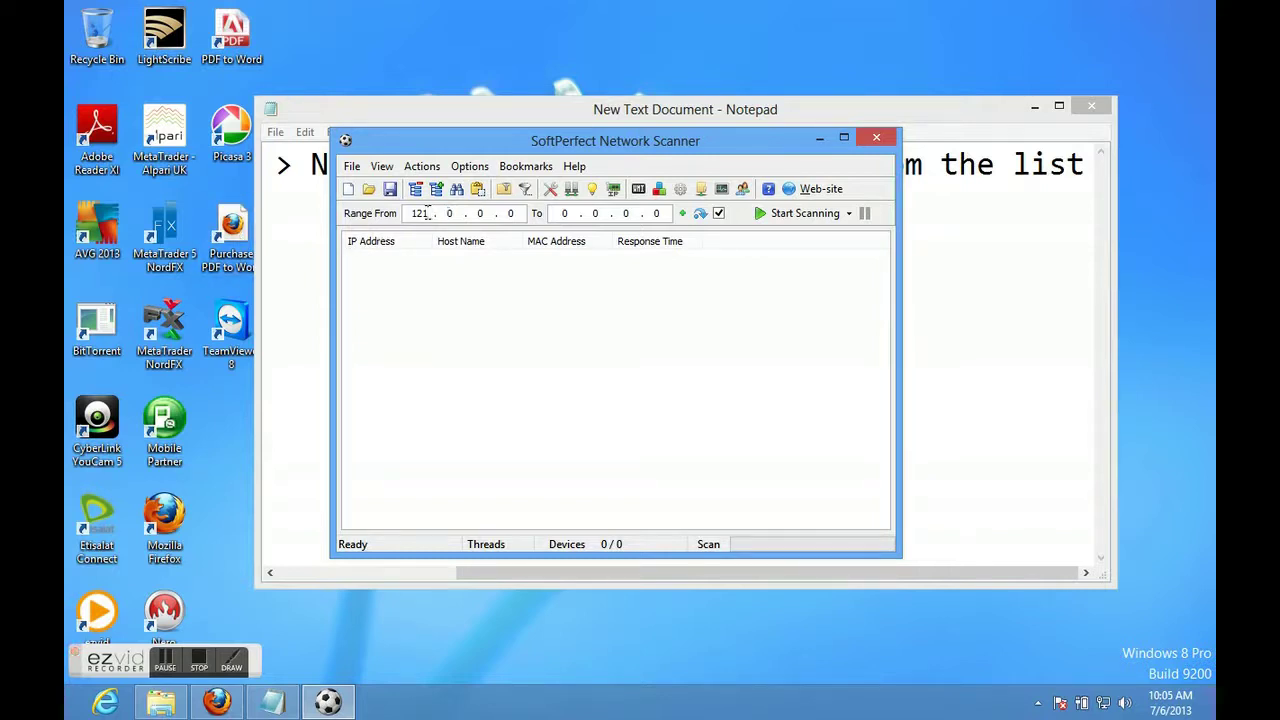
pyautogui.click(217, 702)
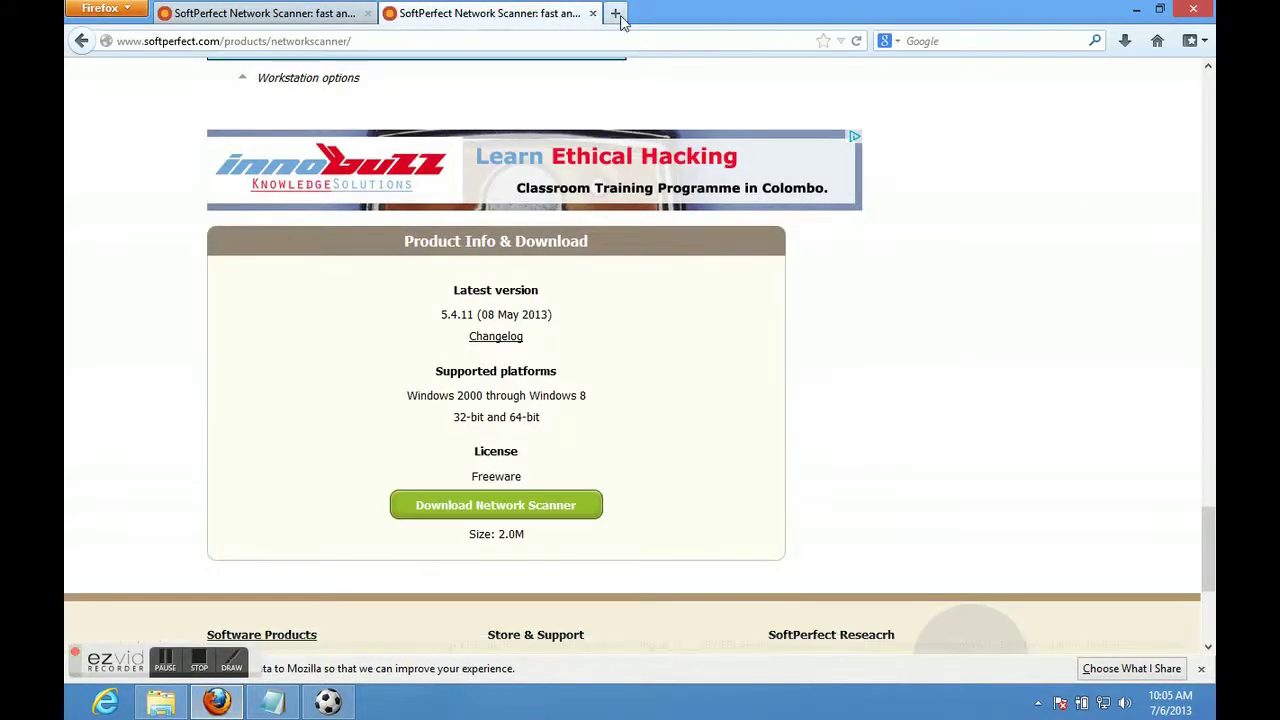
pyautogui.click(618, 13)
pyautogui.write('www')
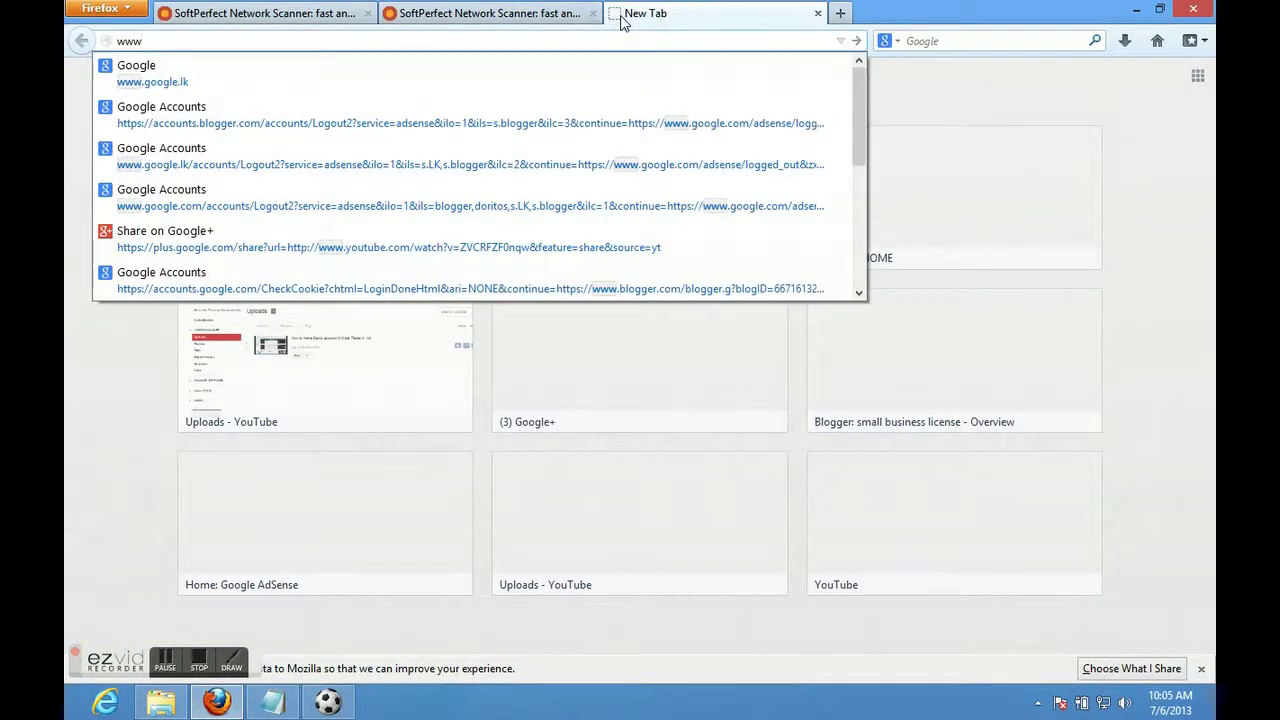
pyautogui.press('Down')
pyautogui.press('Return')
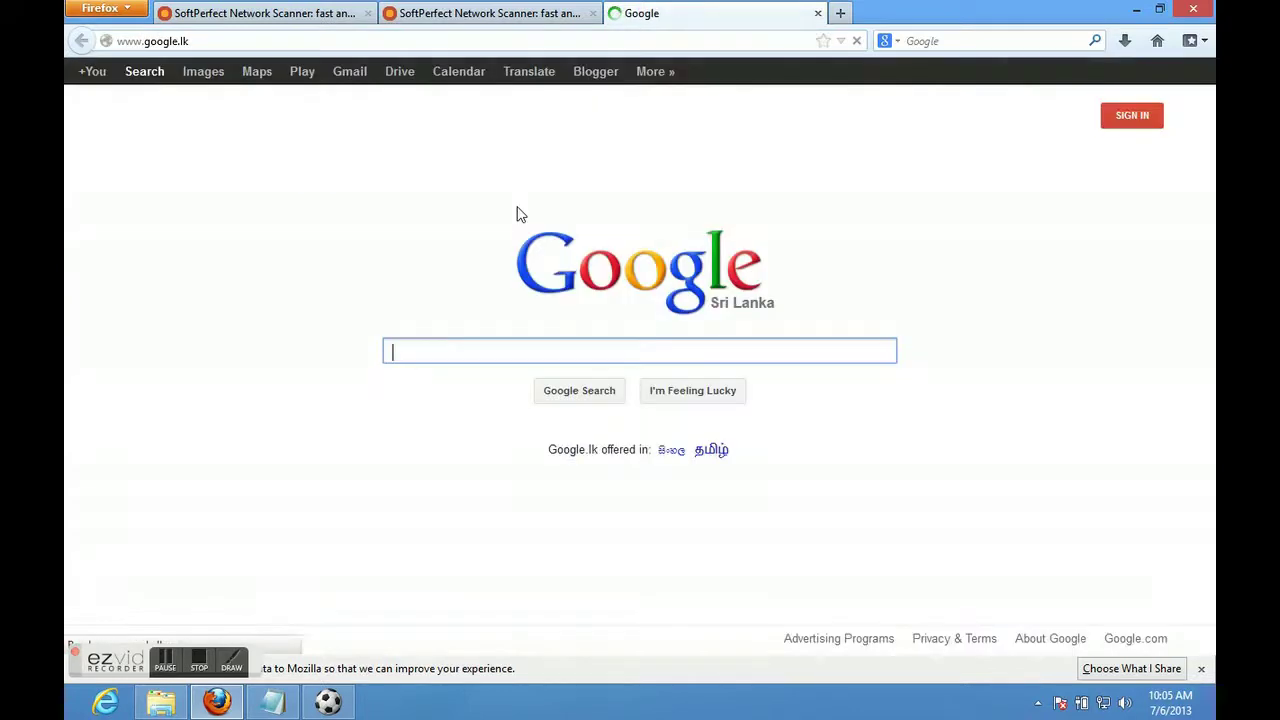
pyautogui.write('what')
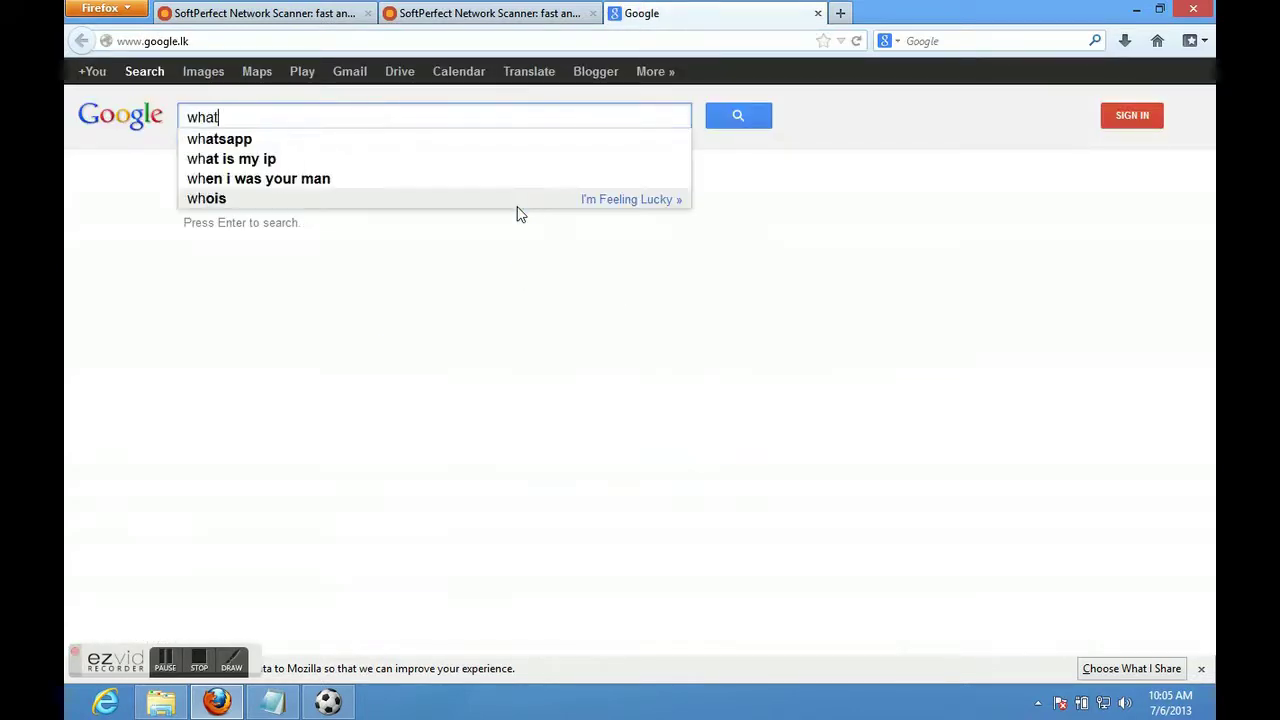
pyautogui.write(' is my ip??')
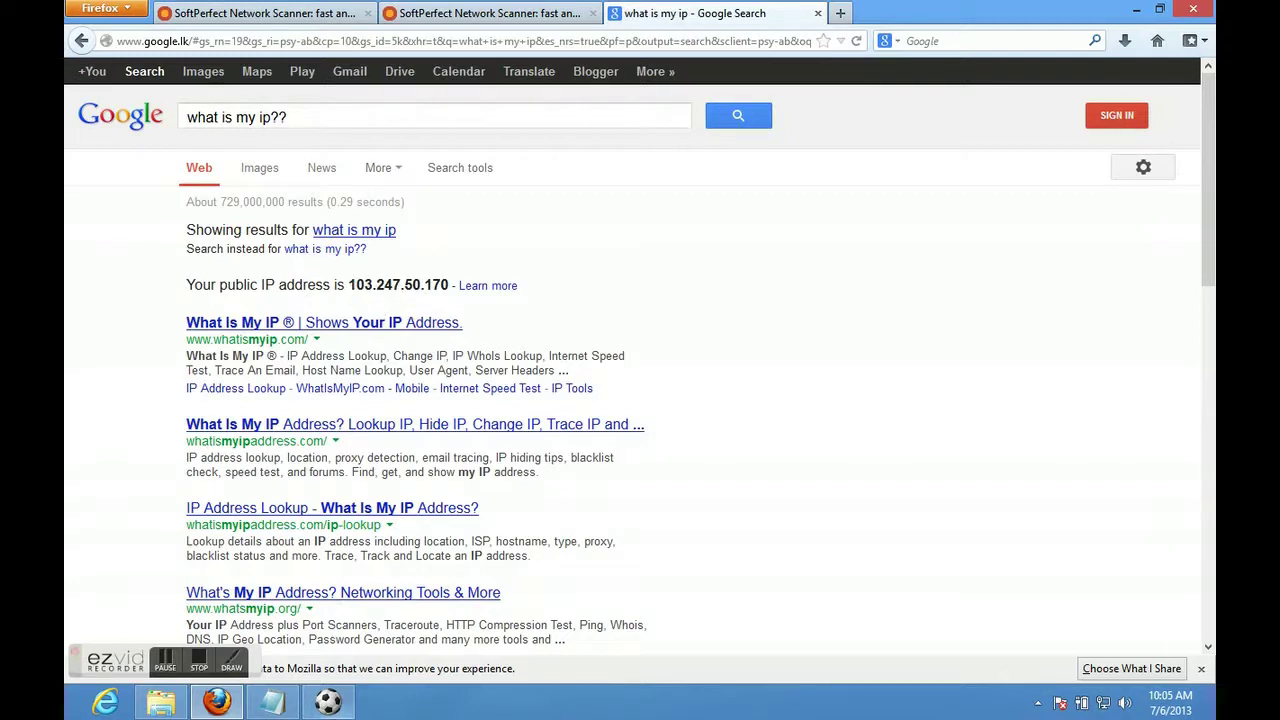
pyautogui.moveTo(328, 702)
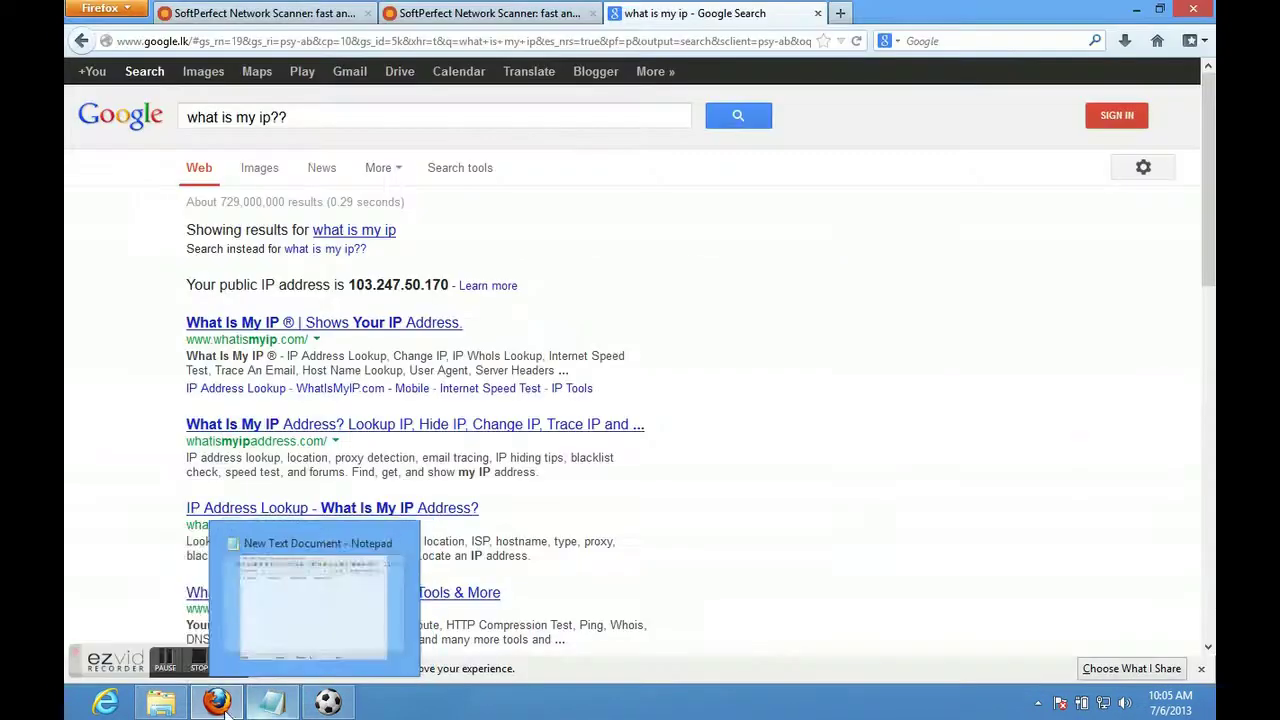
pyautogui.moveTo(226, 706)
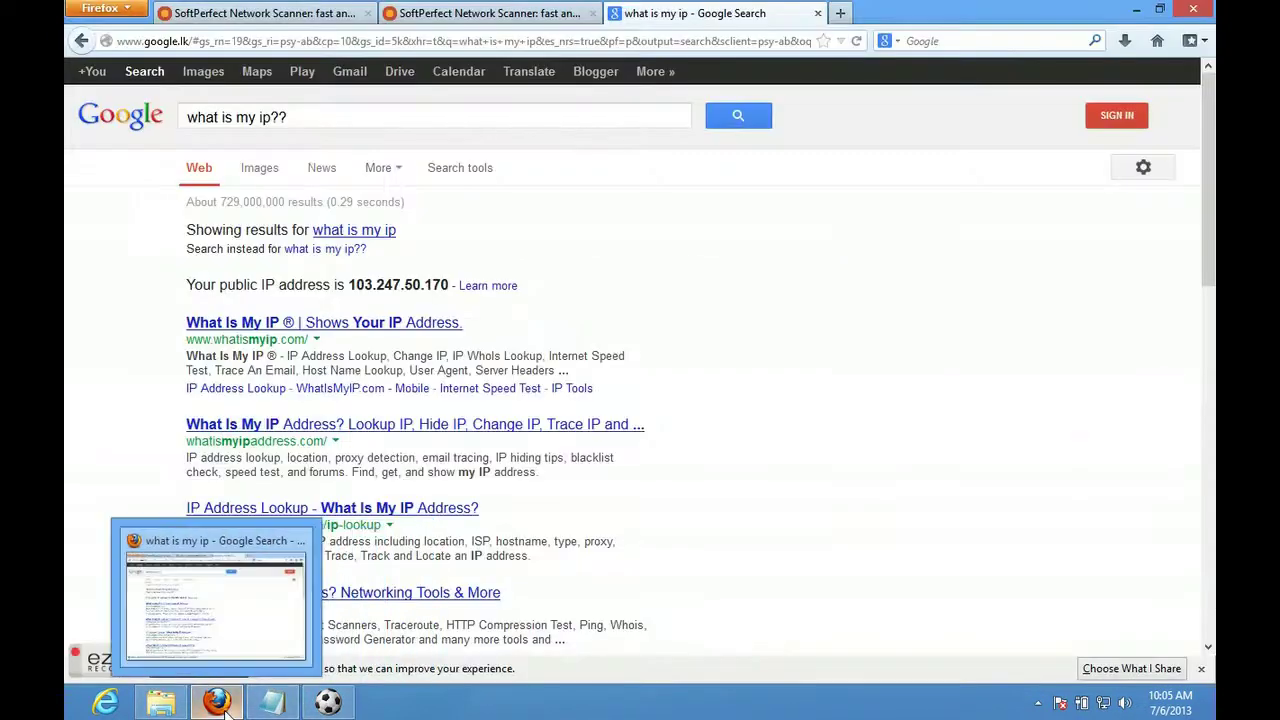
pyautogui.click(328, 702)
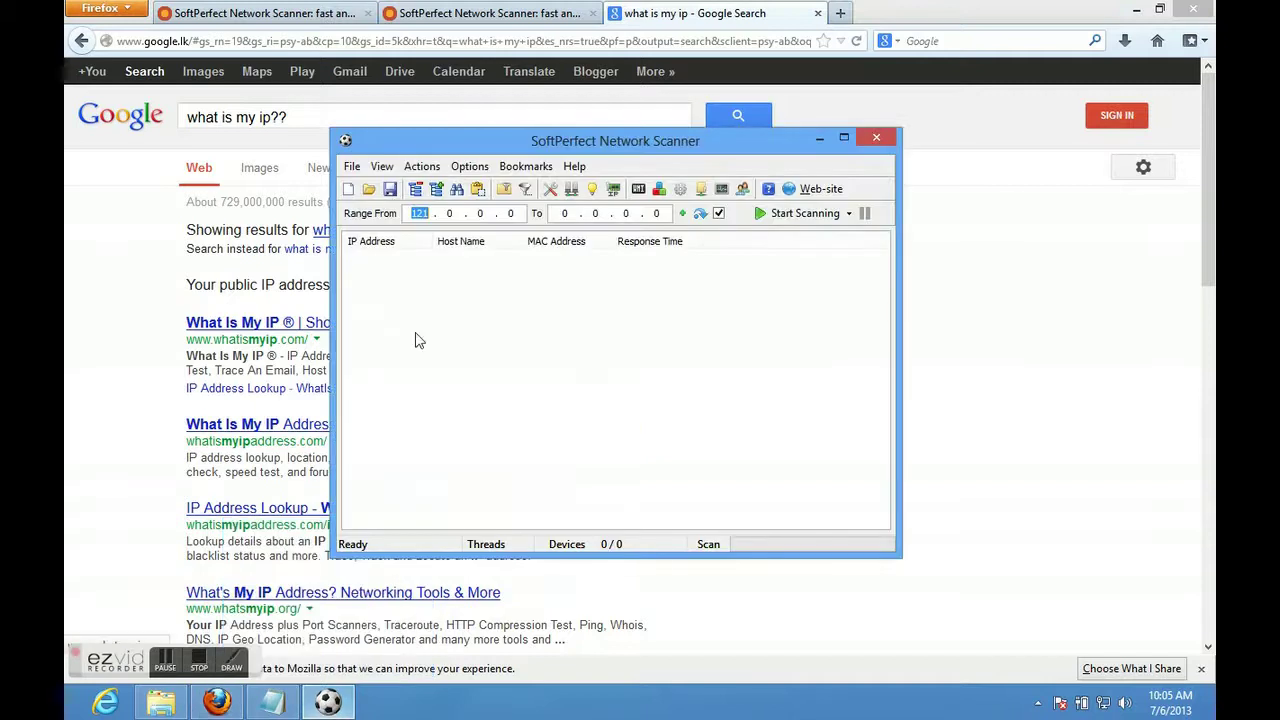
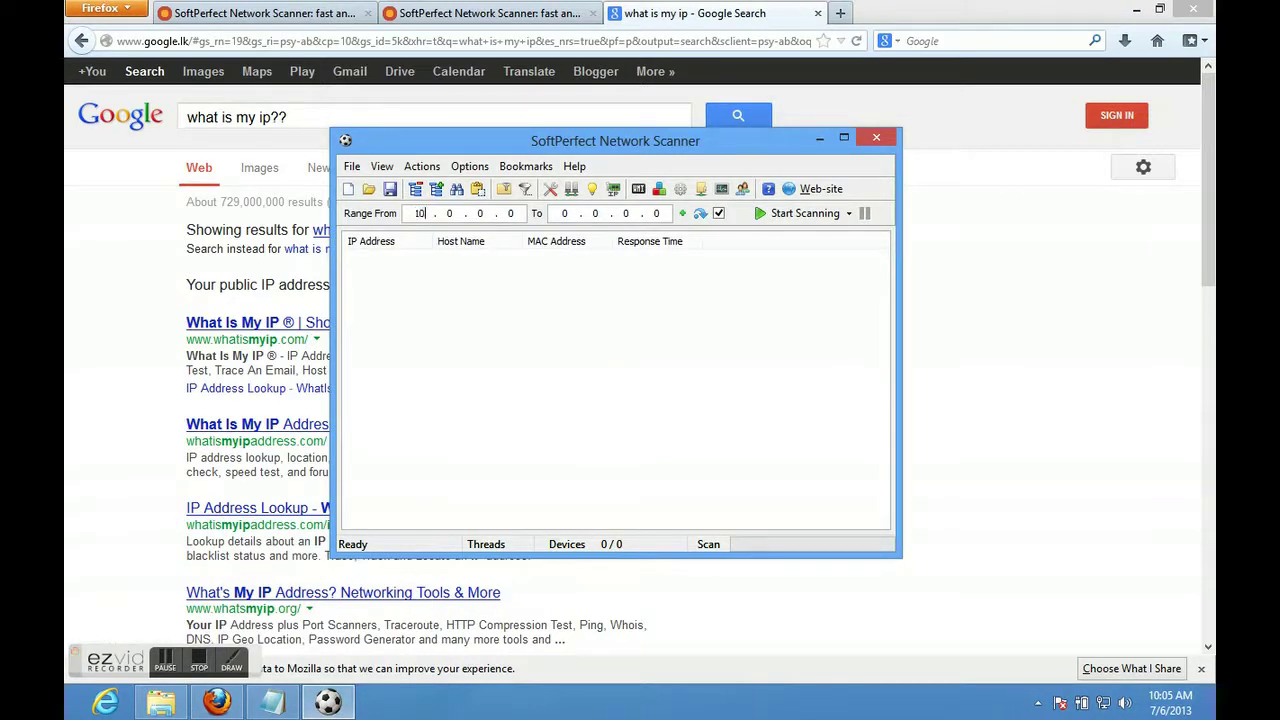
pyautogui.hotkey('shift', 'Tab')
pyautogui.click(658, 213)
pyautogui.click(470, 167)
# Tick Lookup LAN group/domain on the Workstation tab of Program Options, save, and start the scan.
pyautogui.click(484, 195)
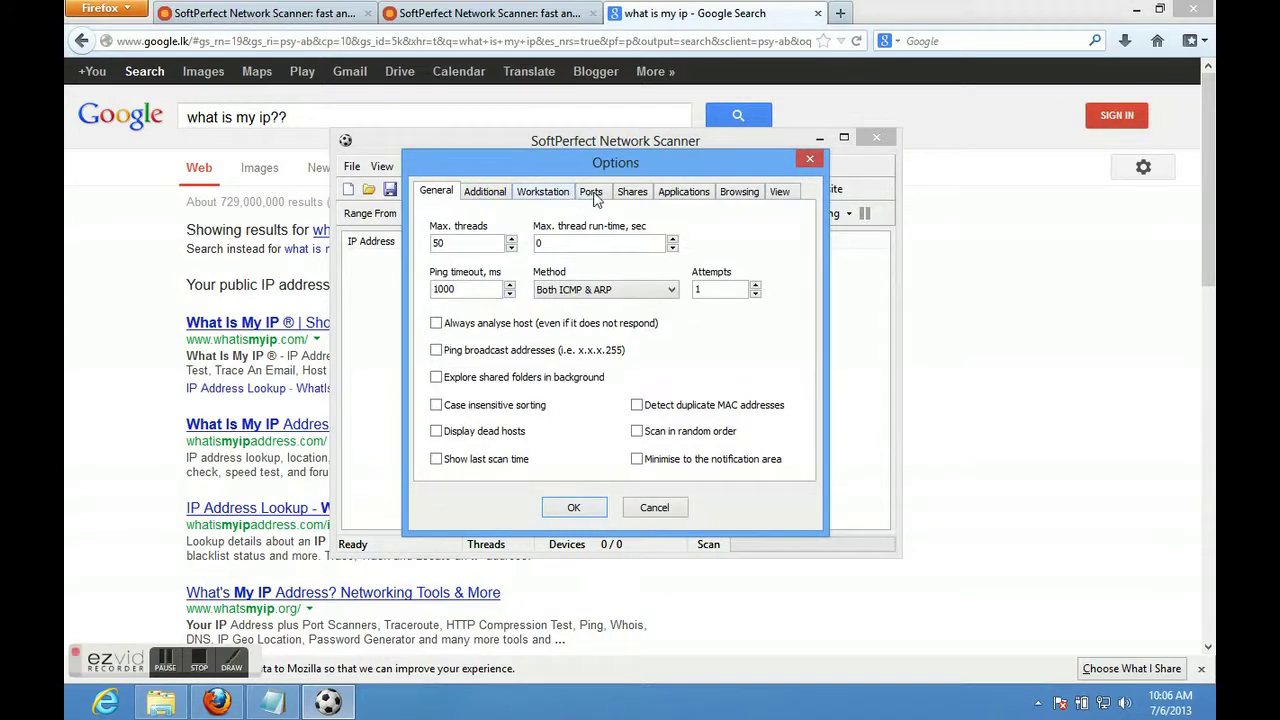
pyautogui.click(636, 193)
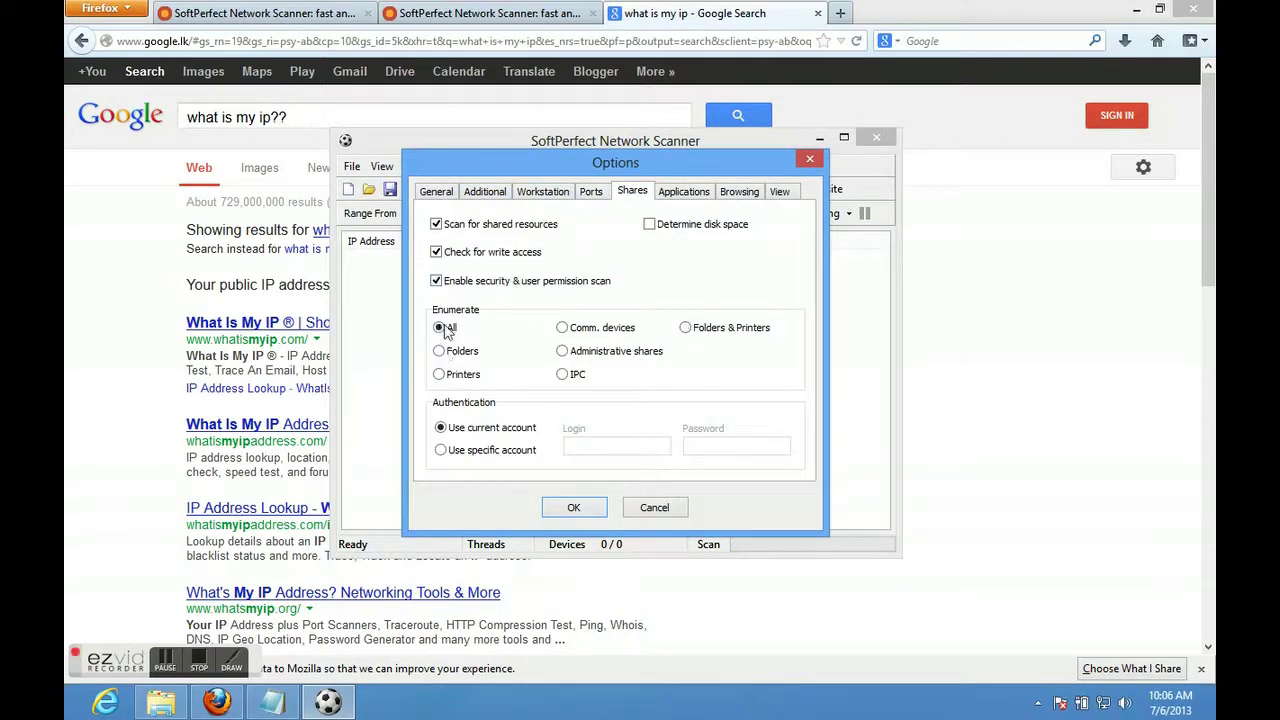
pyautogui.click(589, 194)
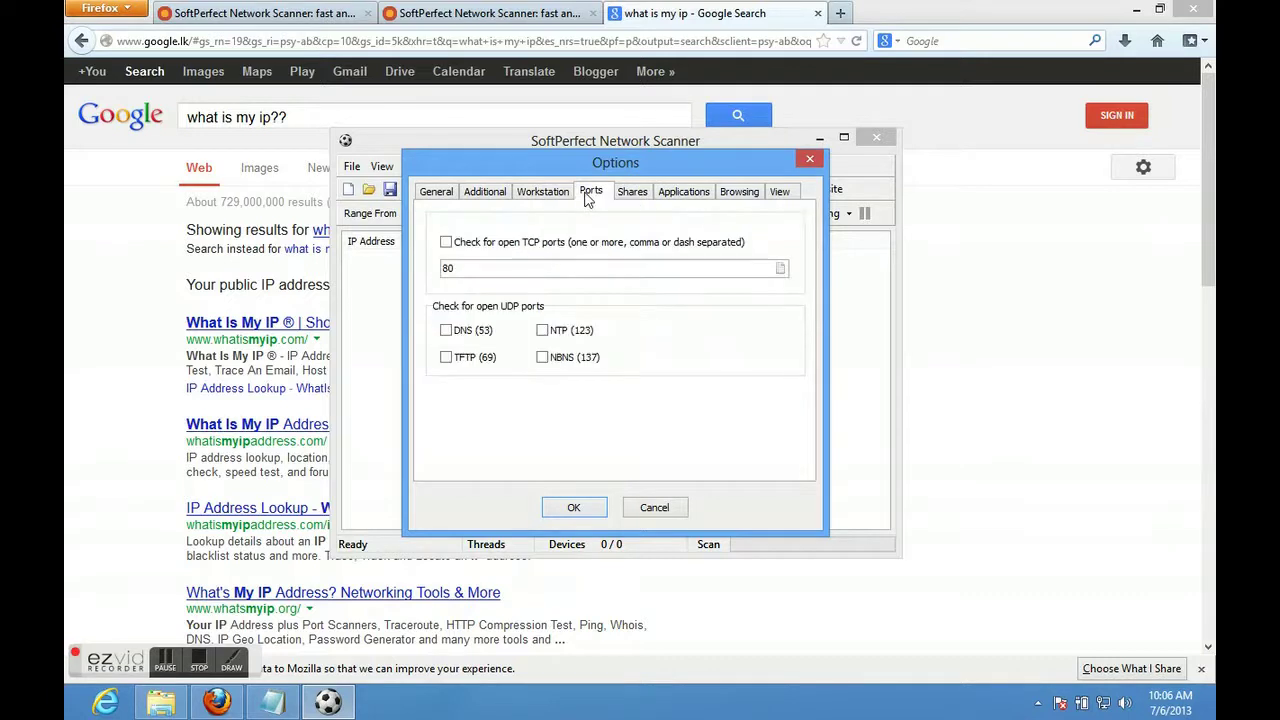
pyautogui.click(547, 196)
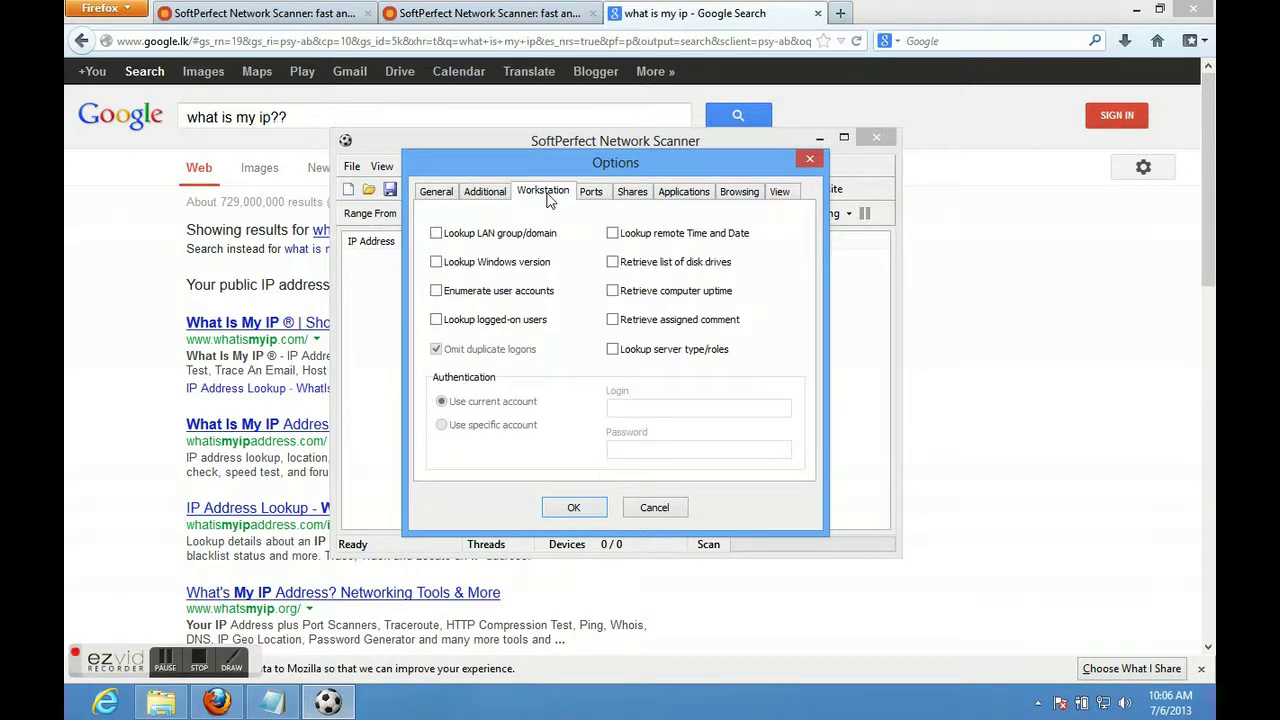
pyautogui.click(480, 234)
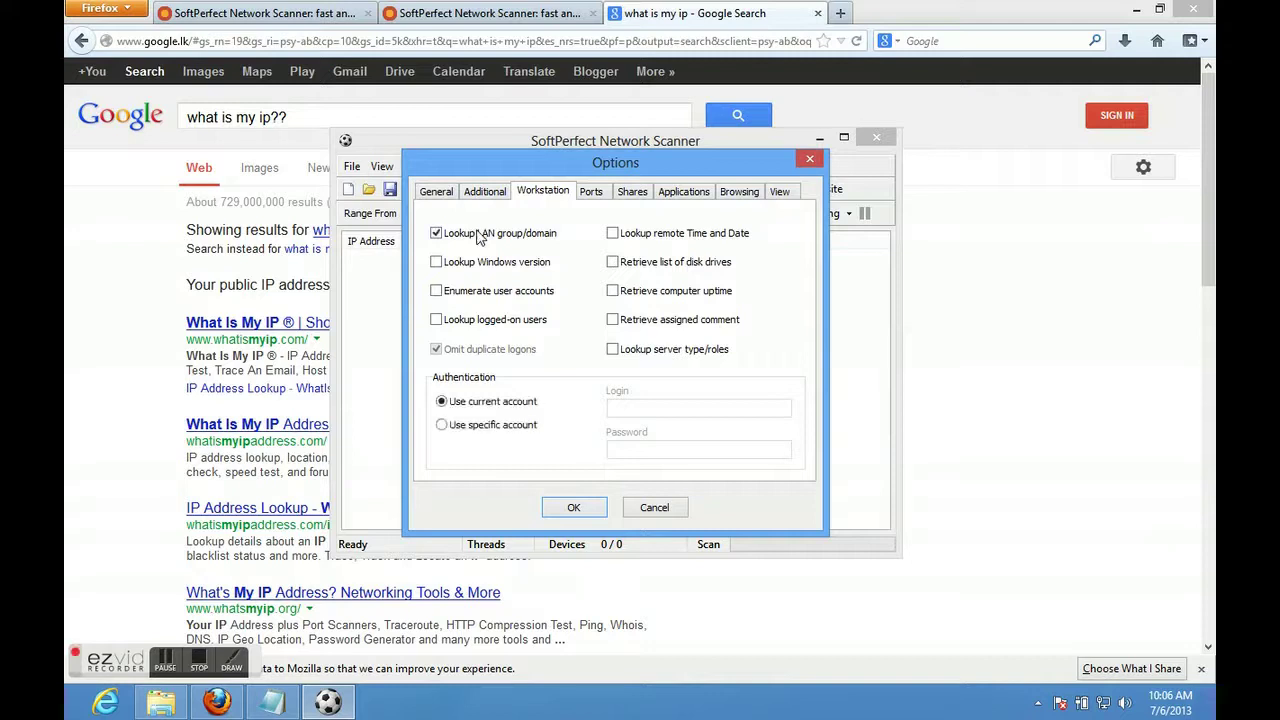
pyautogui.click(476, 195)
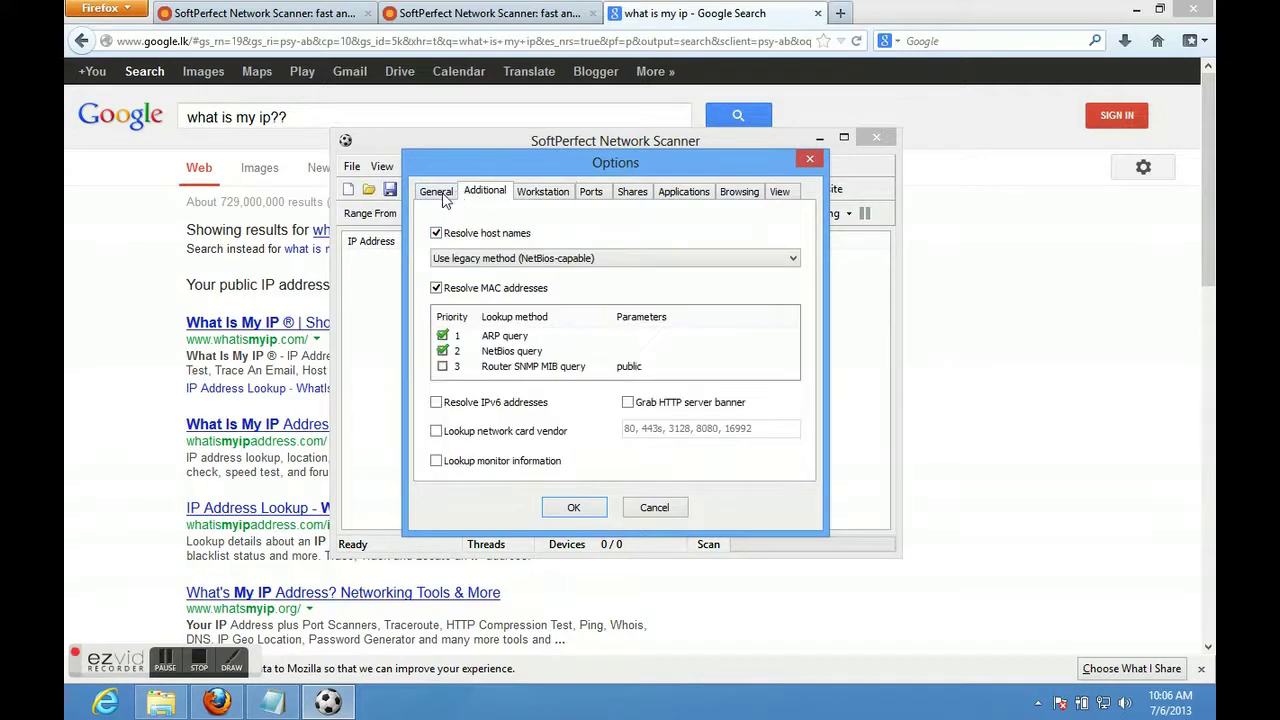
pyautogui.click(450, 200)
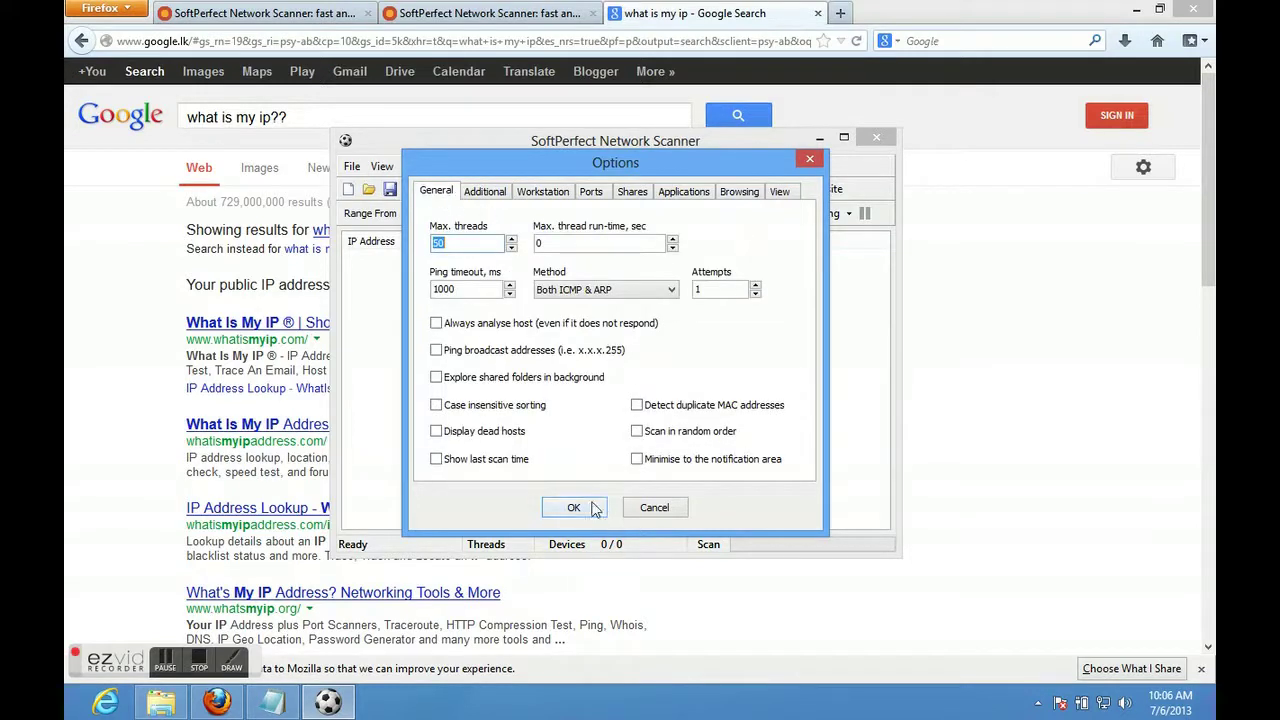
pyautogui.click(573, 508)
pyautogui.click(775, 216)
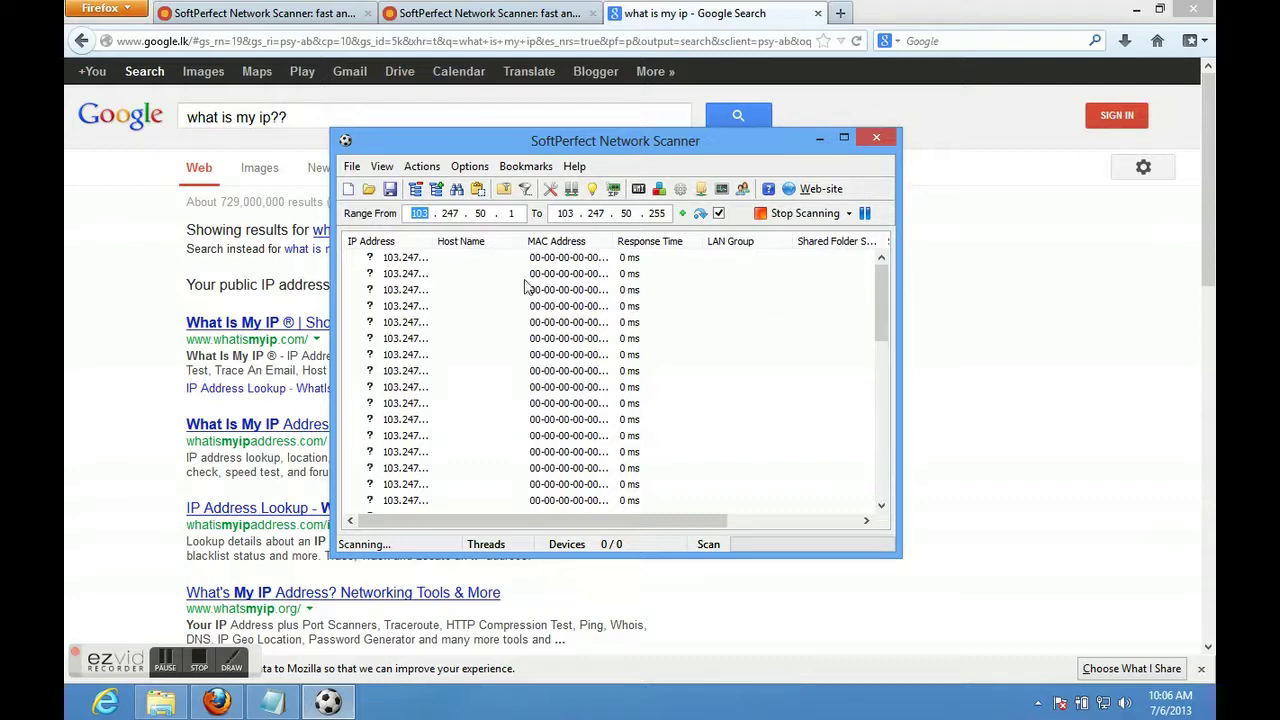
pyautogui.moveTo(434, 243); pyautogui.dragTo(503, 260)
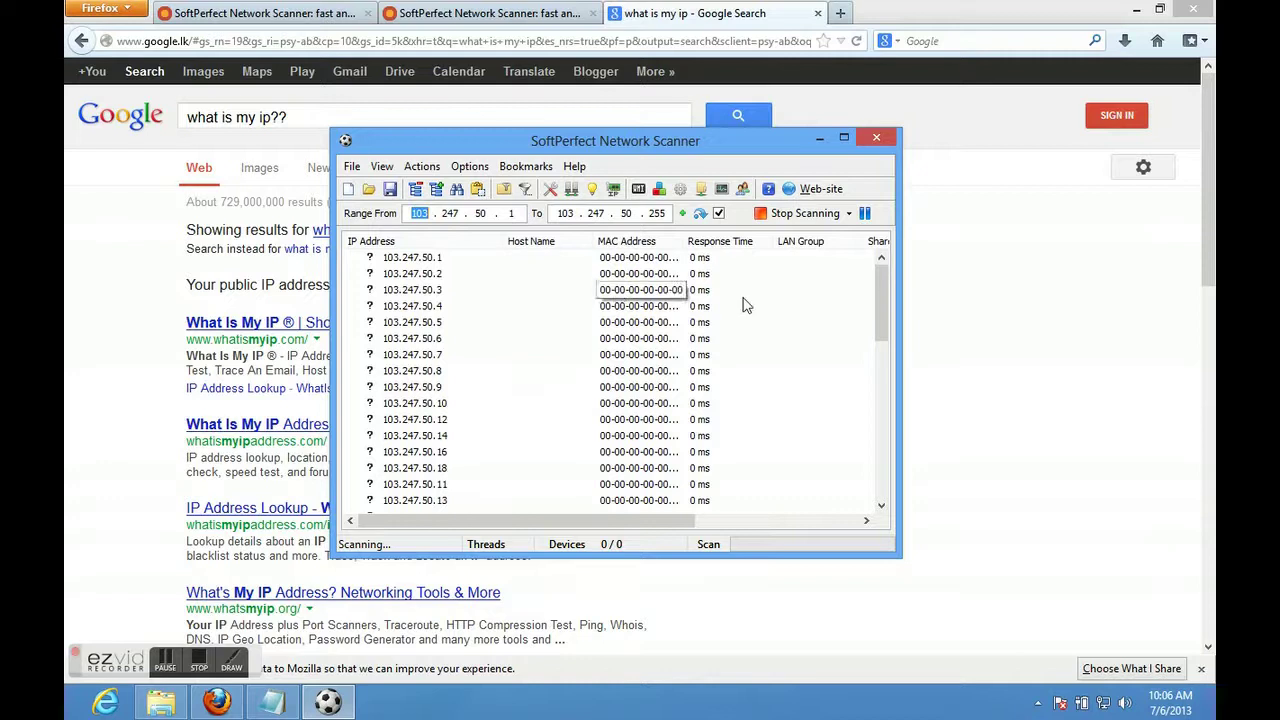
pyautogui.moveTo(884, 305); pyautogui.dragTo(878, 470)
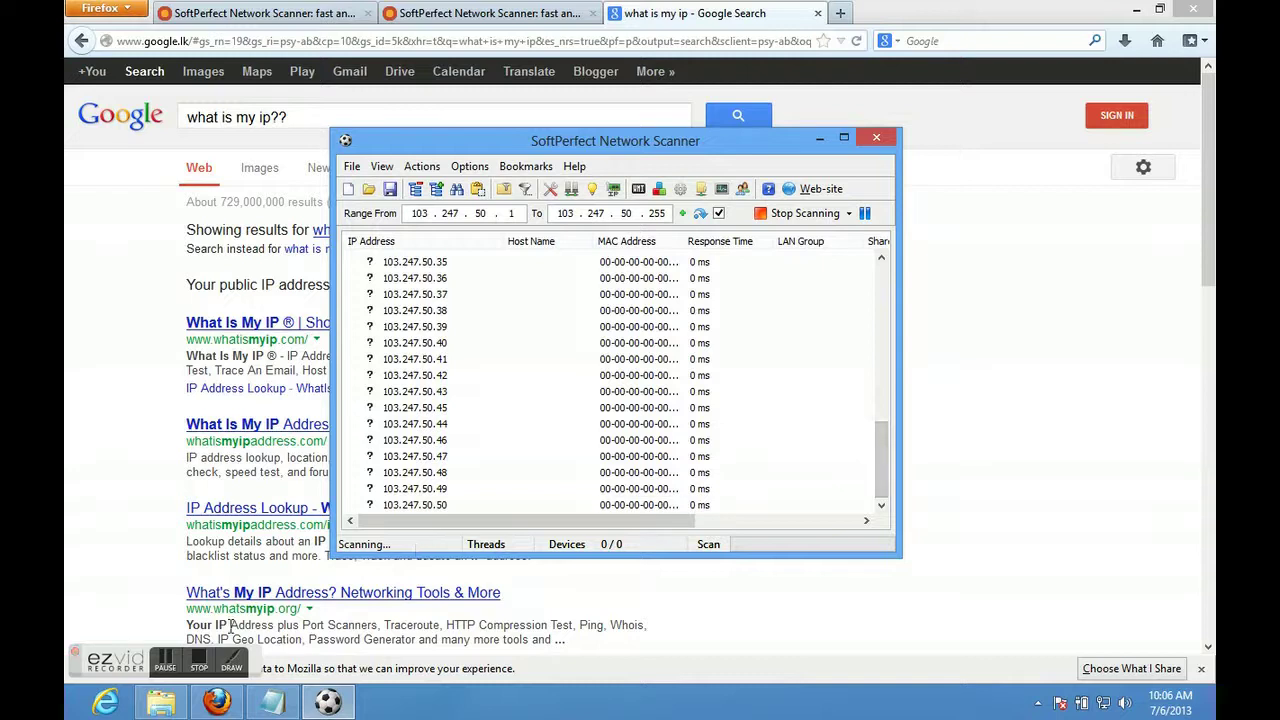
pyautogui.click(169, 669)
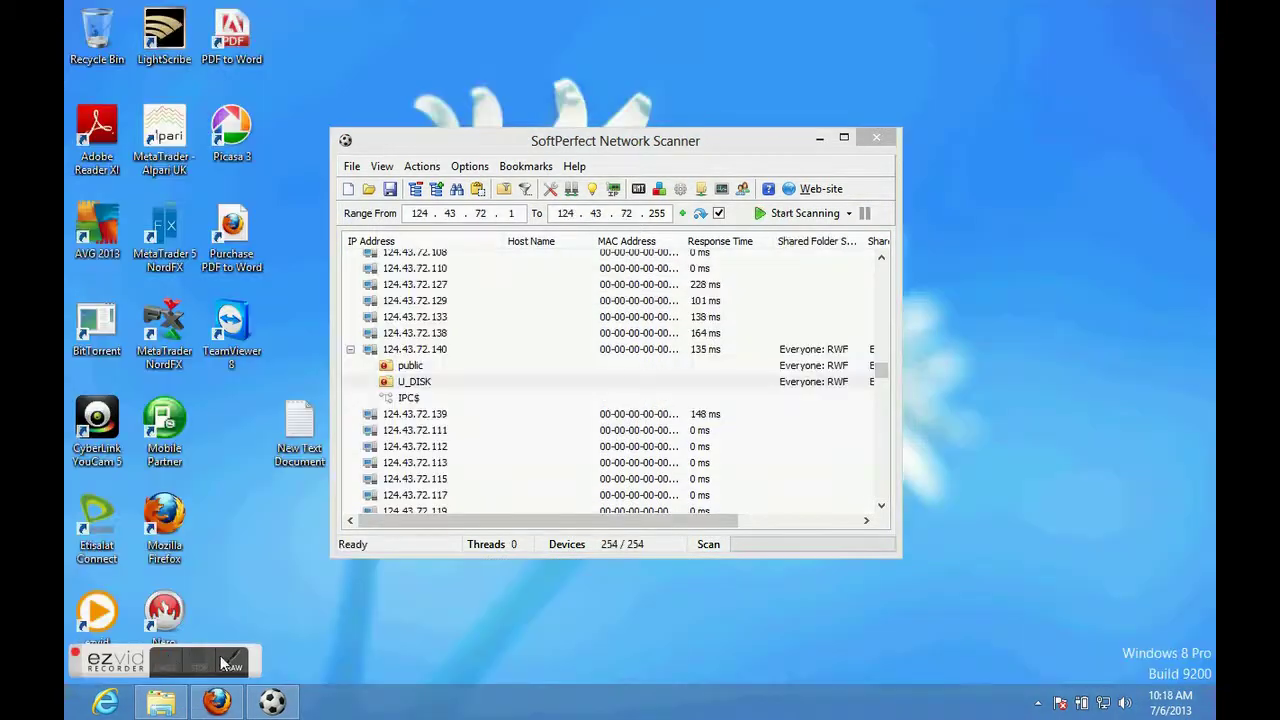
pyautogui.click(226, 664)
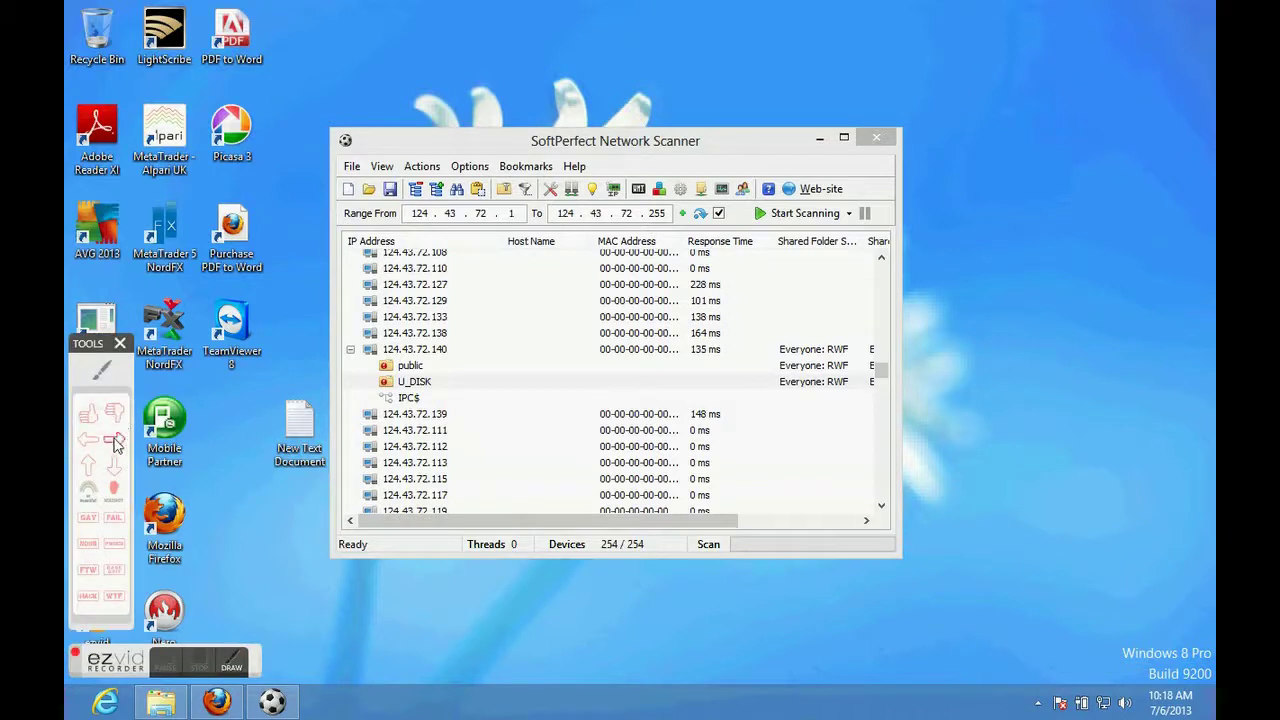
pyautogui.click(115, 443)
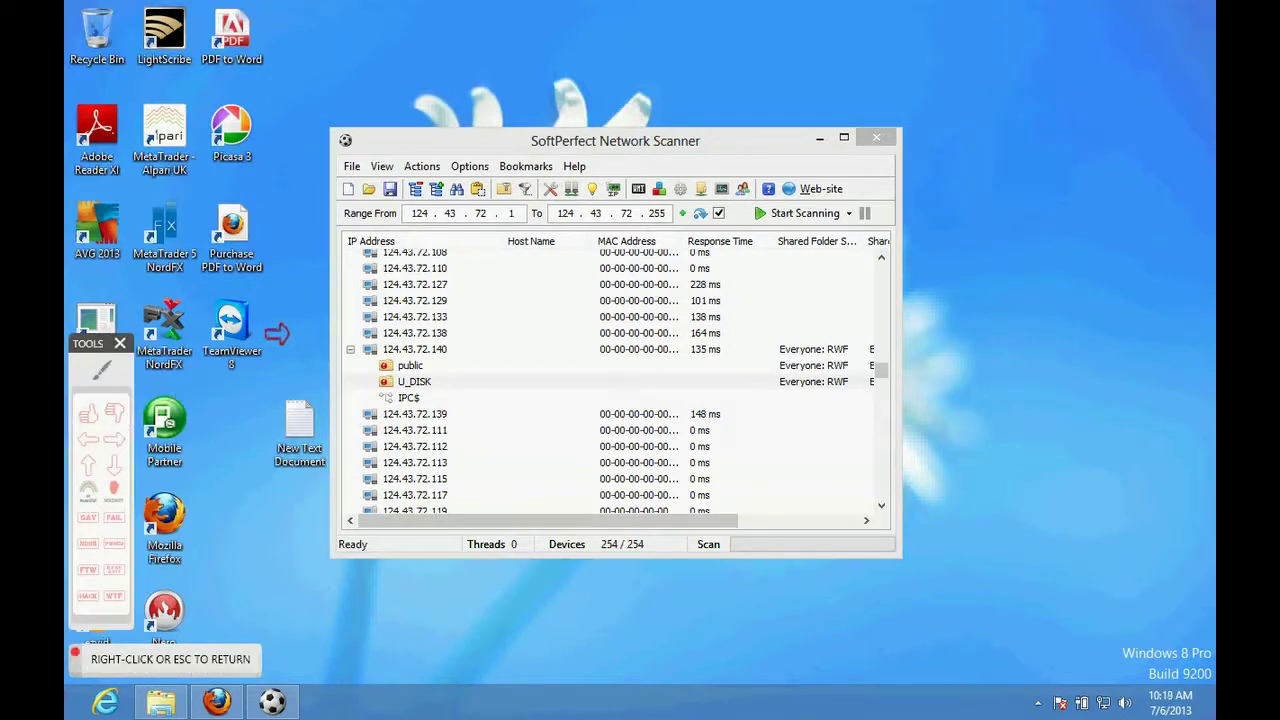
pyautogui.click(310, 349)
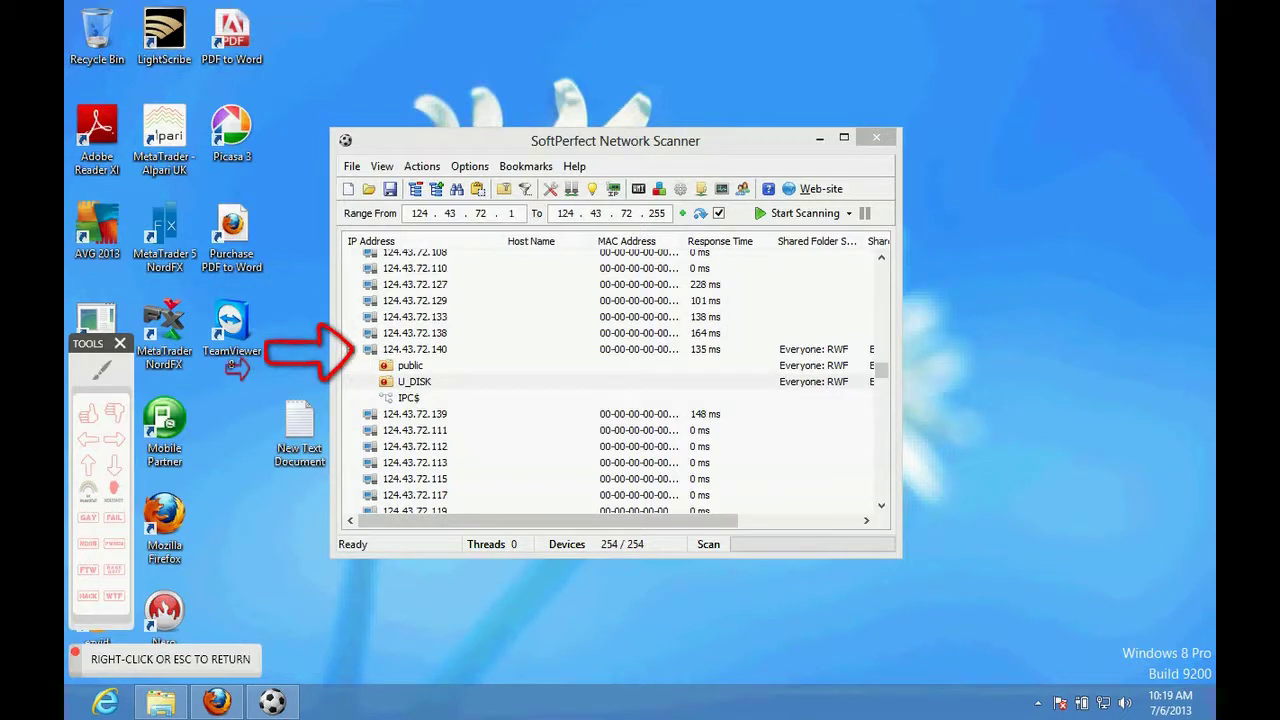
pyautogui.rightClick(242, 378)
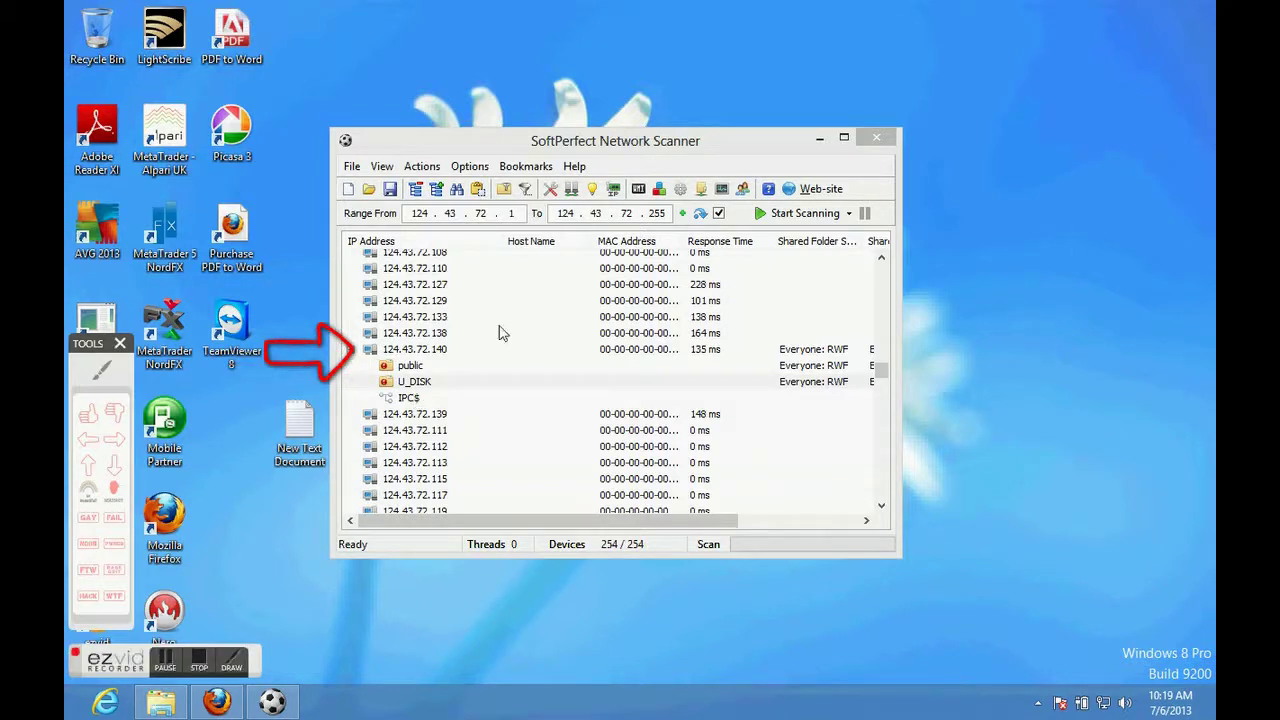
pyautogui.click(408, 368)
pyautogui.doubleClick(408, 368)
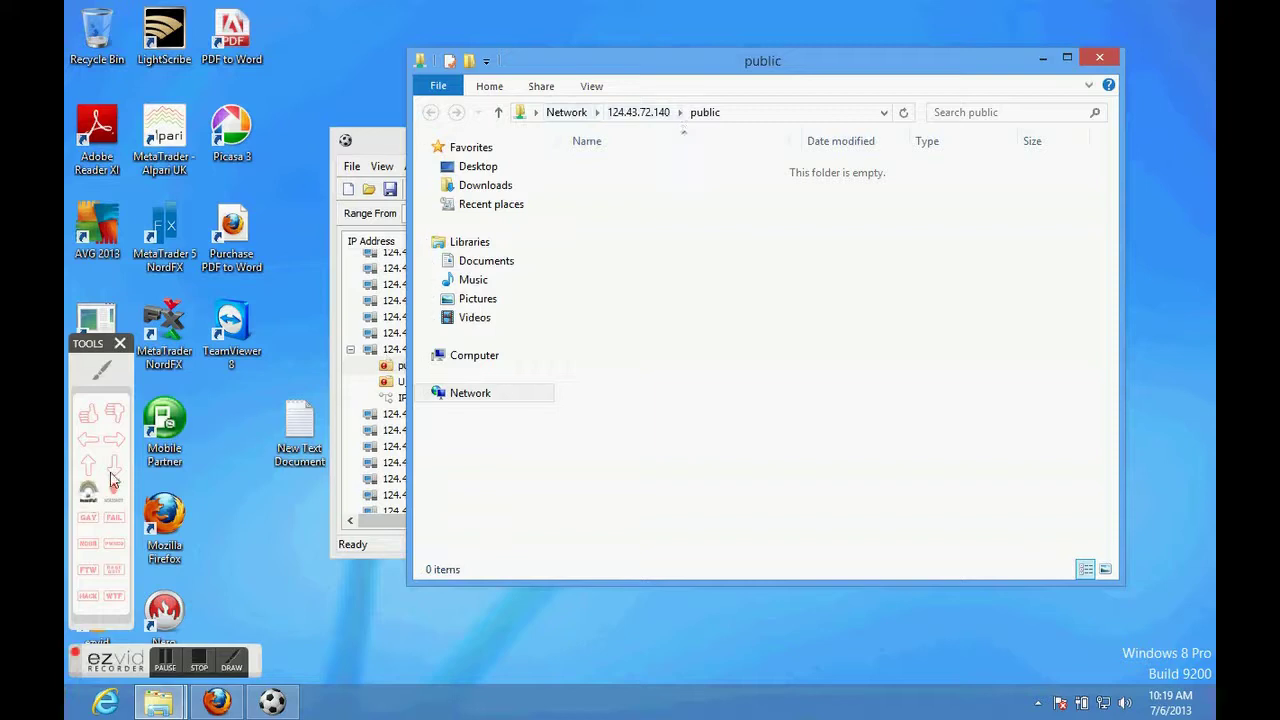
pyautogui.click(231, 661)
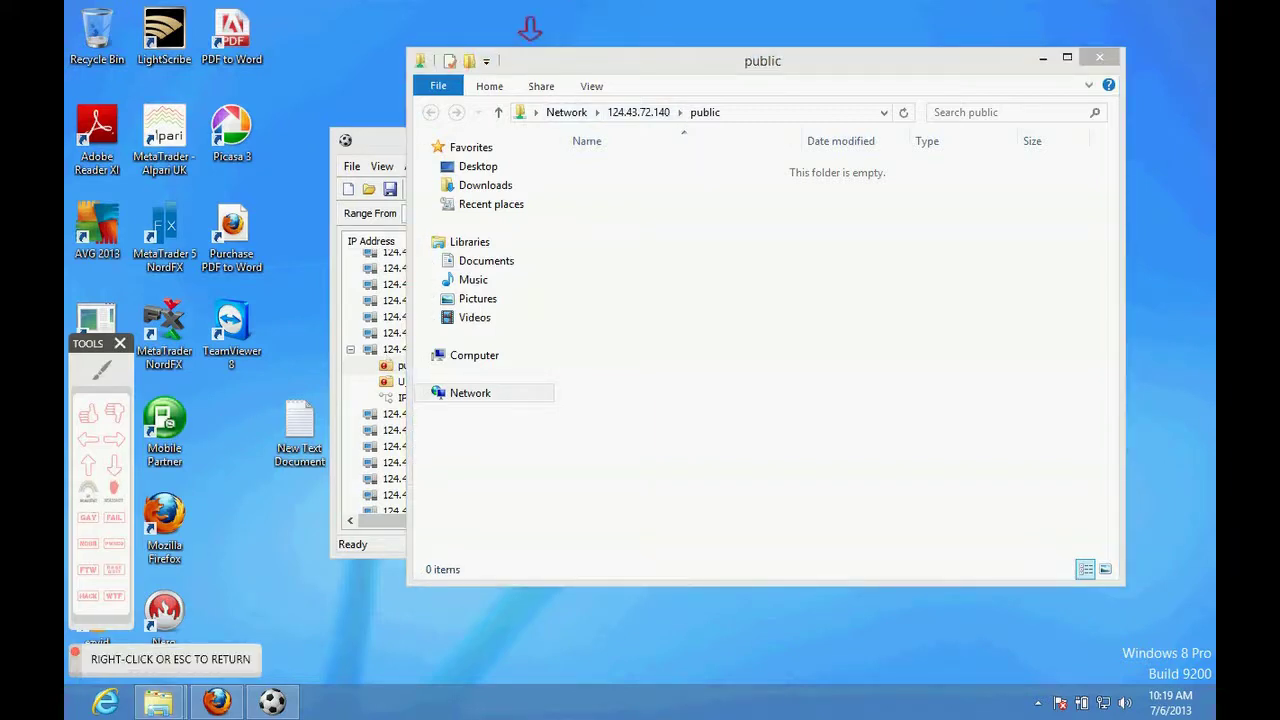
pyautogui.moveTo(534, 23); pyautogui.dragTo(601, 20)
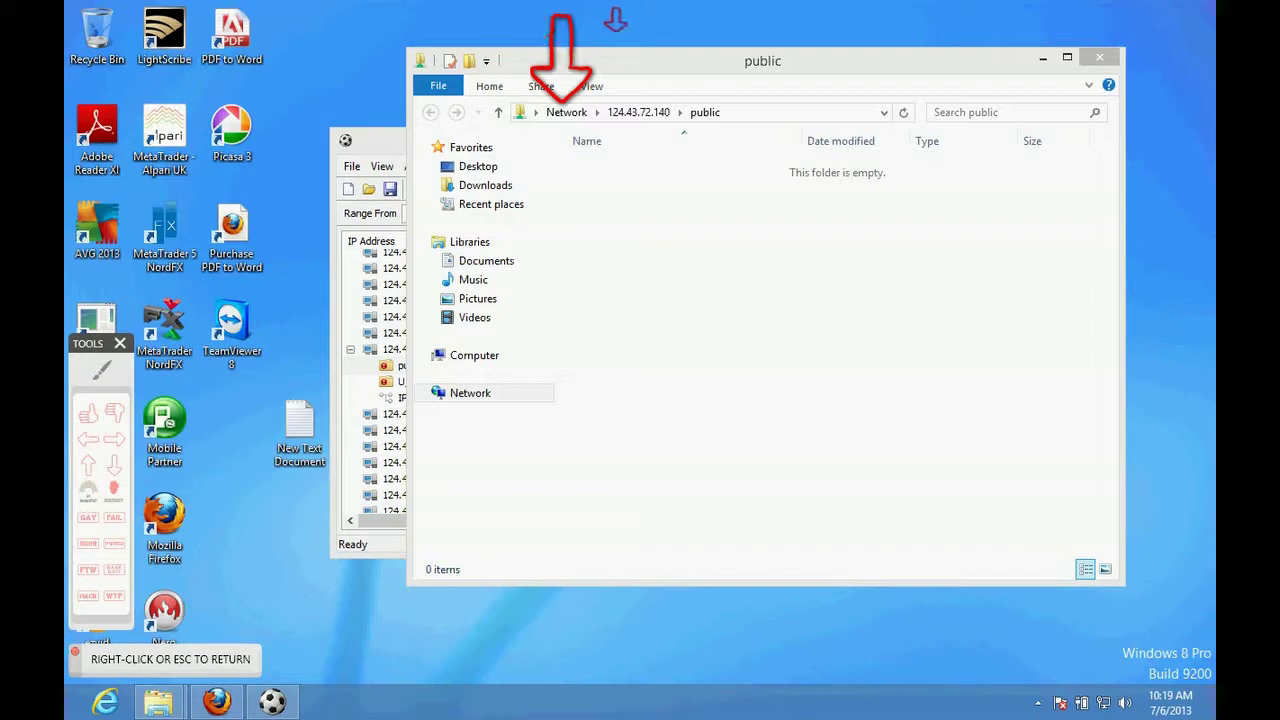
pyautogui.click(610, 20)
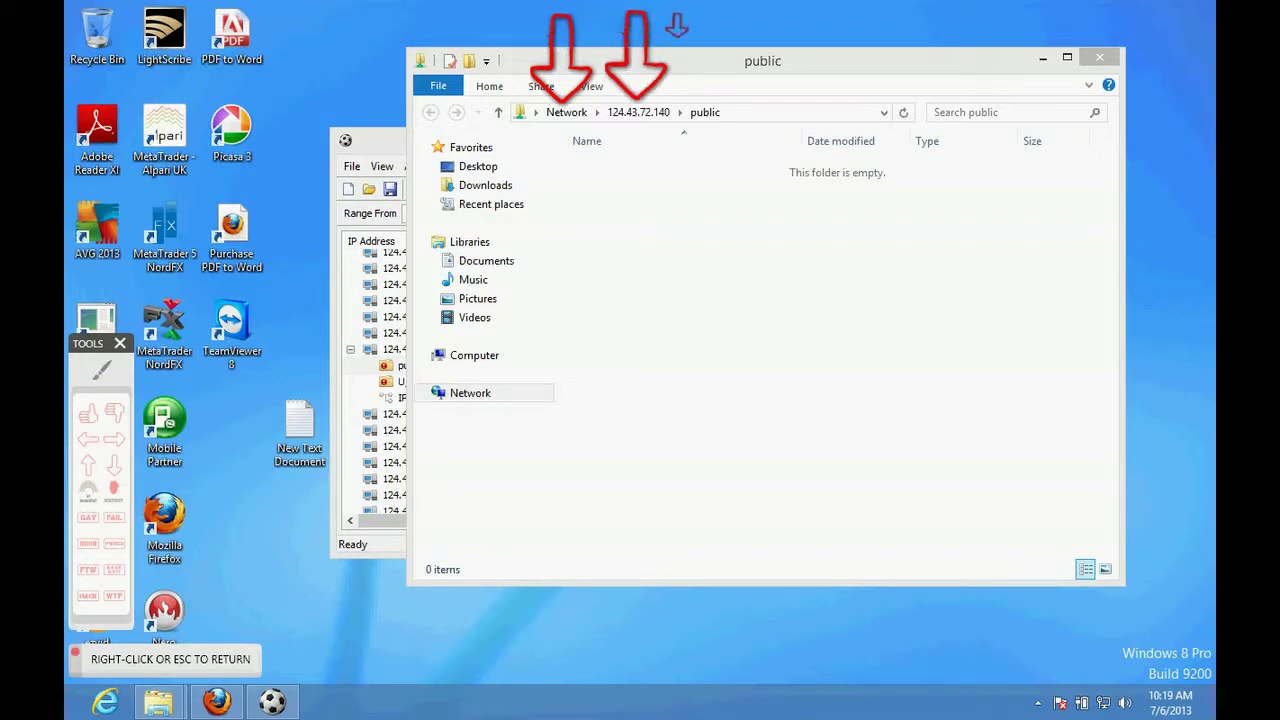
pyautogui.click(670, 22)
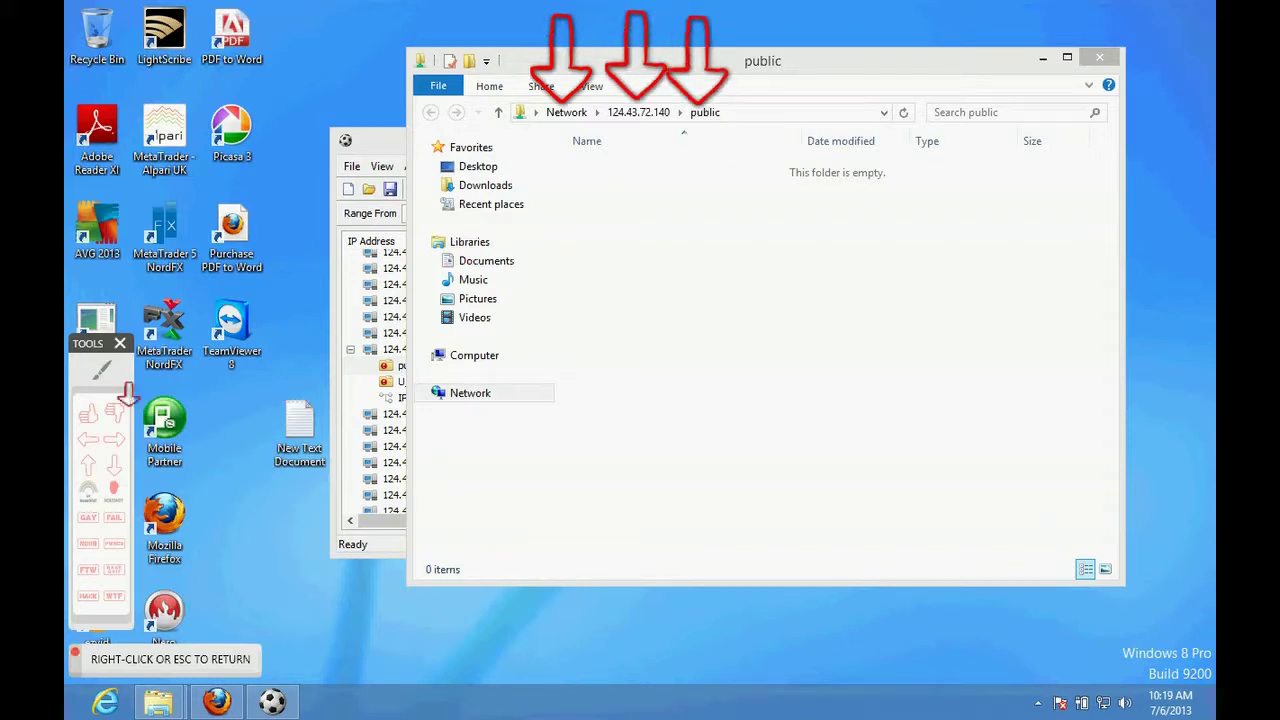
pyautogui.rightClick(166, 394)
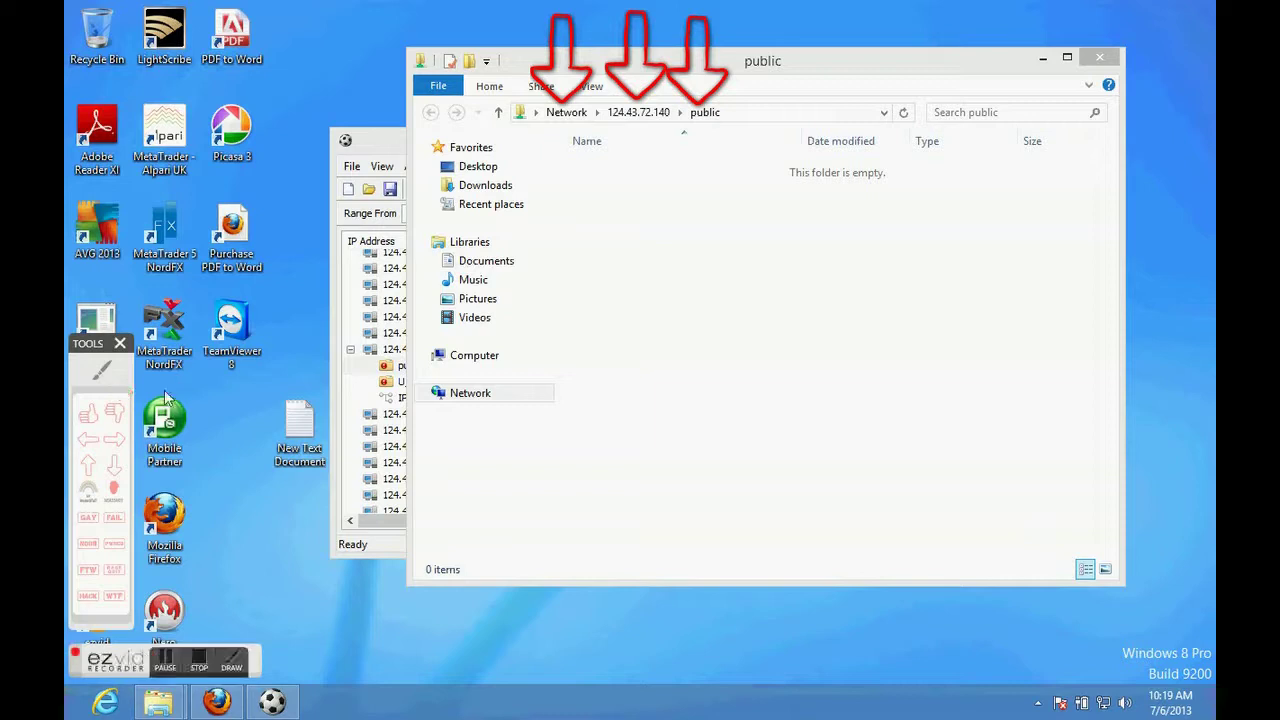
pyautogui.click(114, 439)
pyautogui.click(410, 393)
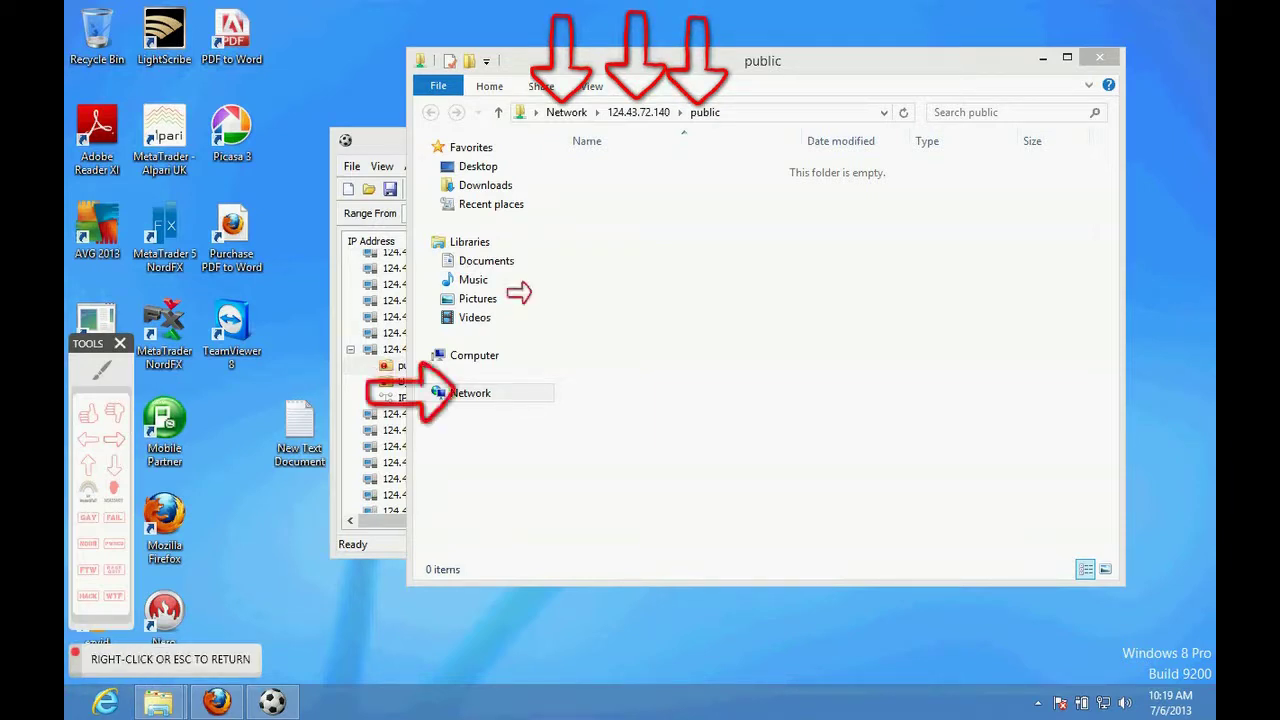
pyautogui.click(518, 292)
pyautogui.rightClick(478, 416)
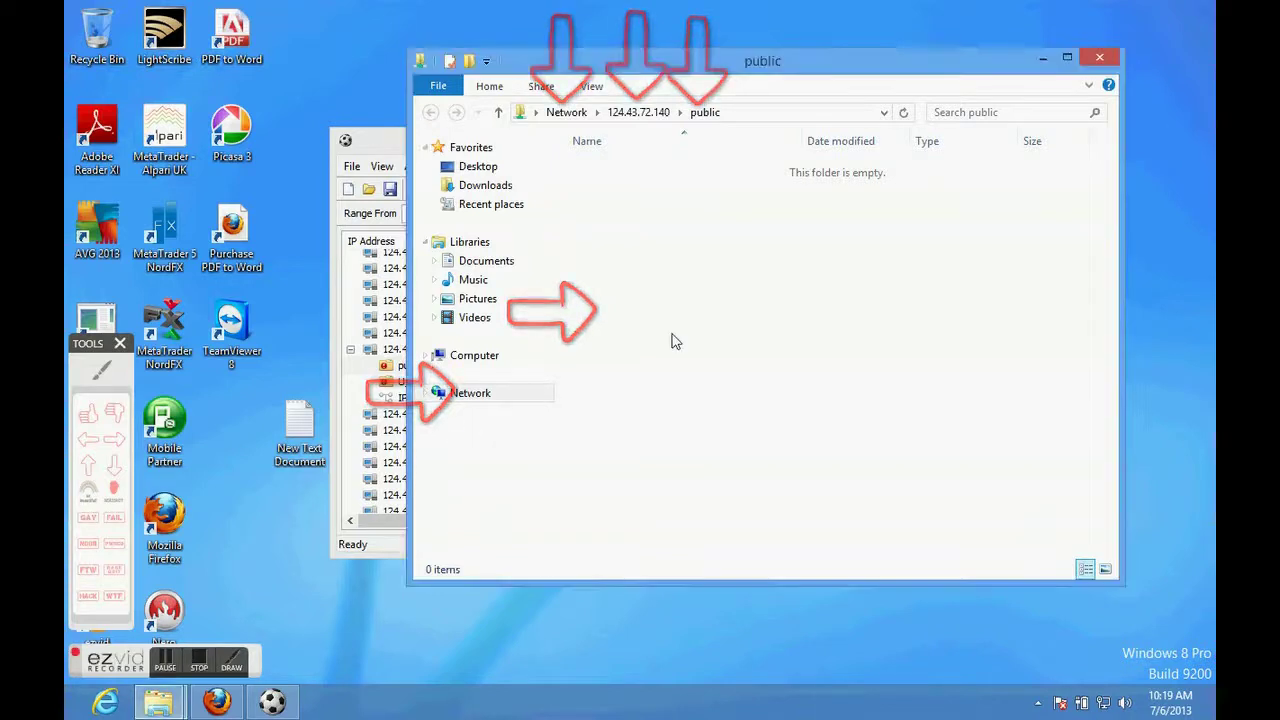
# Create a 'New folder' in the empty public share, open it, then close the window.
pyautogui.rightClick(688, 186)
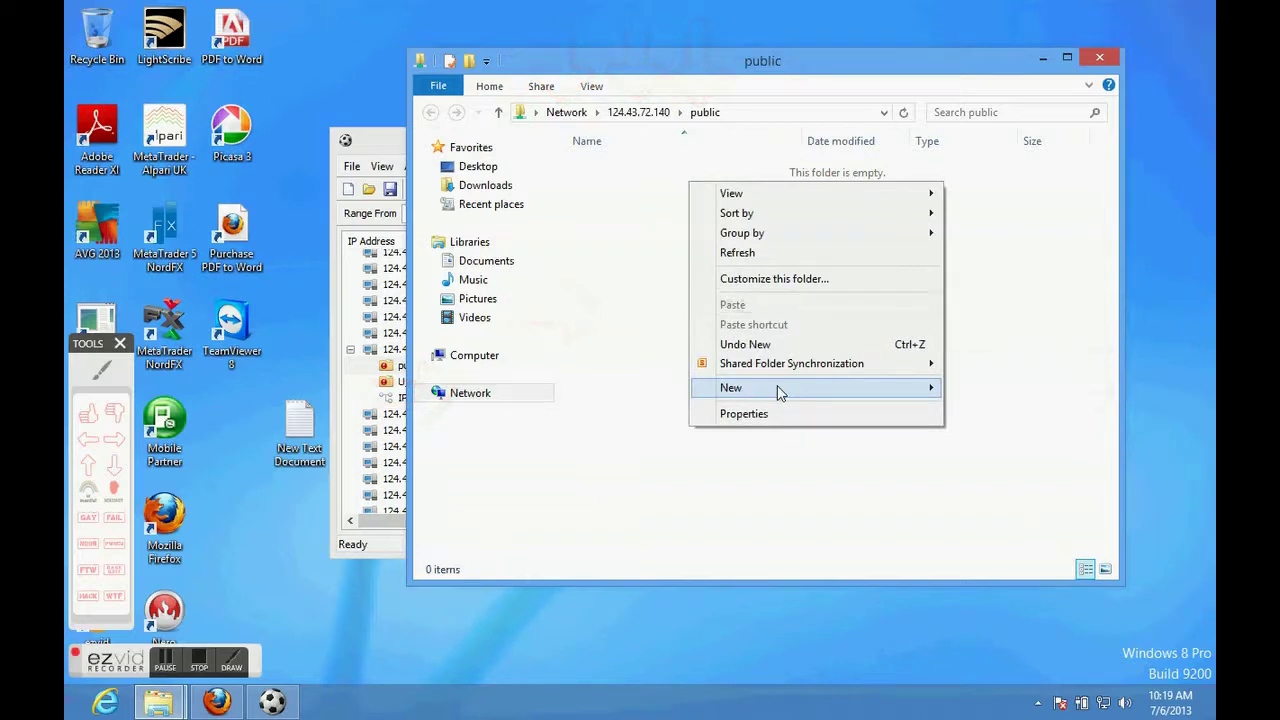
pyautogui.moveTo(780, 392)
pyautogui.press('Right')
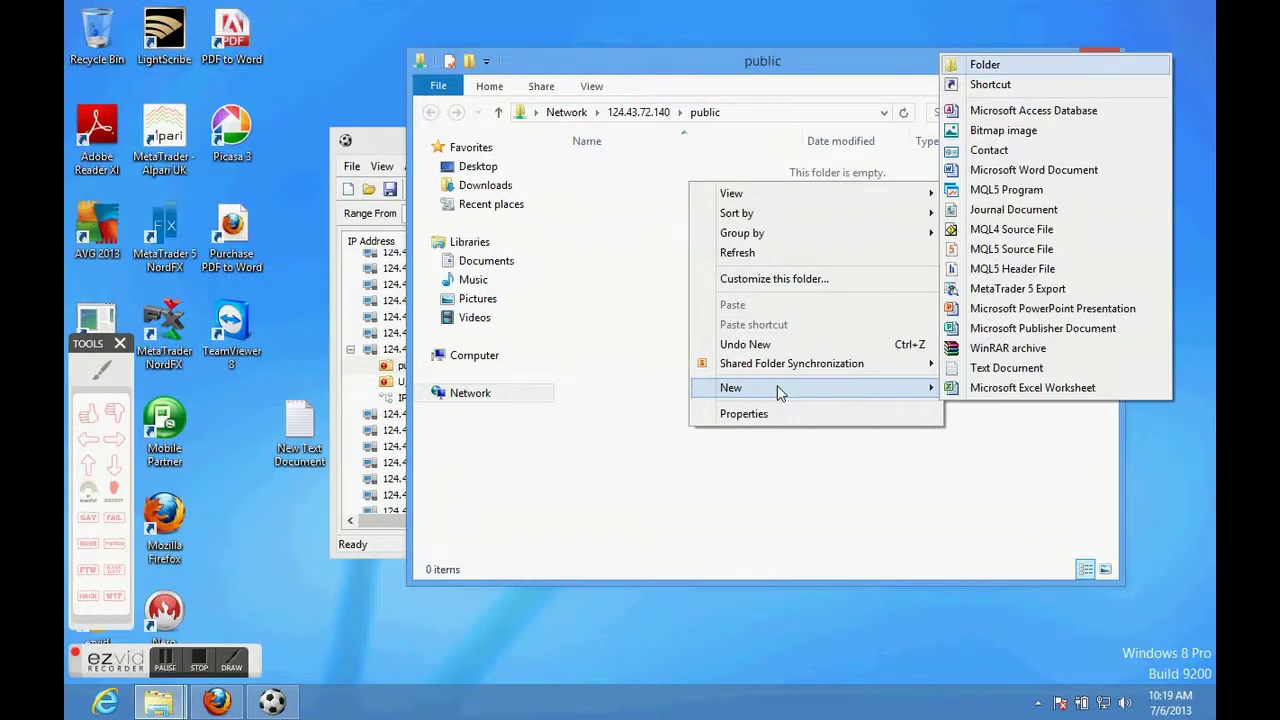
pyautogui.press('Return')
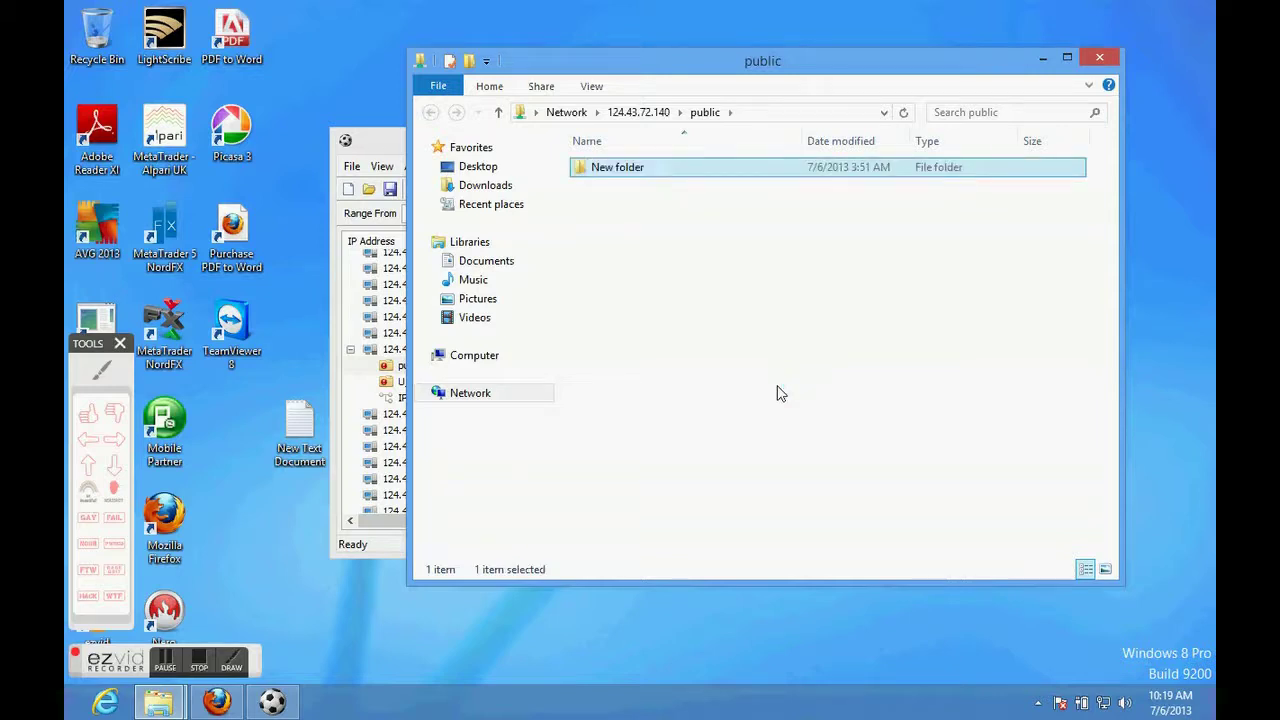
pyautogui.press('Return')
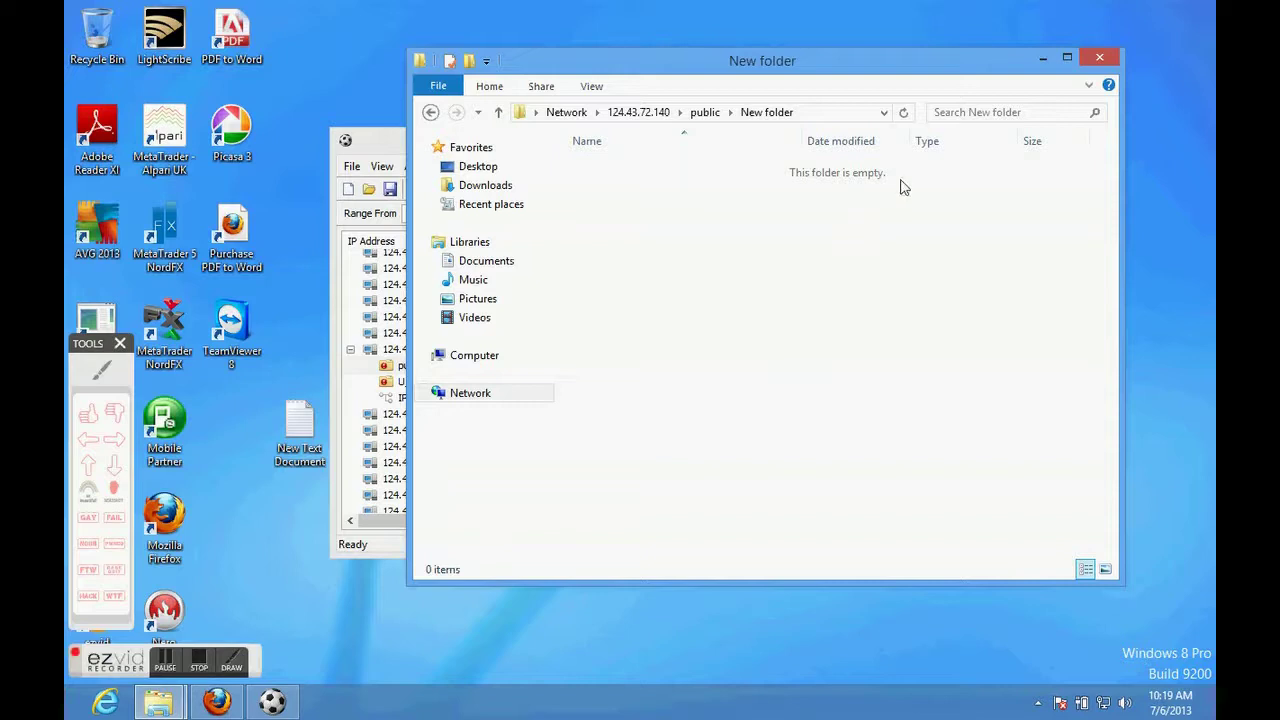
pyautogui.click(1092, 56)
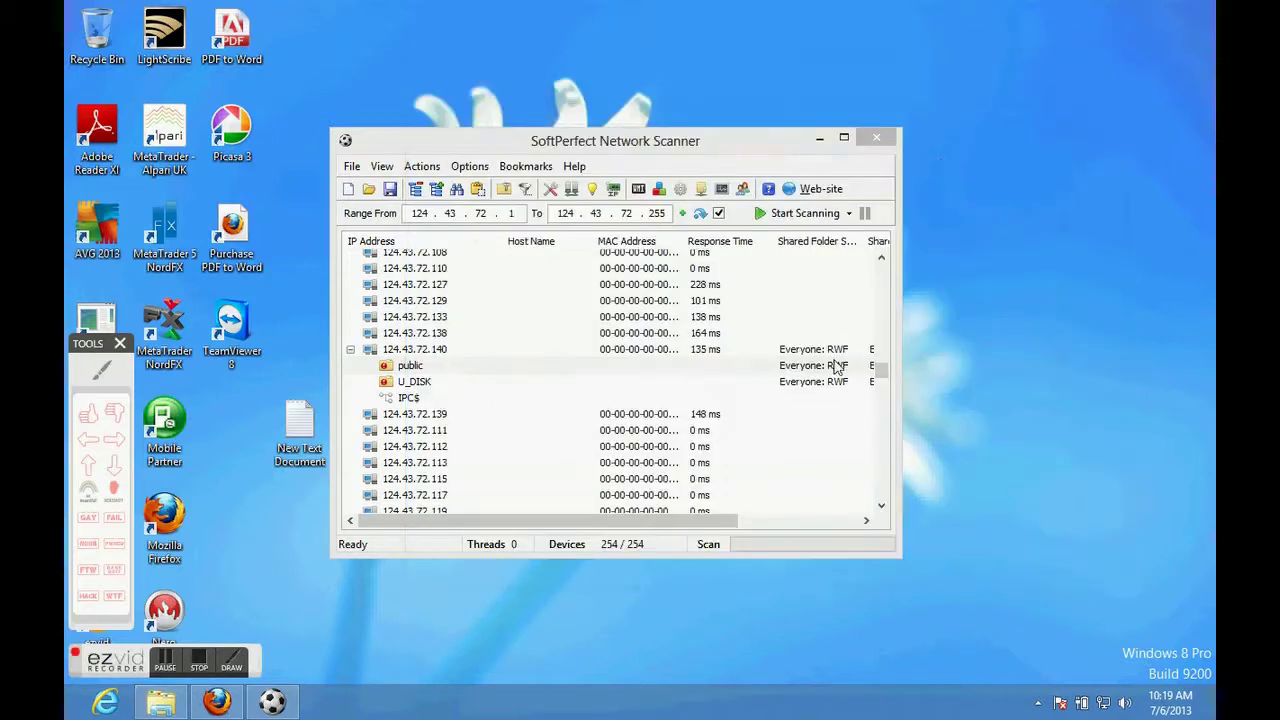
pyautogui.moveTo(880, 366); pyautogui.dragTo(882, 422)
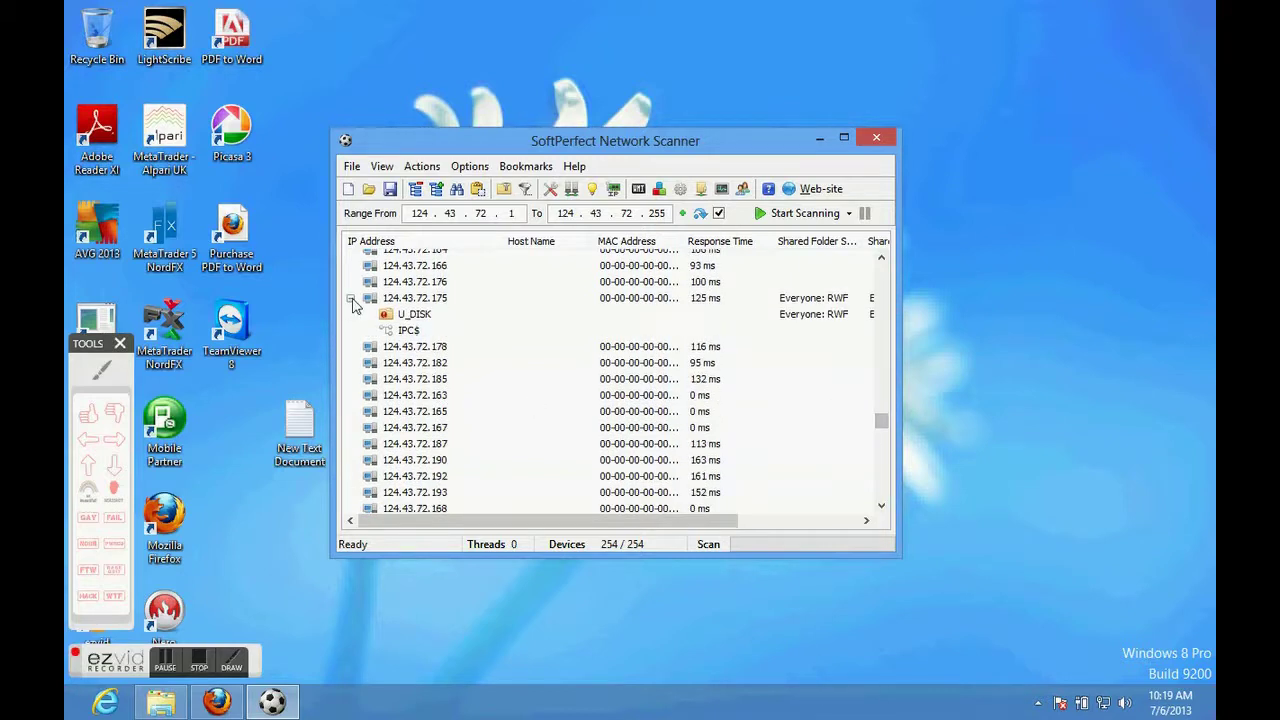
pyautogui.doubleClick(407, 330)
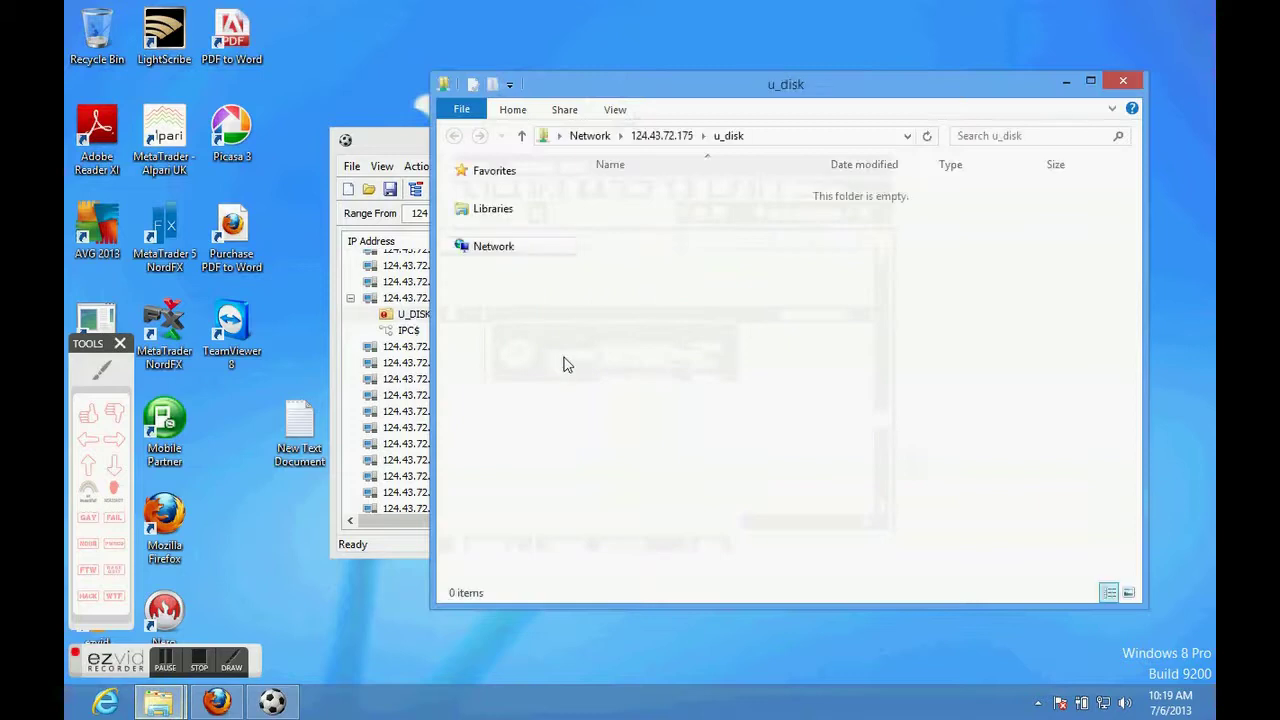
pyautogui.click(677, 198)
pyautogui.click(677, 192)
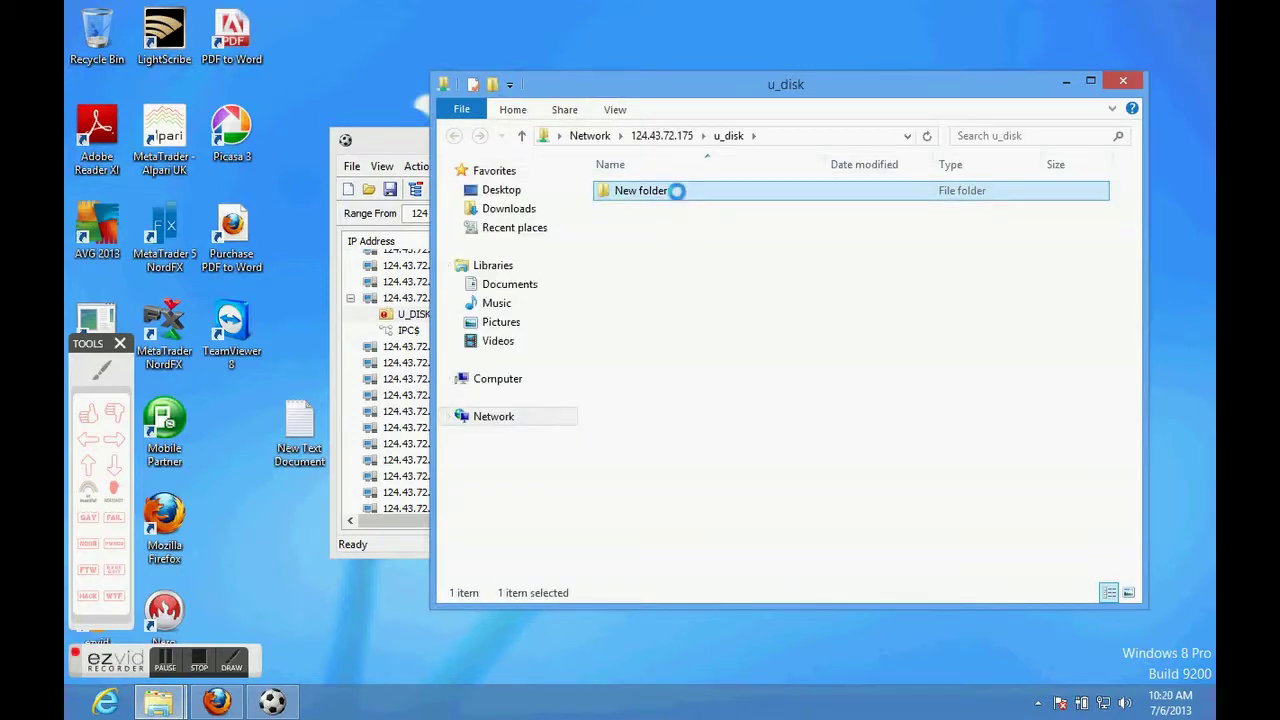
pyautogui.doubleClick(677, 190)
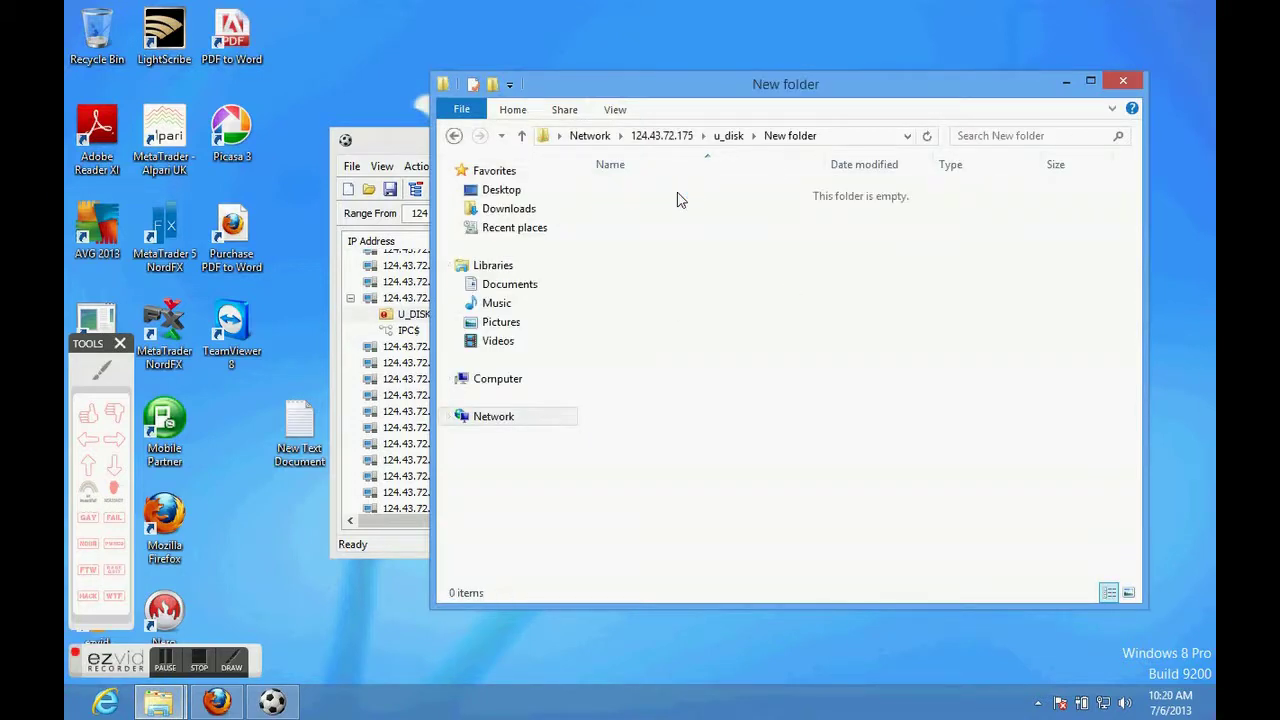
pyautogui.click(1124, 81)
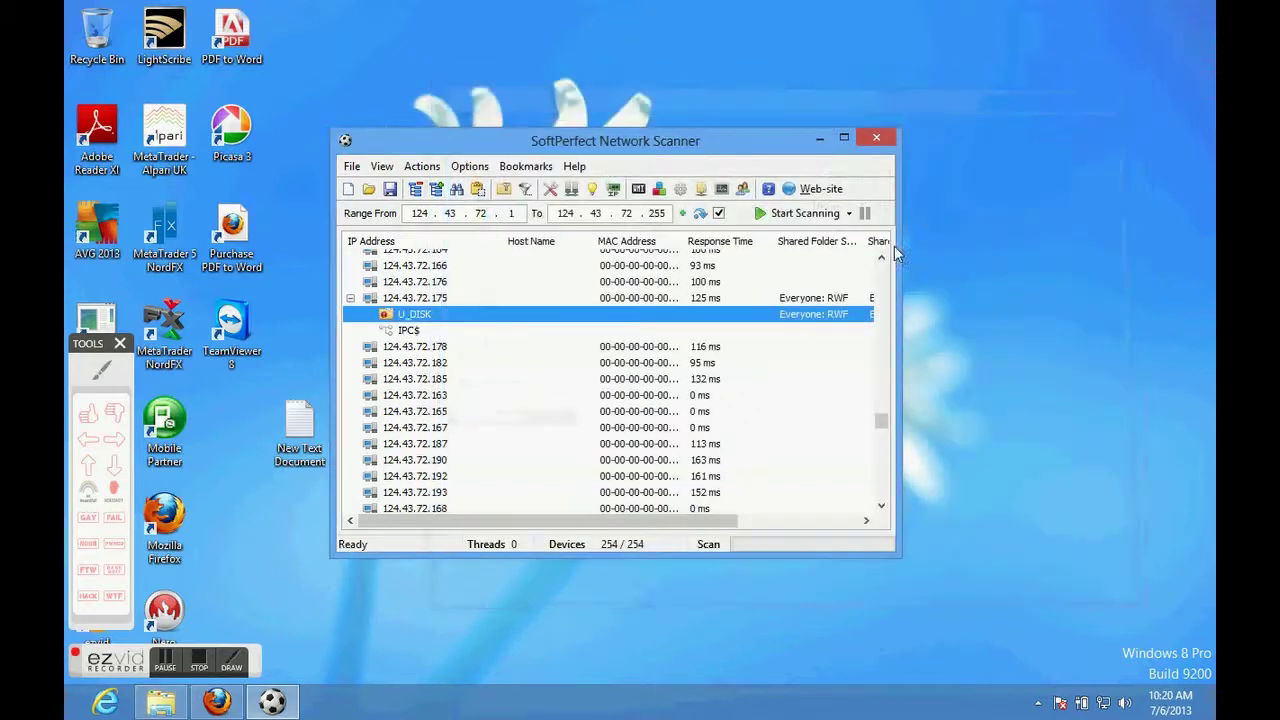
pyautogui.click(492, 213)
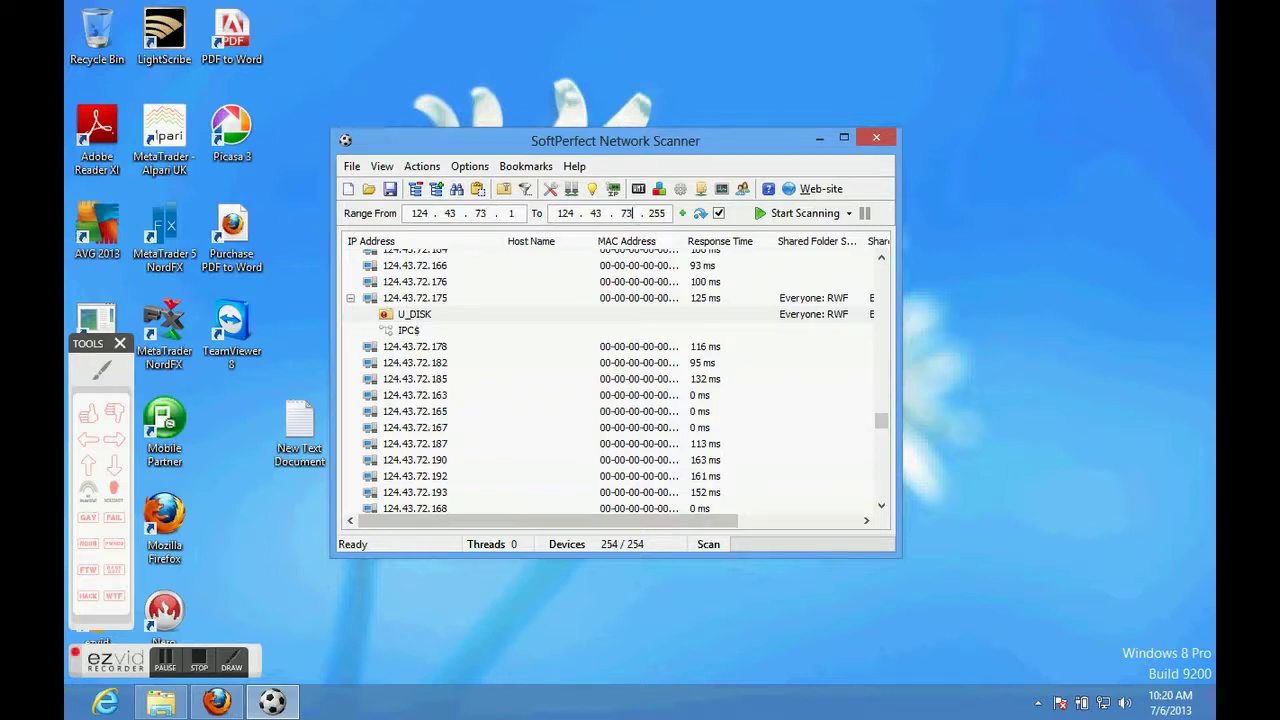
pyautogui.click(763, 214)
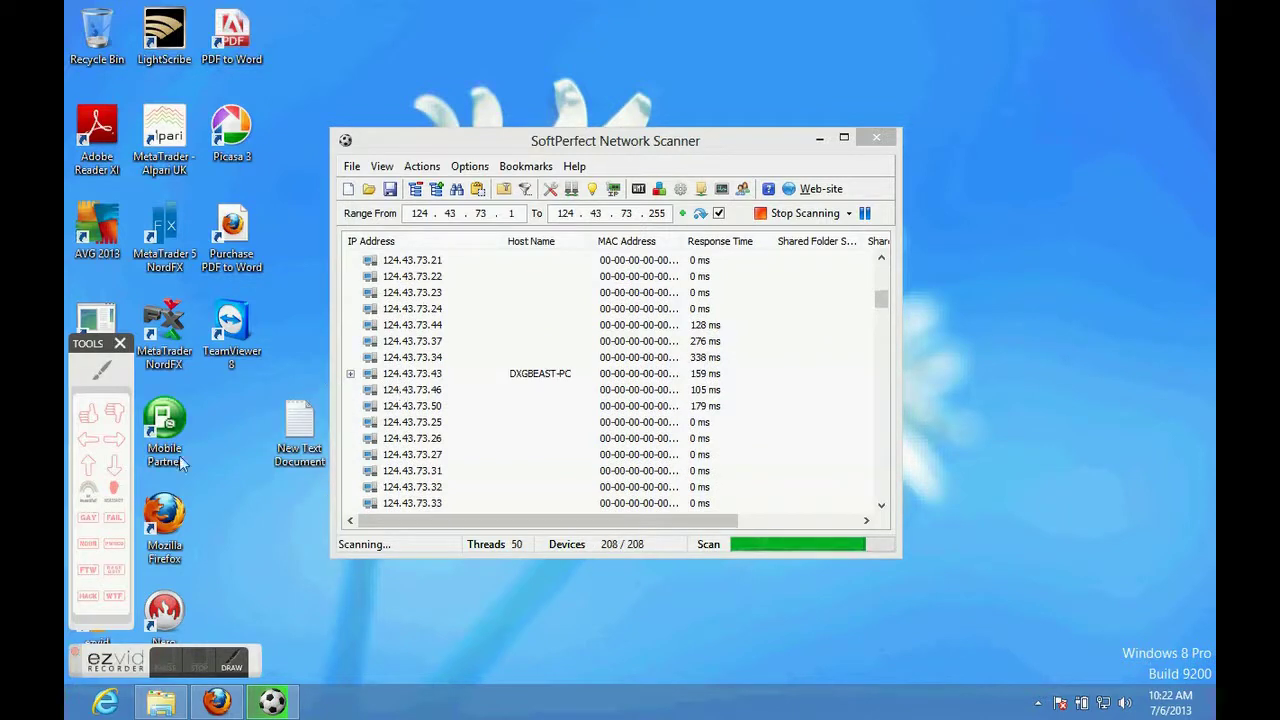
pyautogui.click(114, 438)
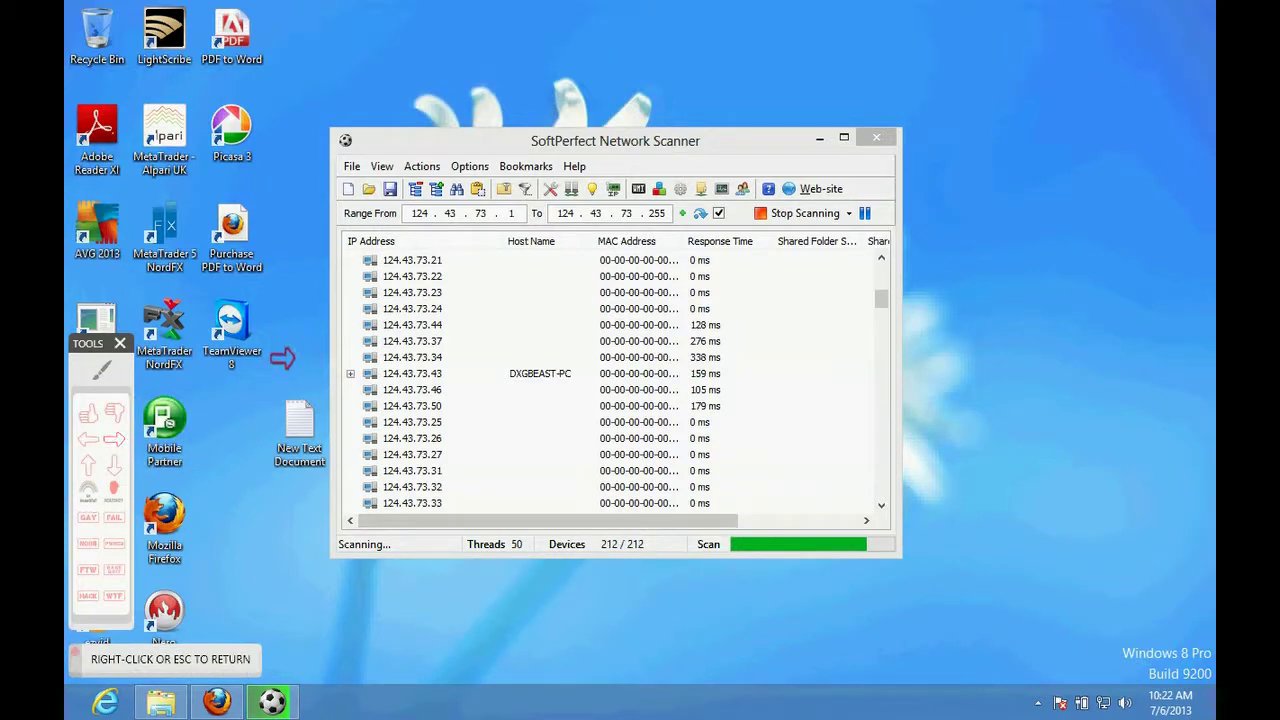
pyautogui.click(255, 372)
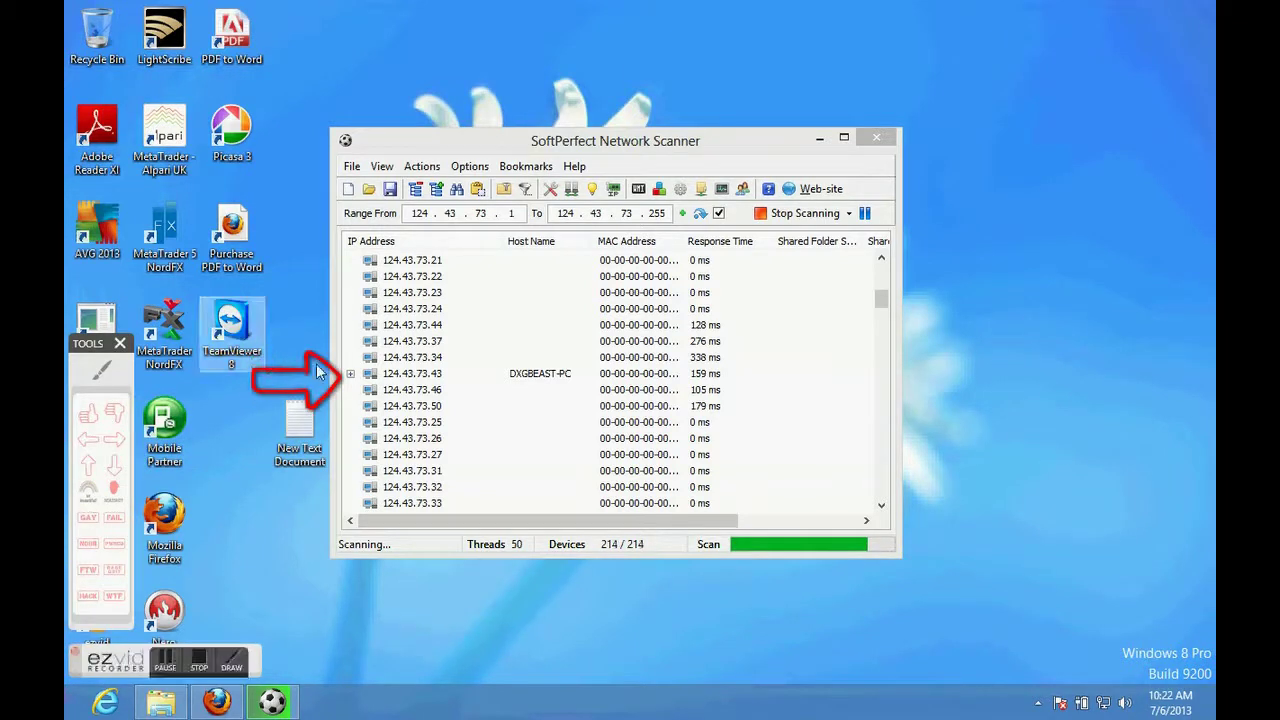
pyautogui.press('Escape')
pyautogui.click(351, 374)
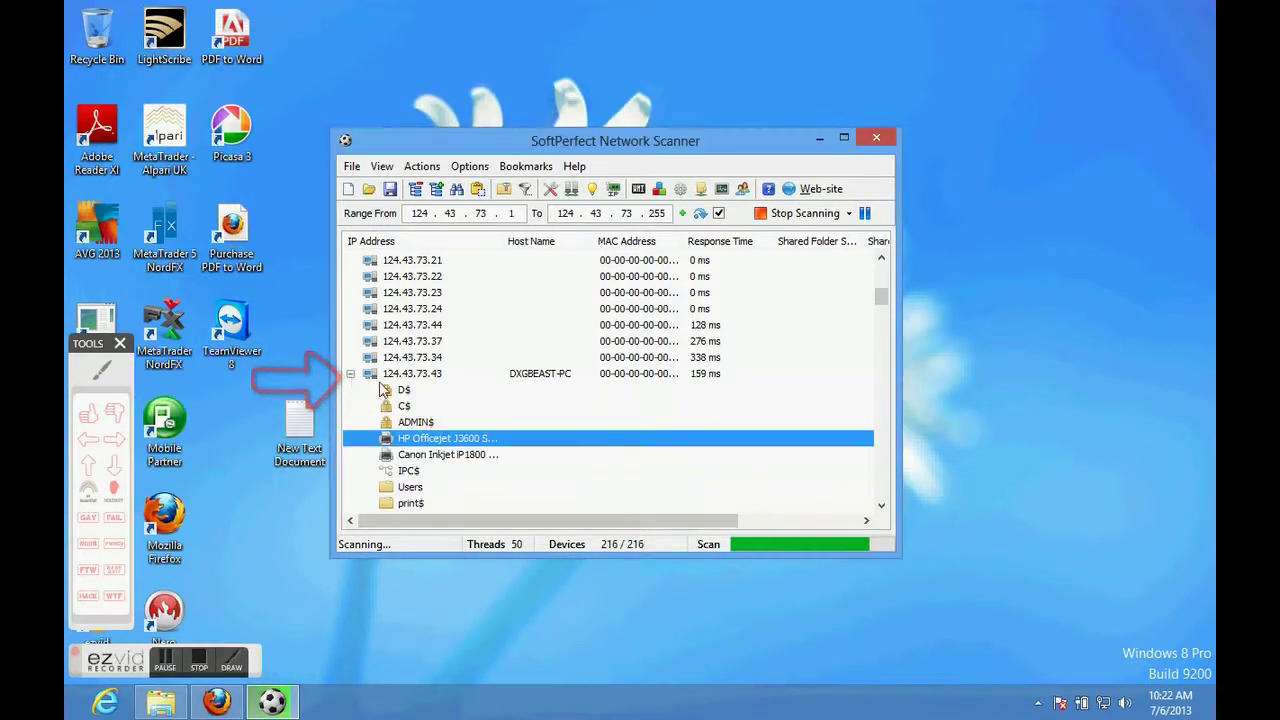
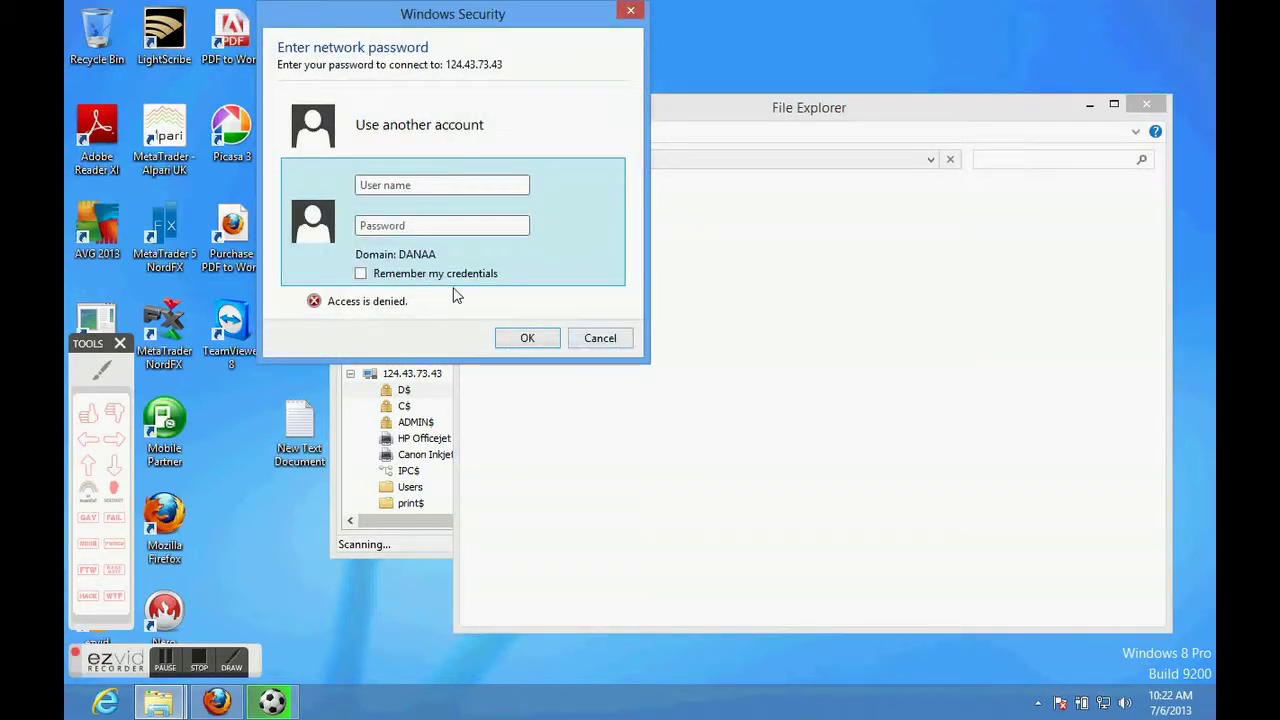
pyautogui.write('Ad')
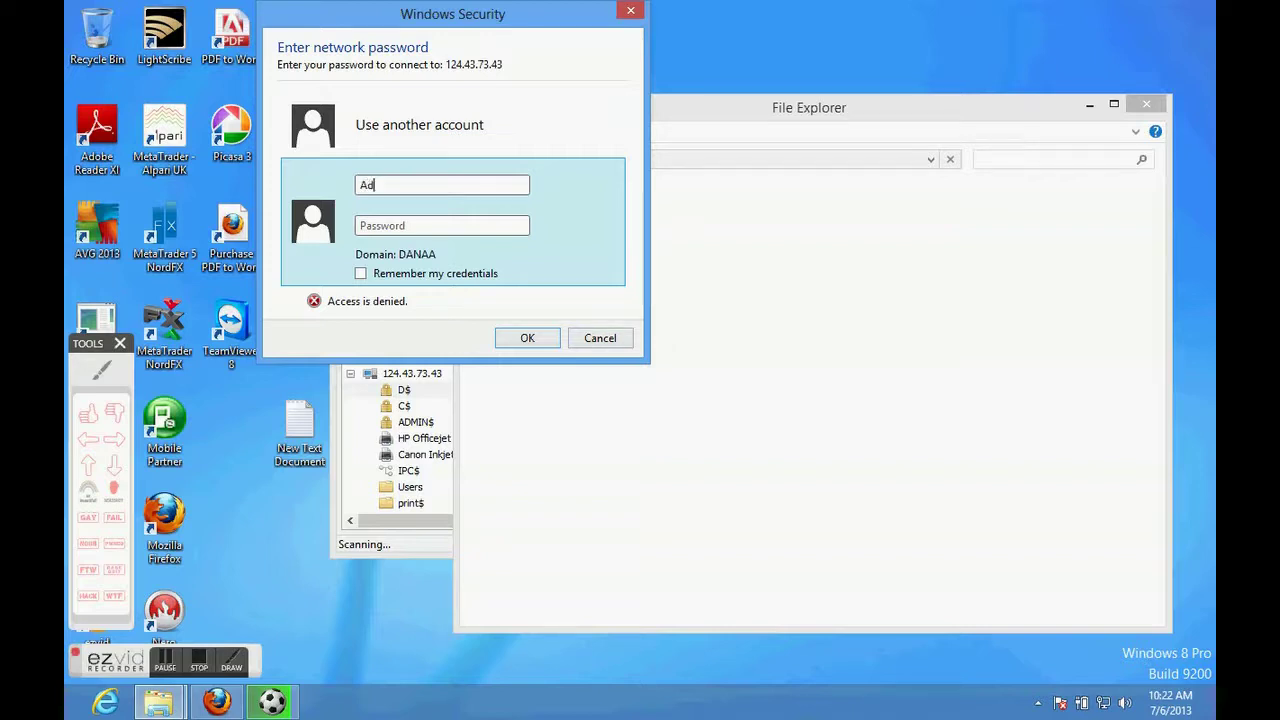
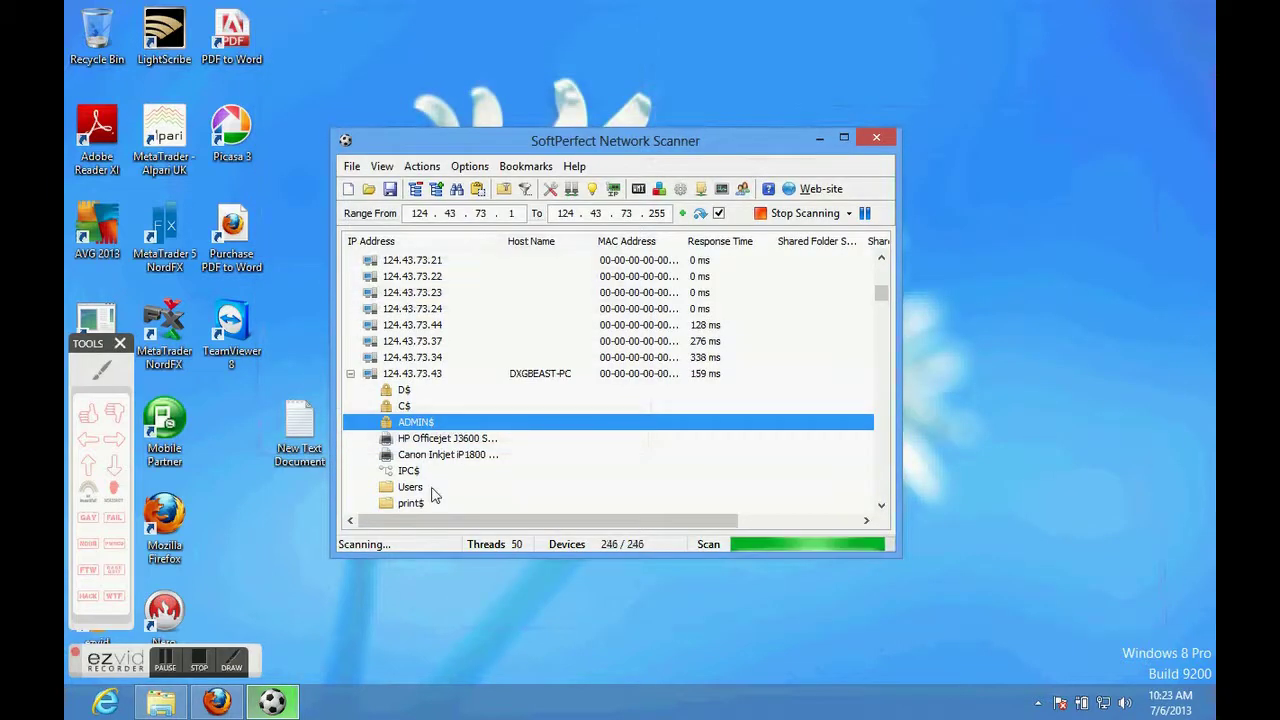
pyautogui.doubleClick(432, 491)
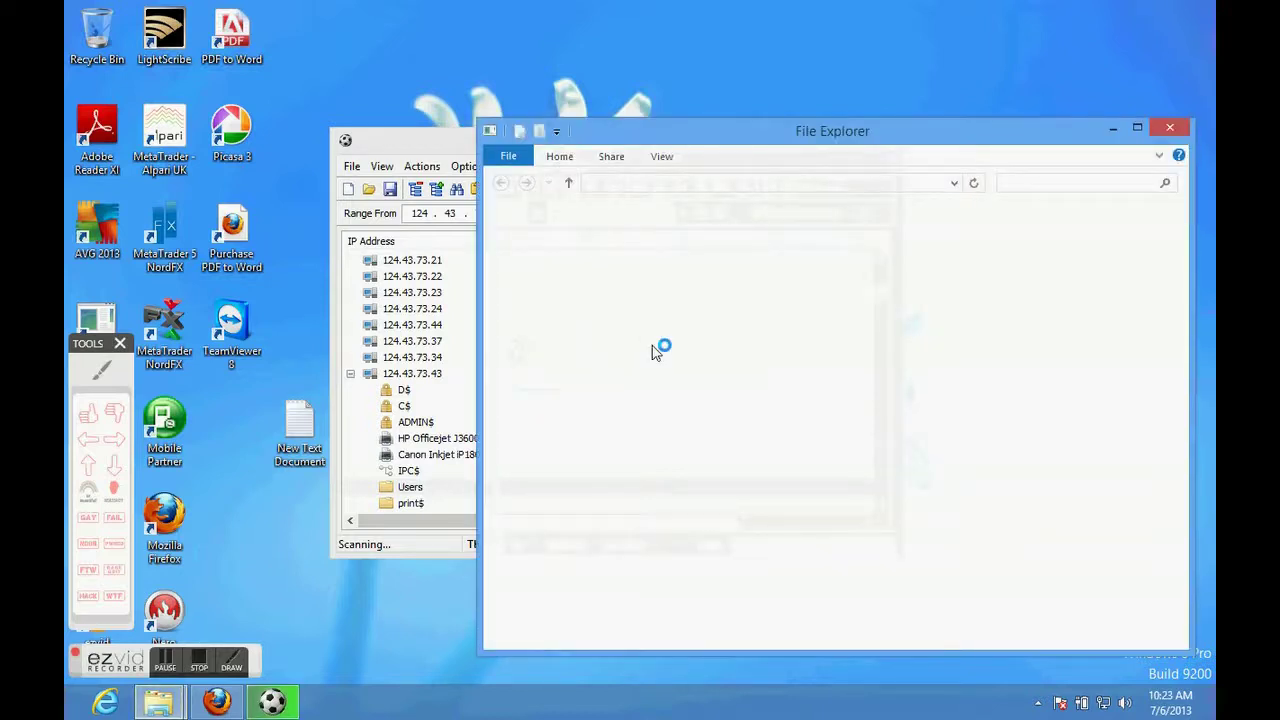
pyautogui.click(688, 236)
pyautogui.doubleClick(690, 236)
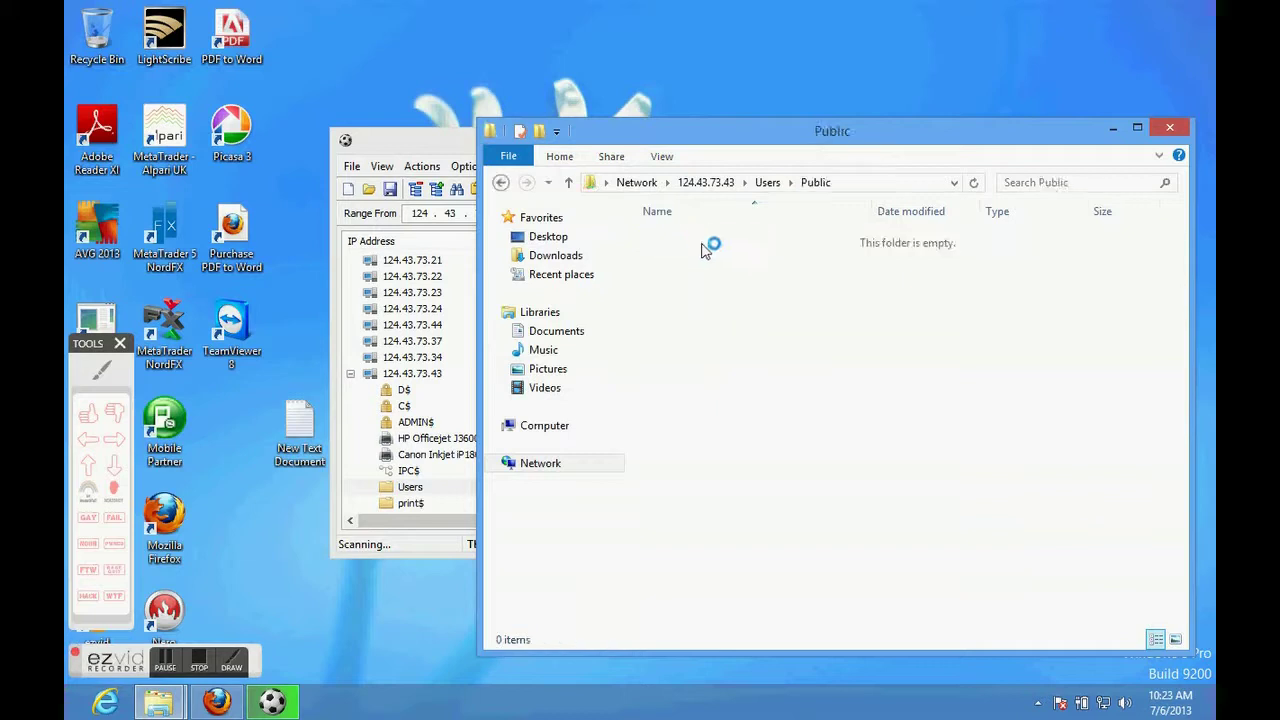
pyautogui.click(710, 255)
pyautogui.click(708, 245)
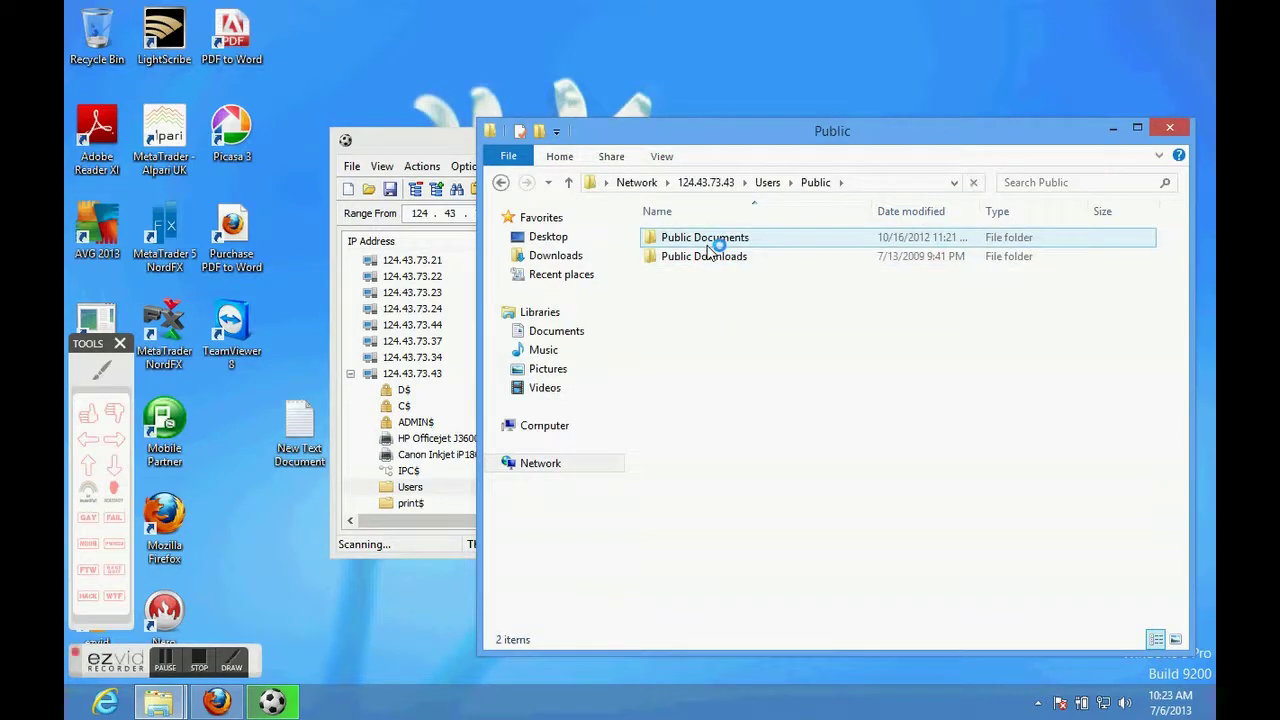
pyautogui.doubleClick(707, 243)
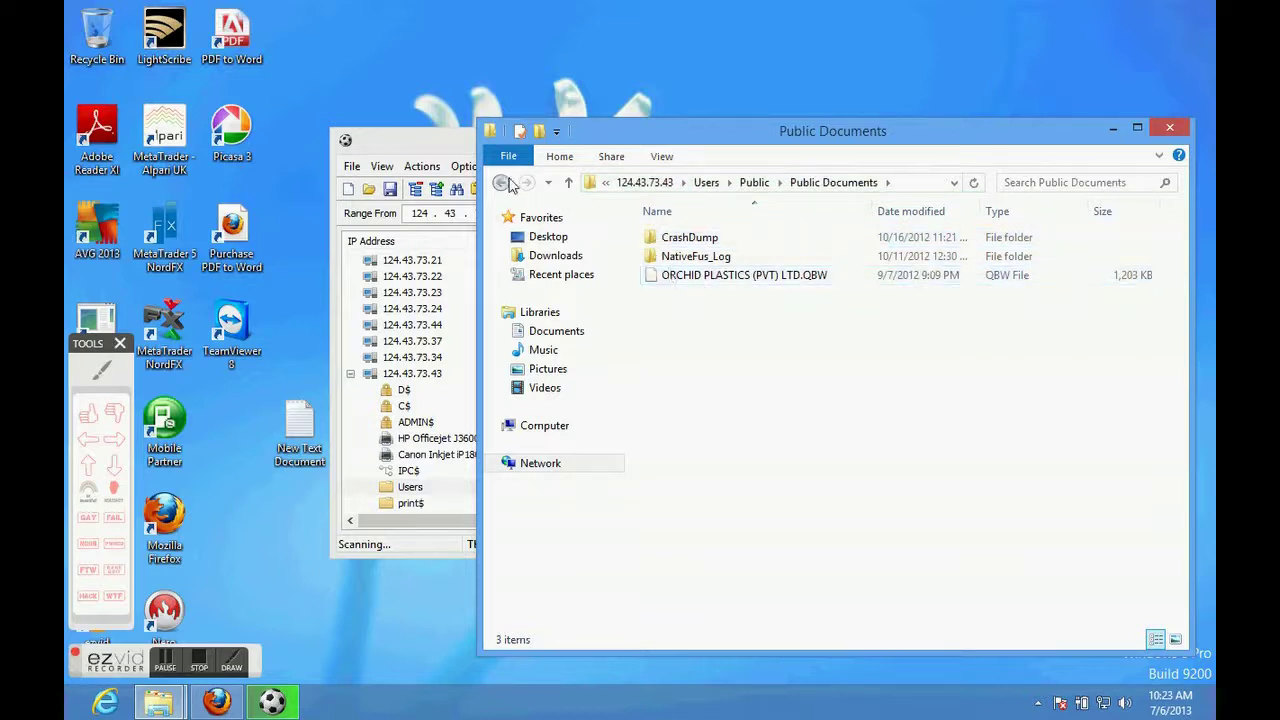
pyautogui.click(503, 182)
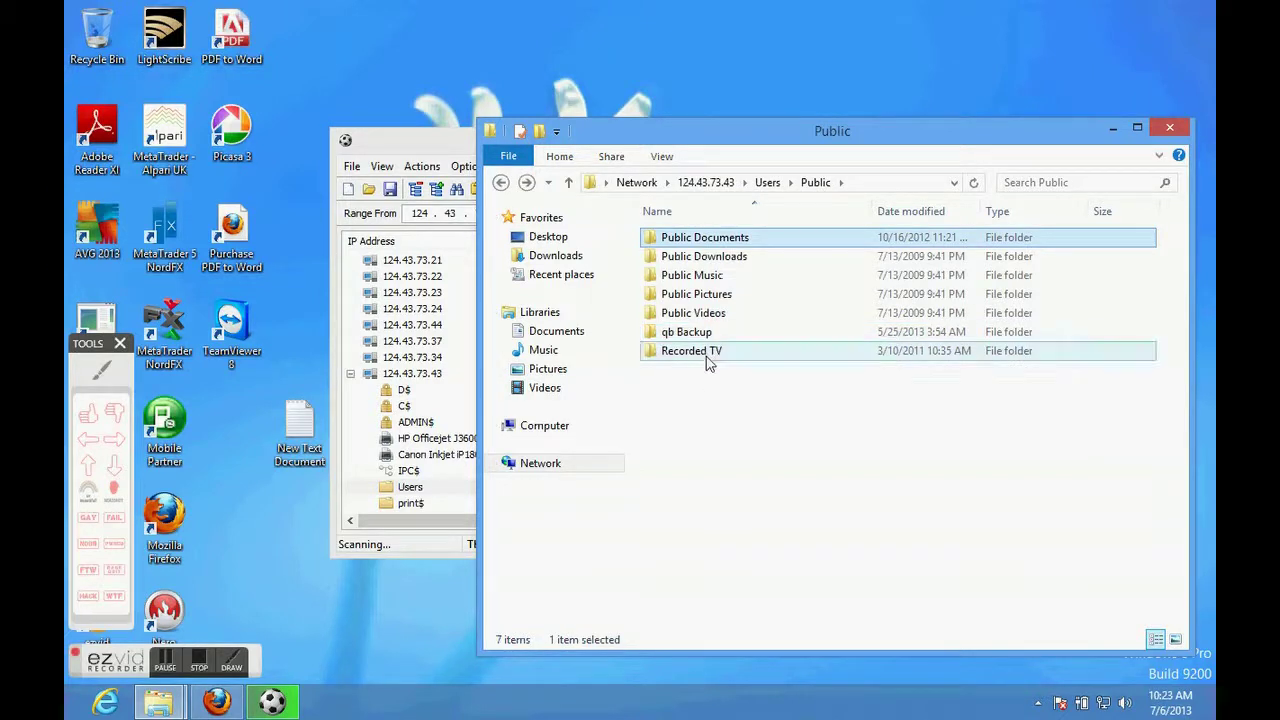
# Browse Recorded TV and its Sample Media folder, then return to Public.
pyautogui.click(706, 358)
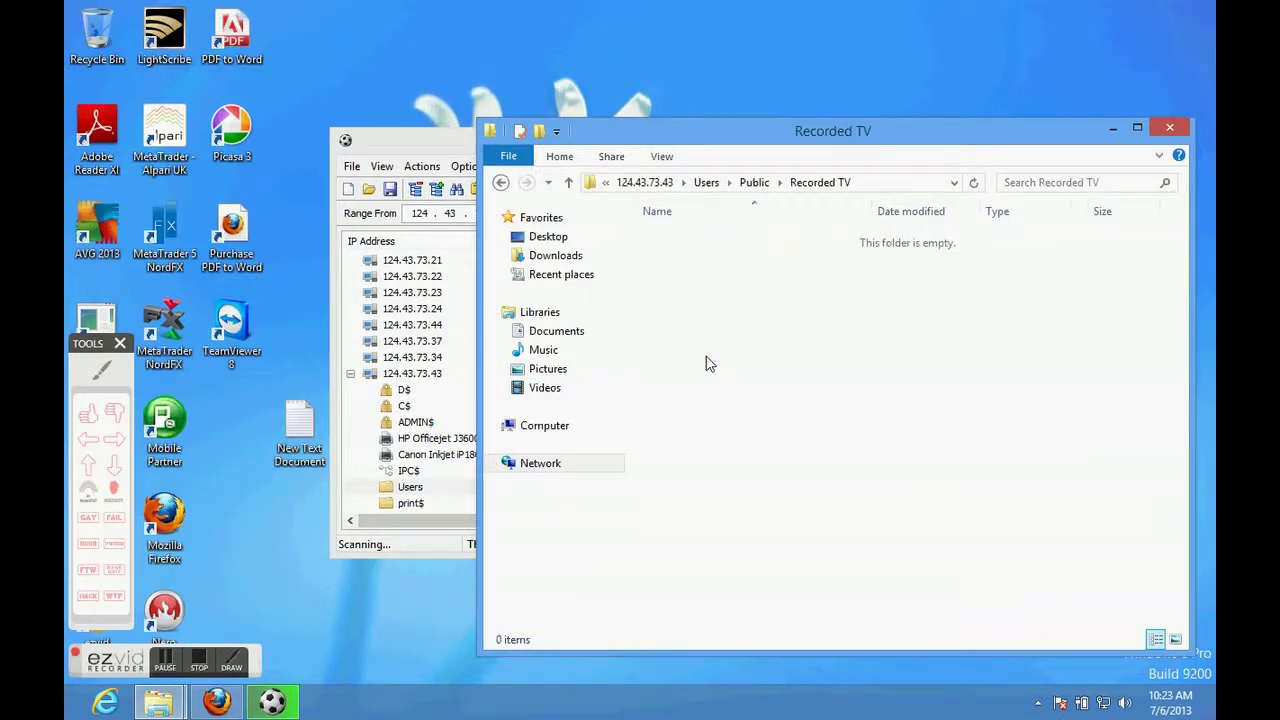
pyautogui.click(684, 257)
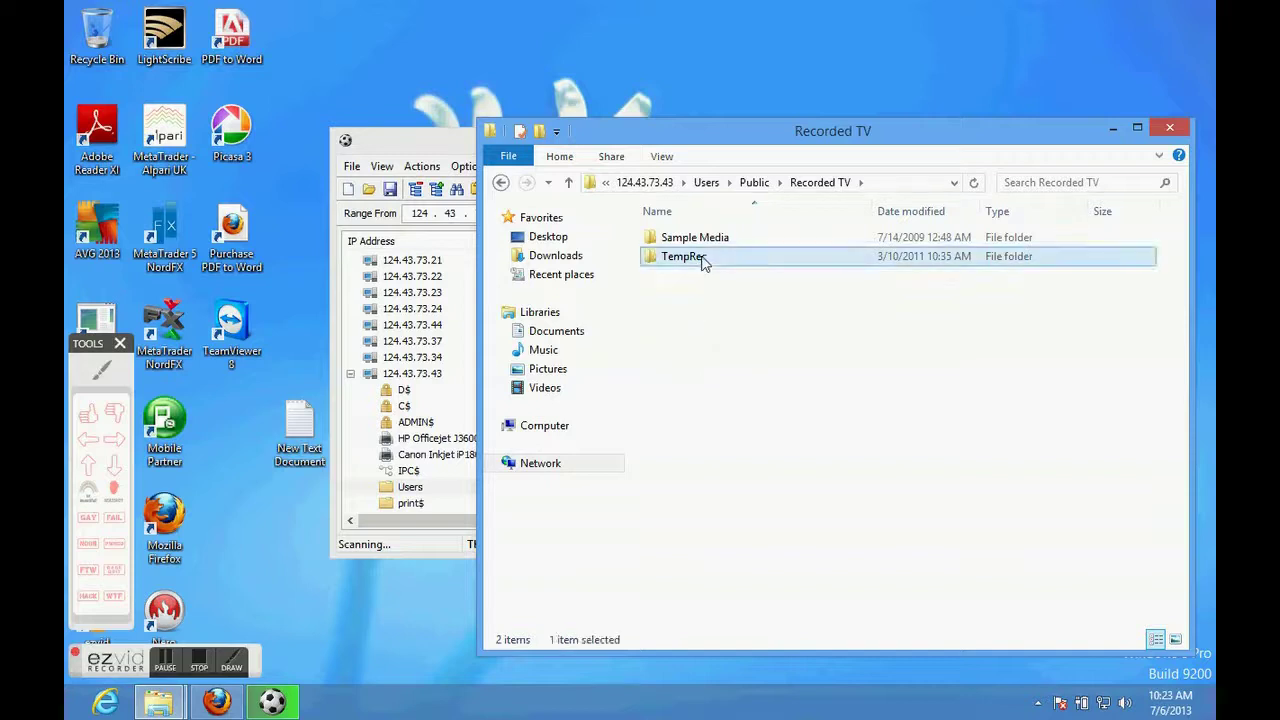
pyautogui.click(699, 238)
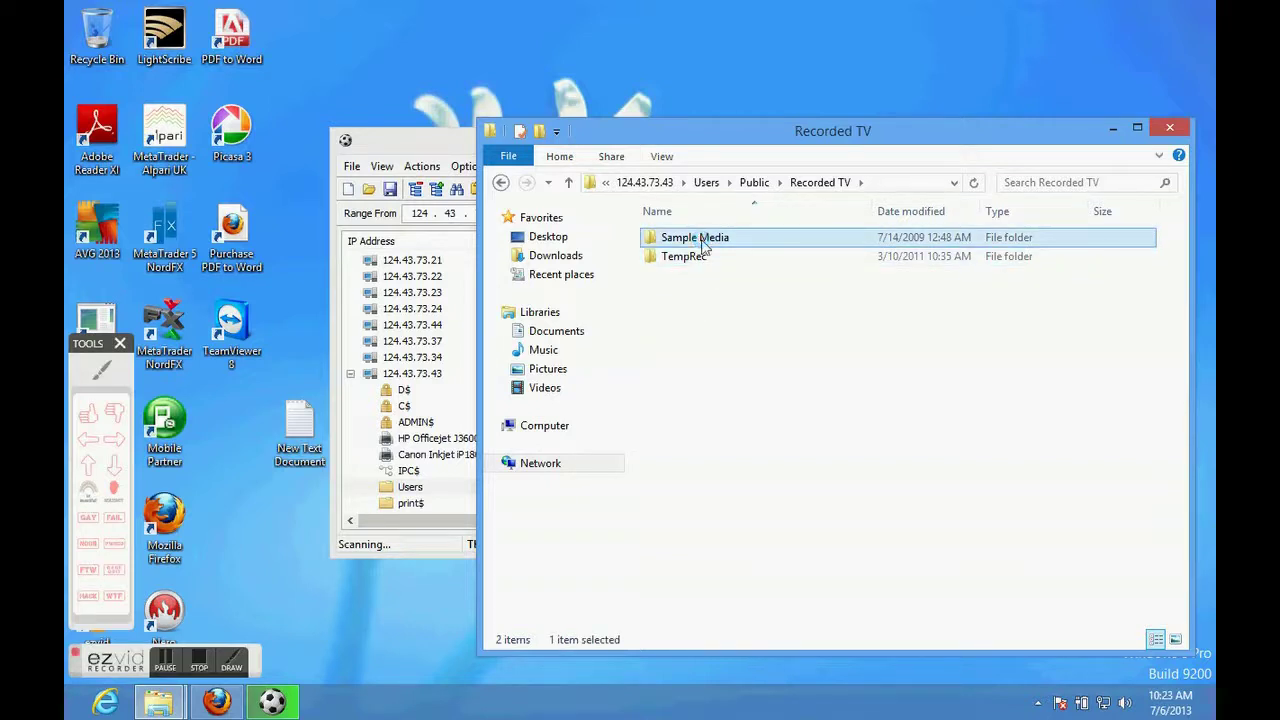
pyautogui.doubleClick(701, 242)
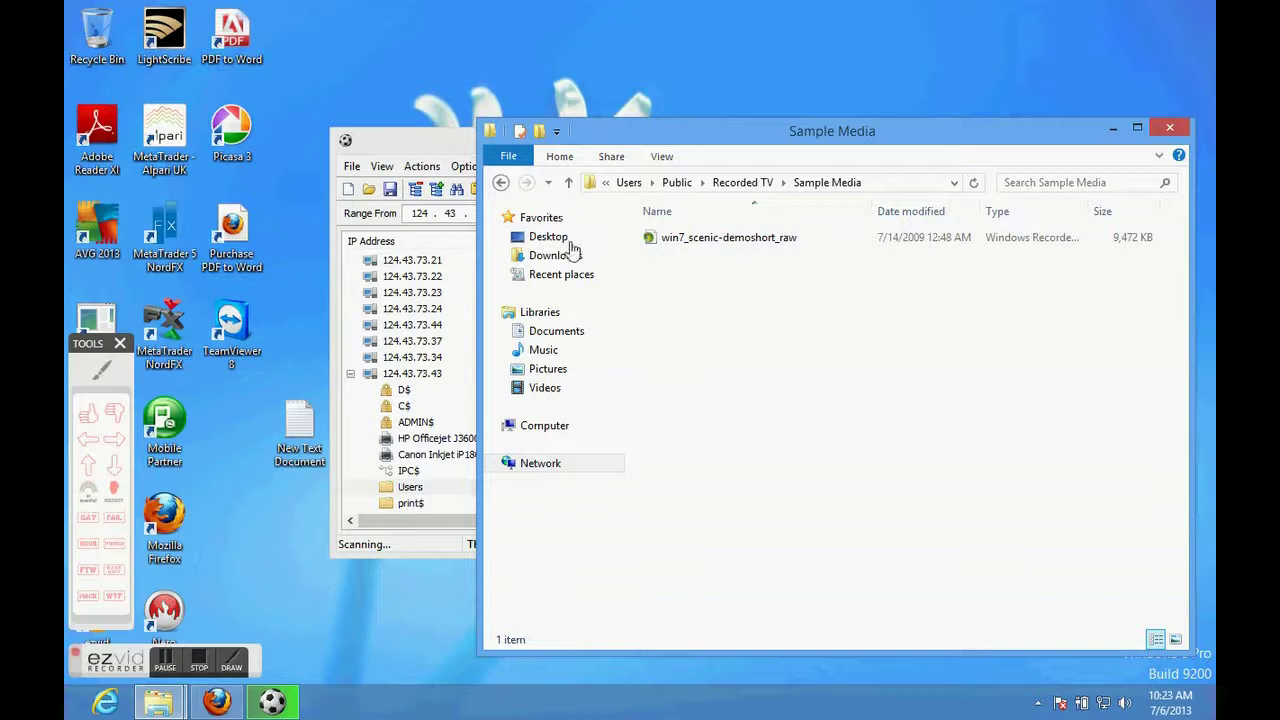
pyautogui.click(501, 184)
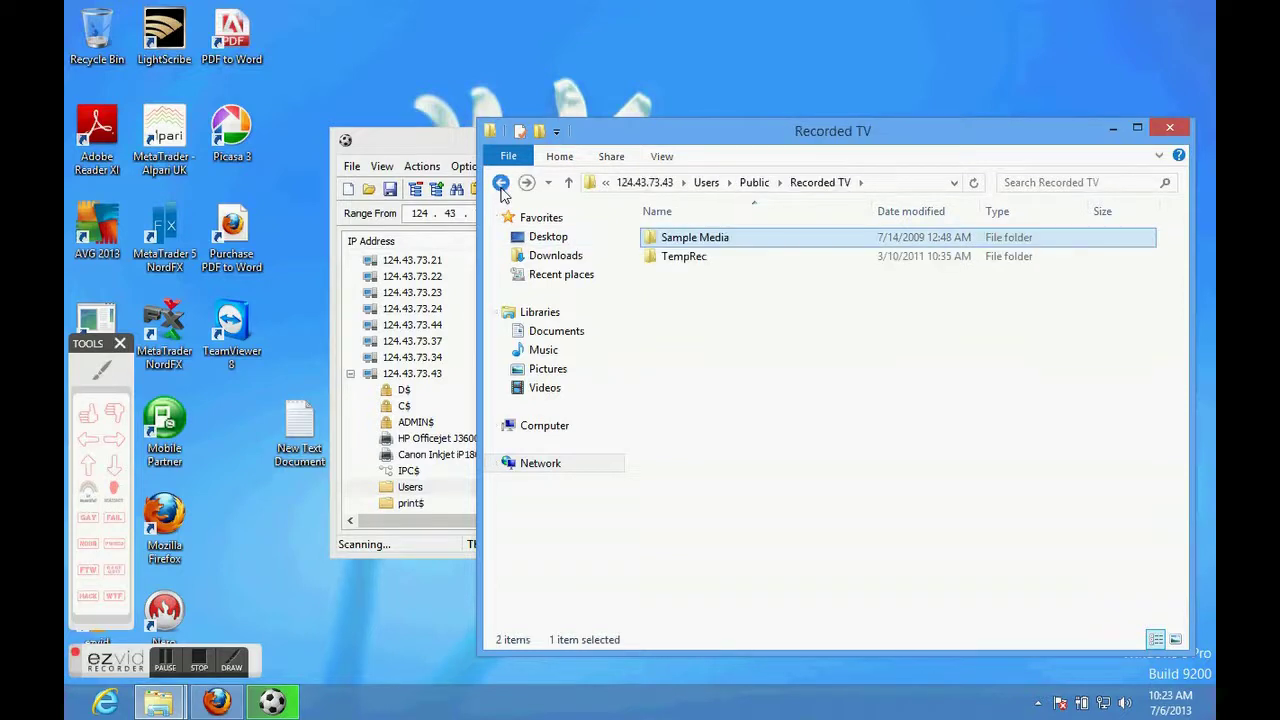
pyautogui.click(501, 184)
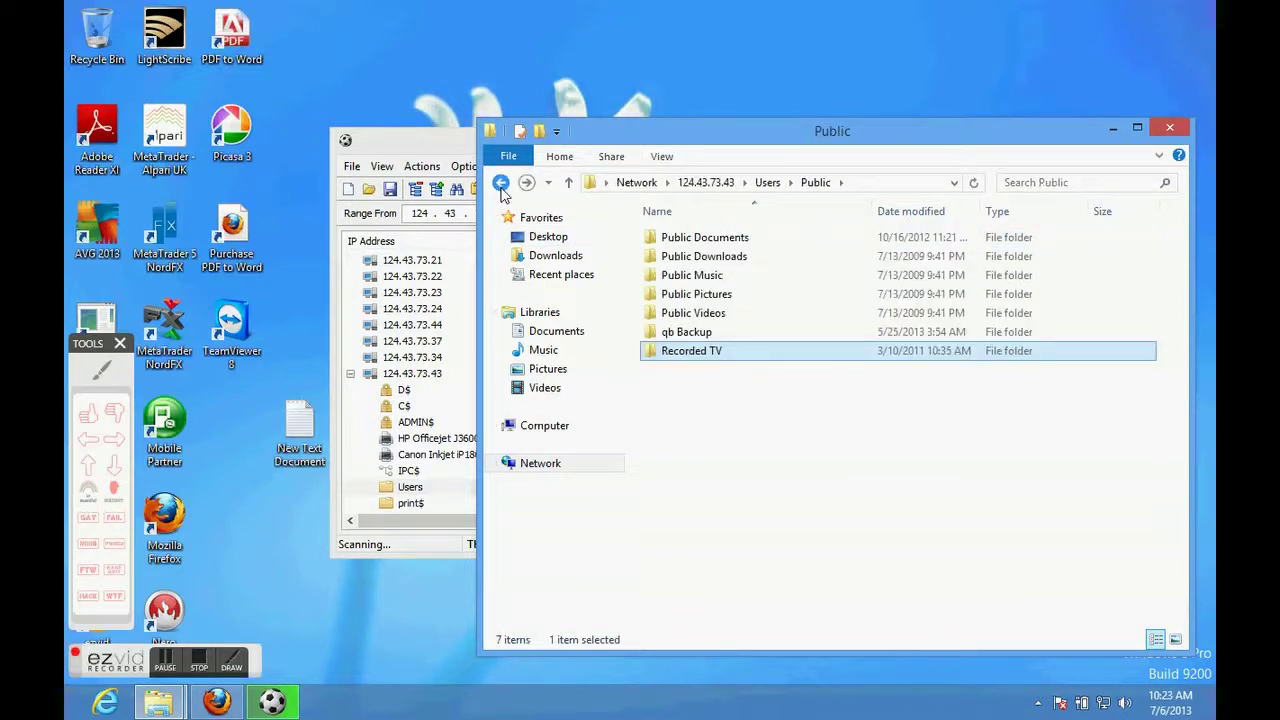
# Browse Public Pictures and Sample Pictures, return to Public, and select the Canon Inkjet share.
pyautogui.click(708, 294)
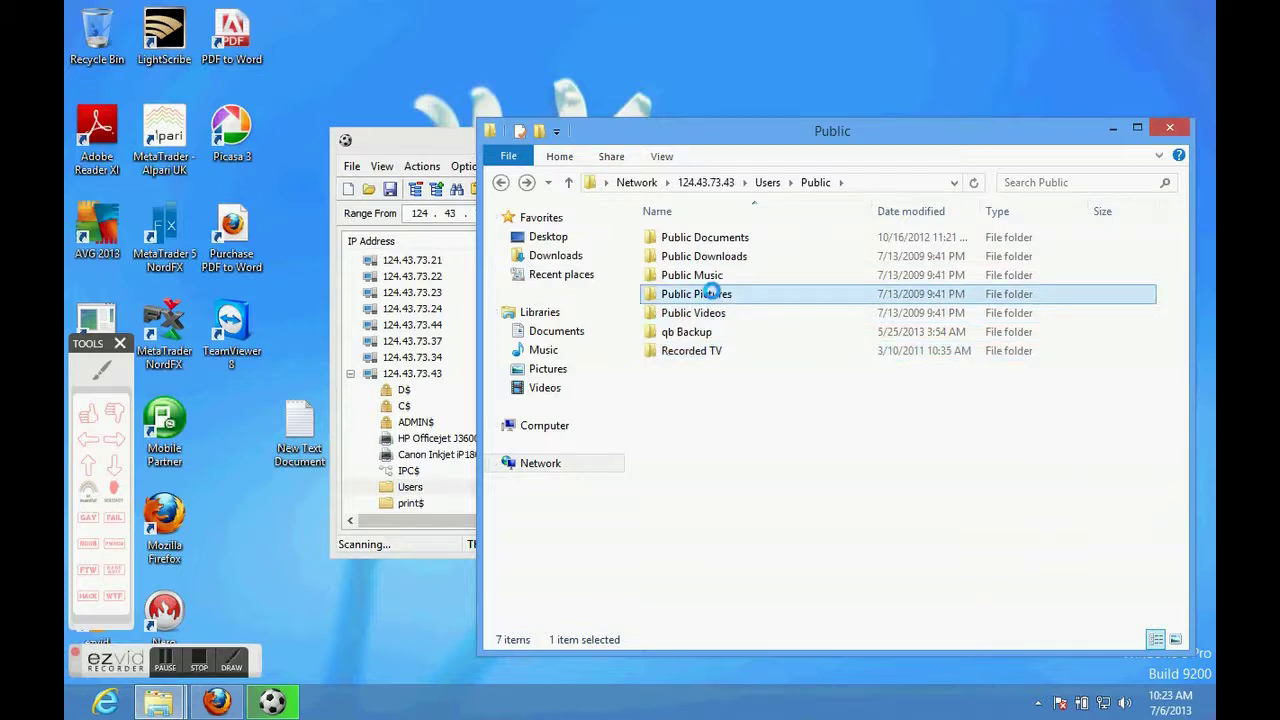
pyautogui.doubleClick(710, 292)
pyautogui.doubleClick(700, 238)
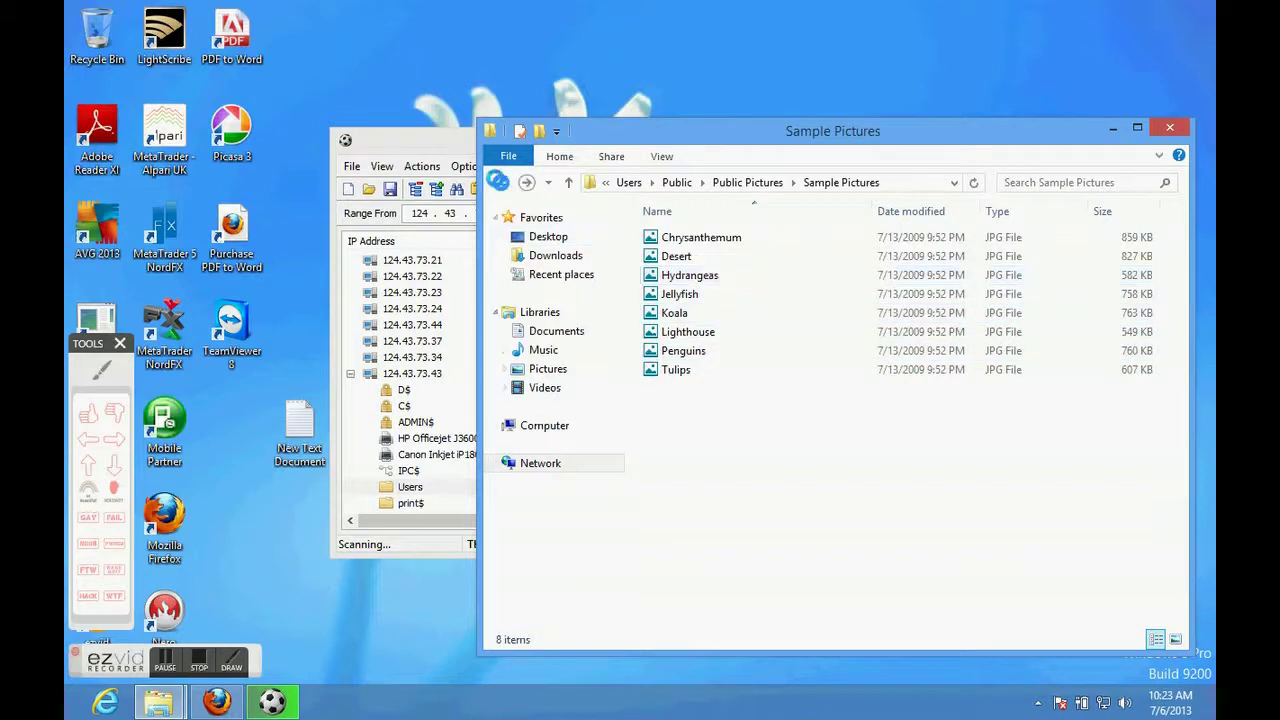
pyautogui.click(499, 183)
pyautogui.click(500, 184)
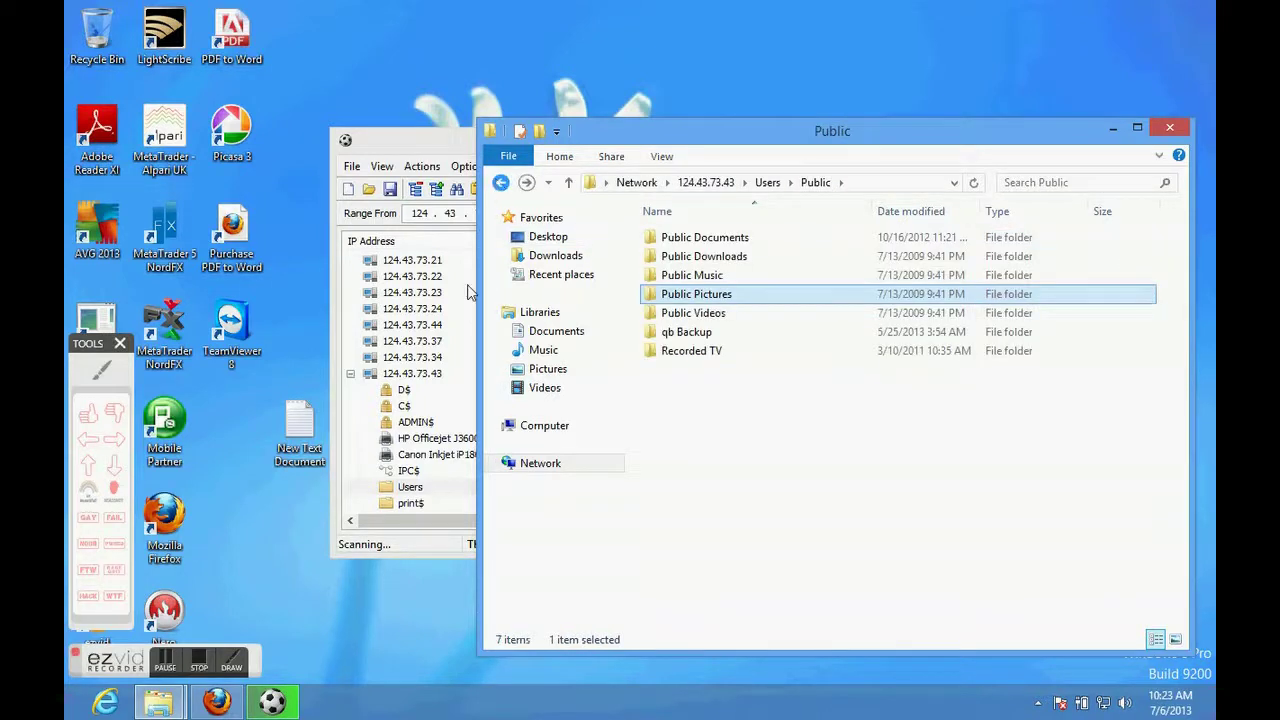
pyautogui.click(446, 455)
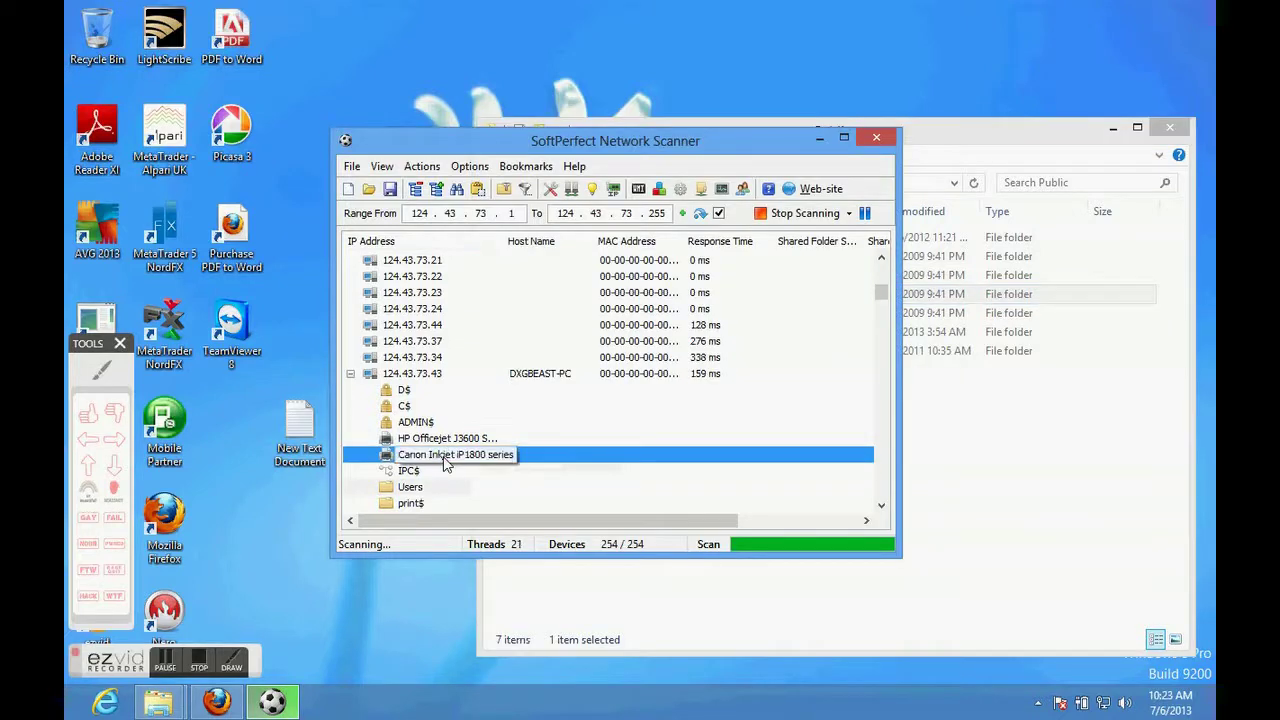
# Try mapping the Canon Inkjet iP1800 series share as drive Z: and dismiss the path-not-found error.
pyautogui.rightClick(446, 462)
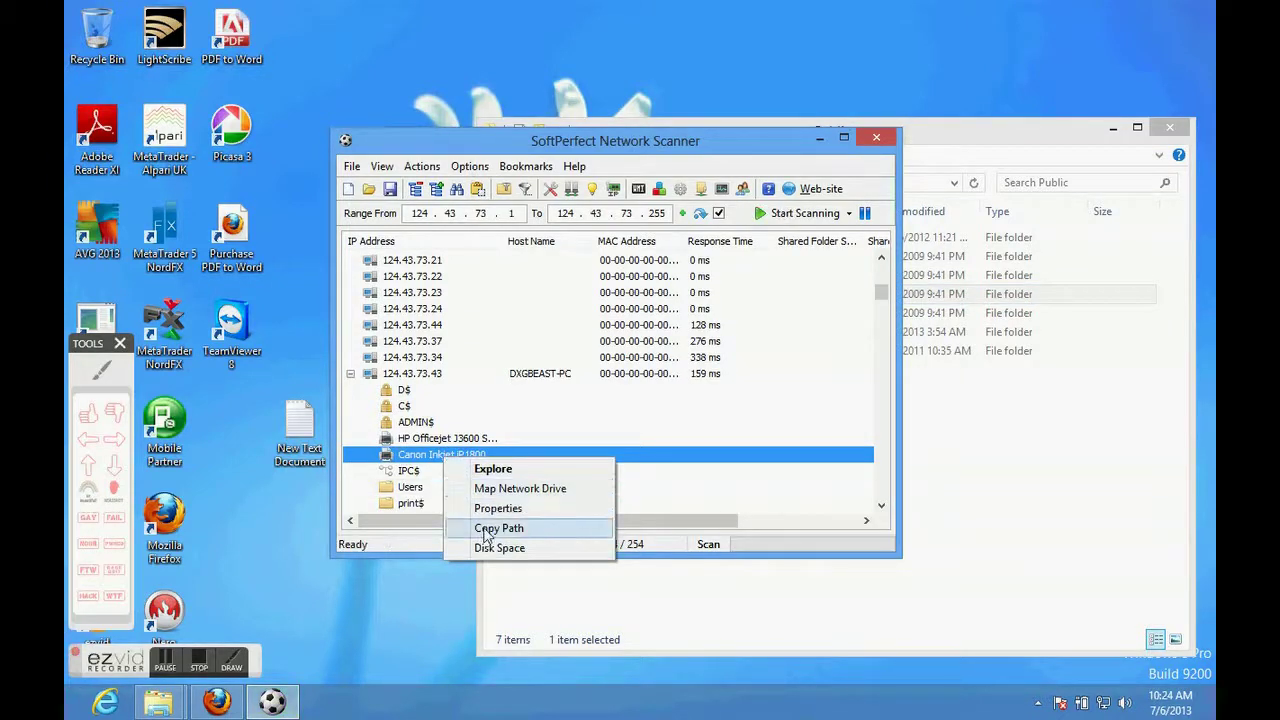
pyautogui.click(495, 488)
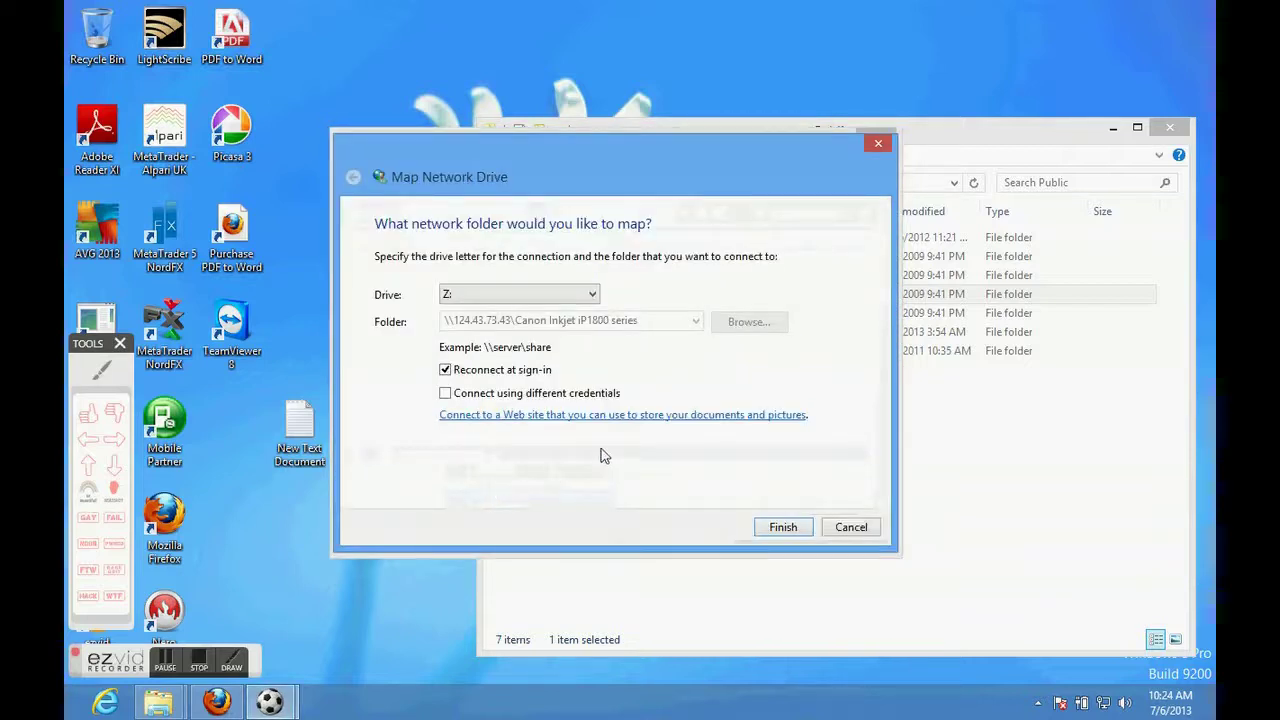
pyautogui.click(779, 527)
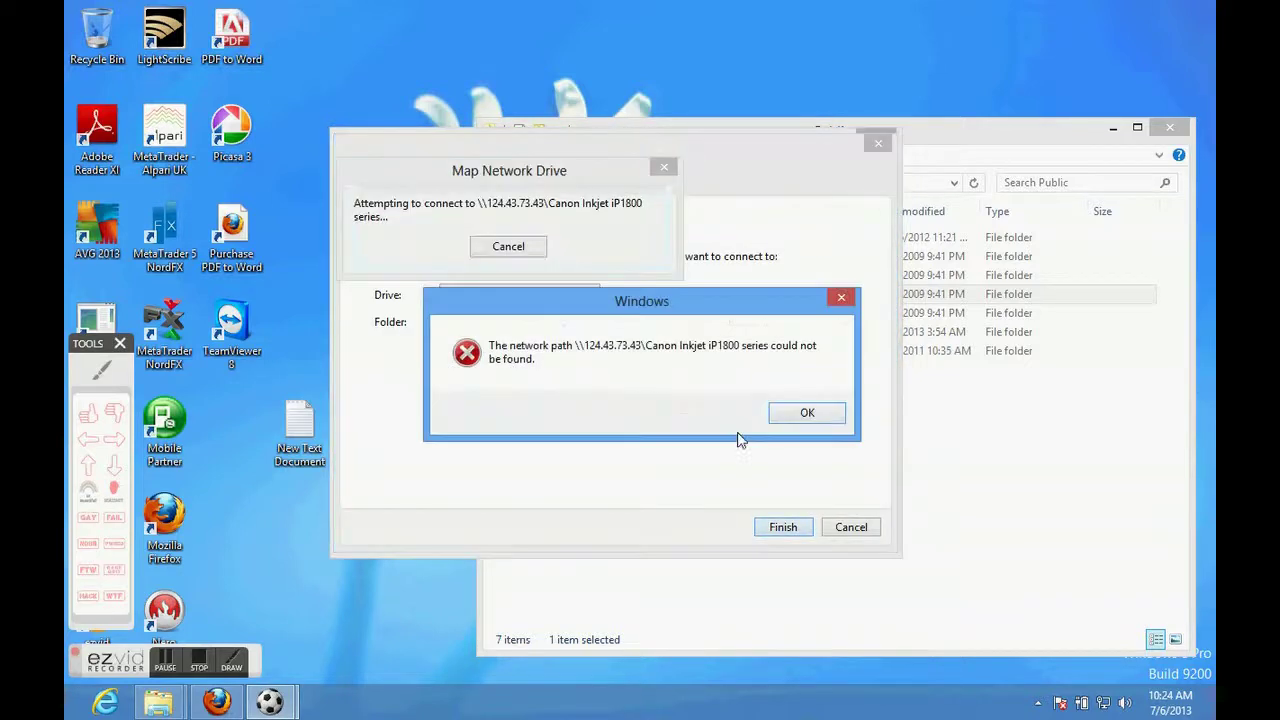
pyautogui.click(806, 413)
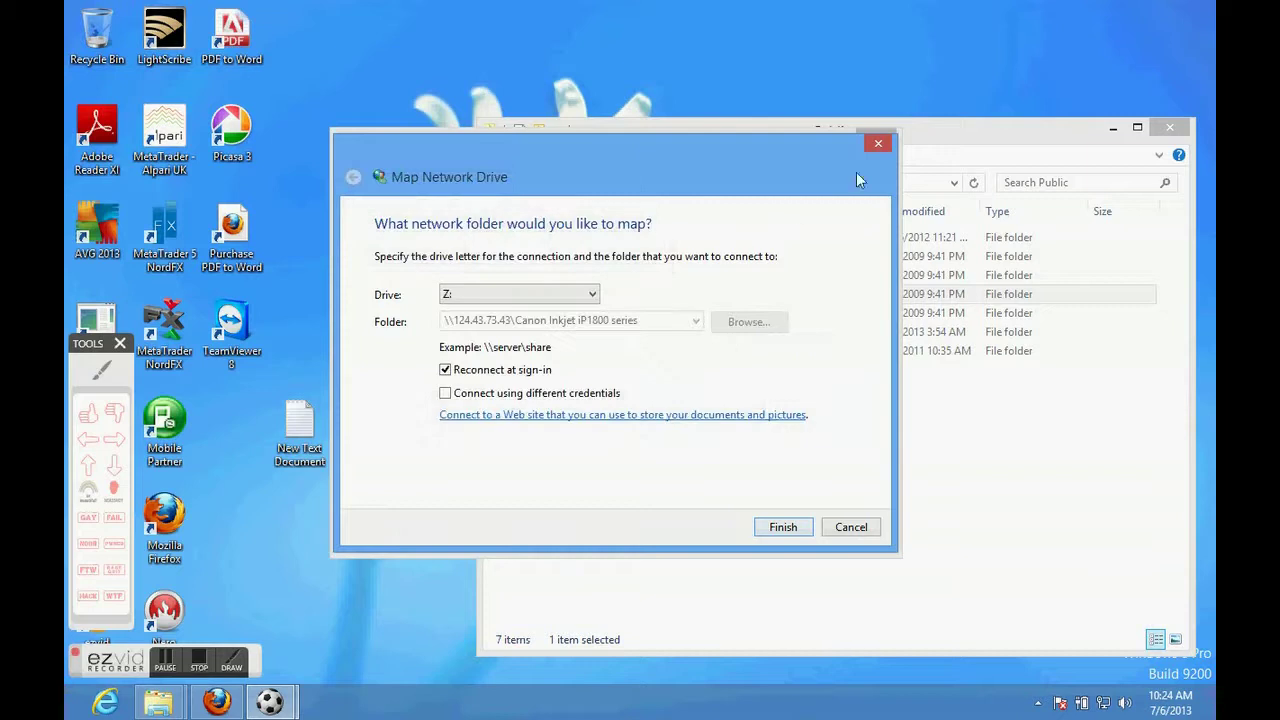
# Close the Map Network Drive dialog and the Public Explorer window, then scroll the 254-device results.
pyautogui.click(879, 142)
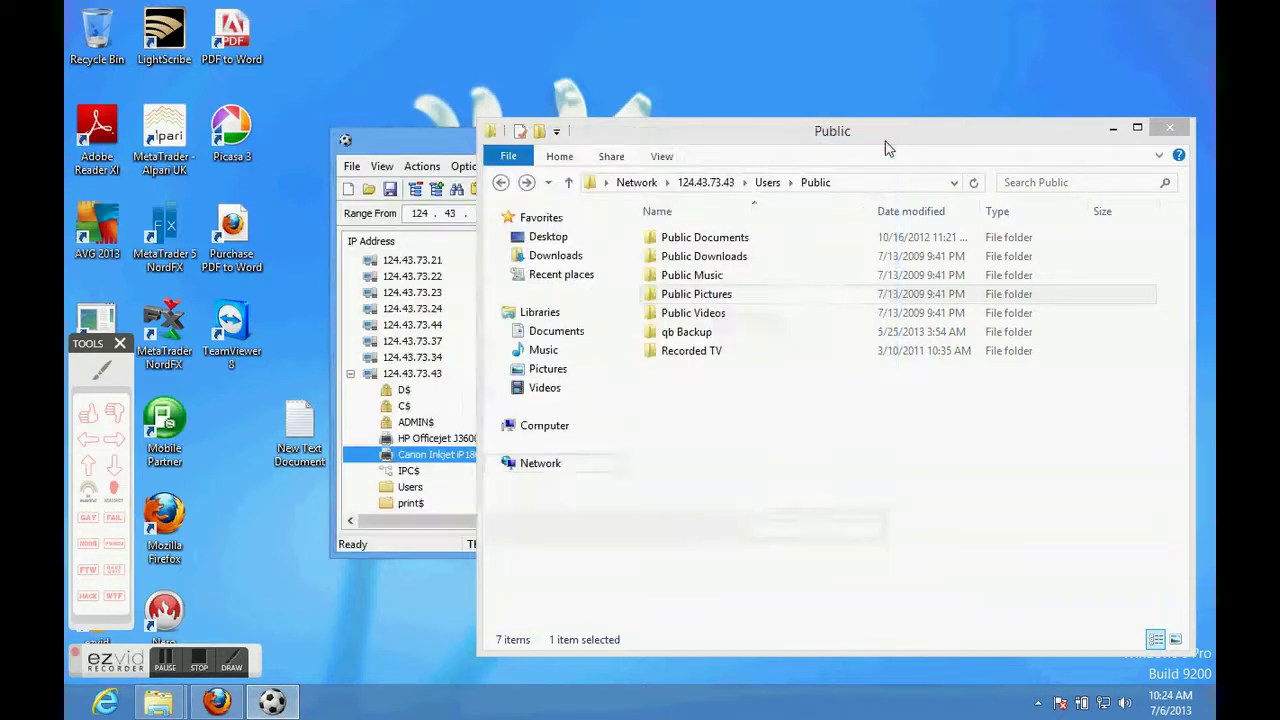
pyautogui.click(416, 488)
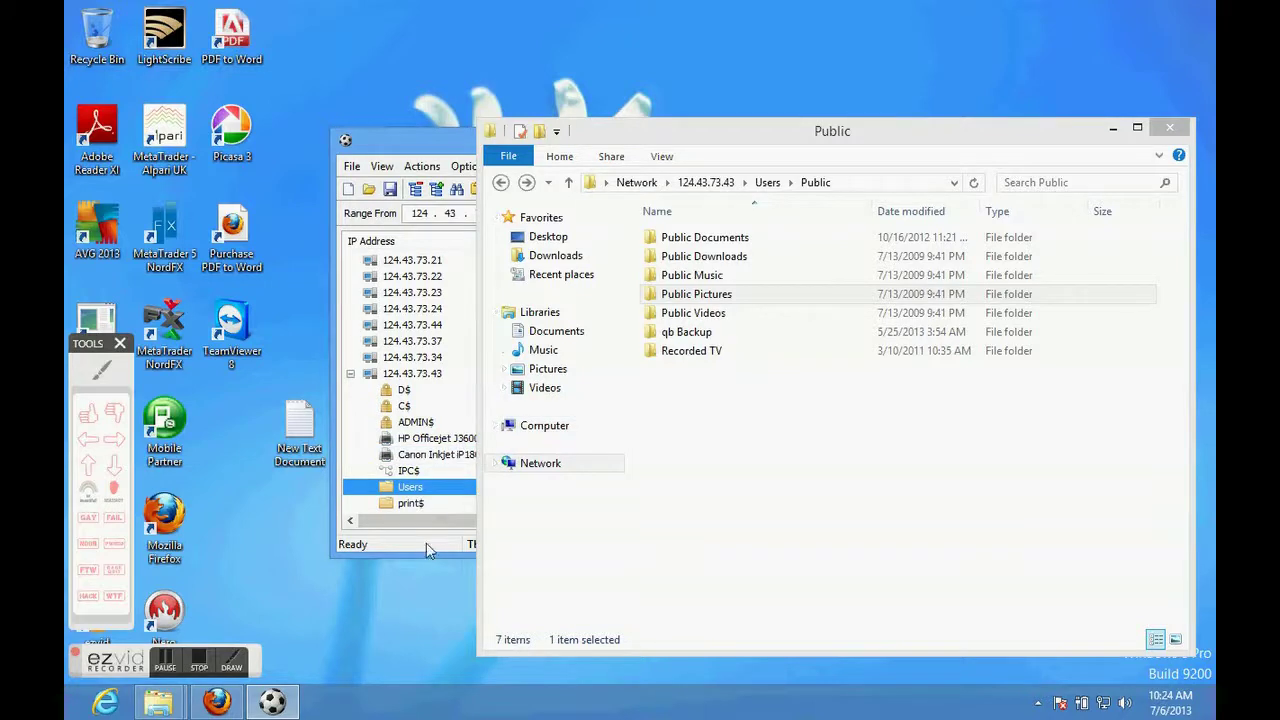
pyautogui.click(1166, 127)
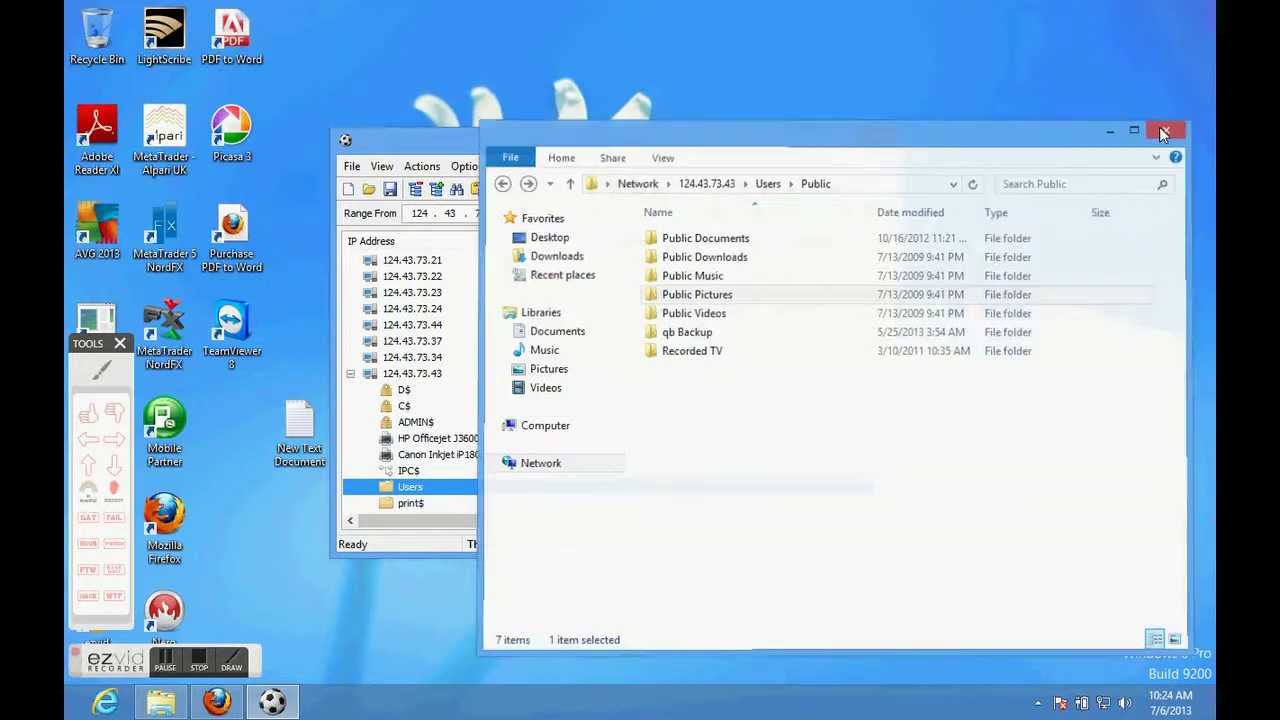
pyautogui.moveTo(880, 293); pyautogui.dragTo(880, 262)
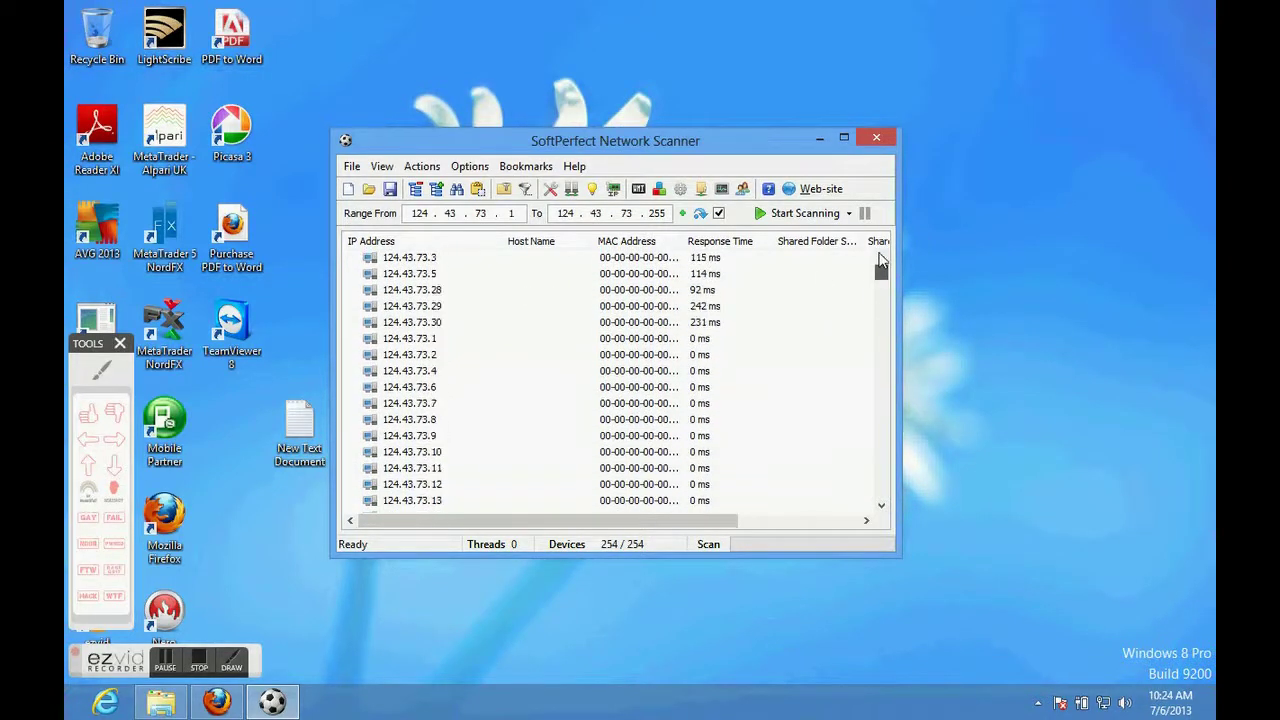